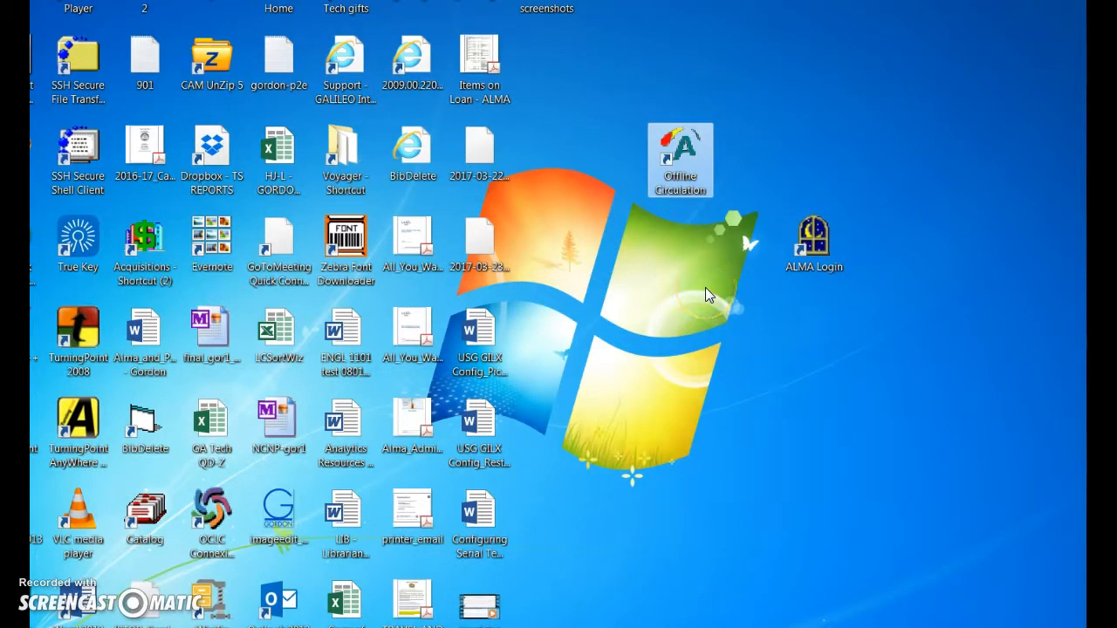
Step: Reposition the ALMA Login shortcut on the desktop and open the Alma sign-in page from it
left_click(796, 262)
left_click_drag(797, 262, 865, 175)
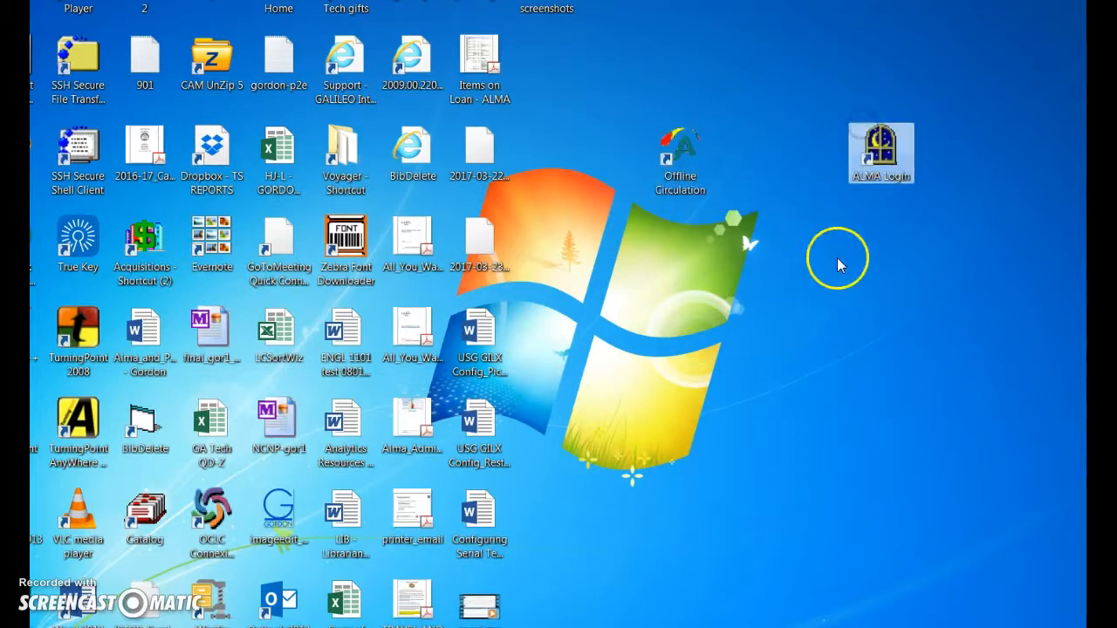
double_click(877, 155)
Step: Sign in to Alma with the user name lib_temp and the account password, and enlarge the browser window
left_click(722, 188)
left_click(724, 186)
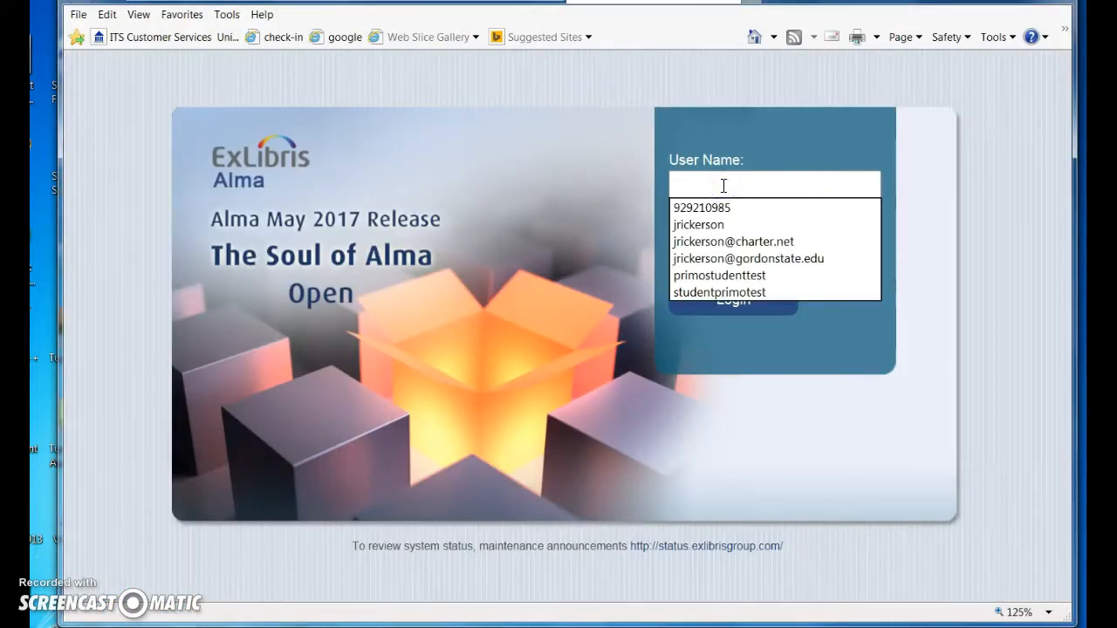
type("lib_temp")
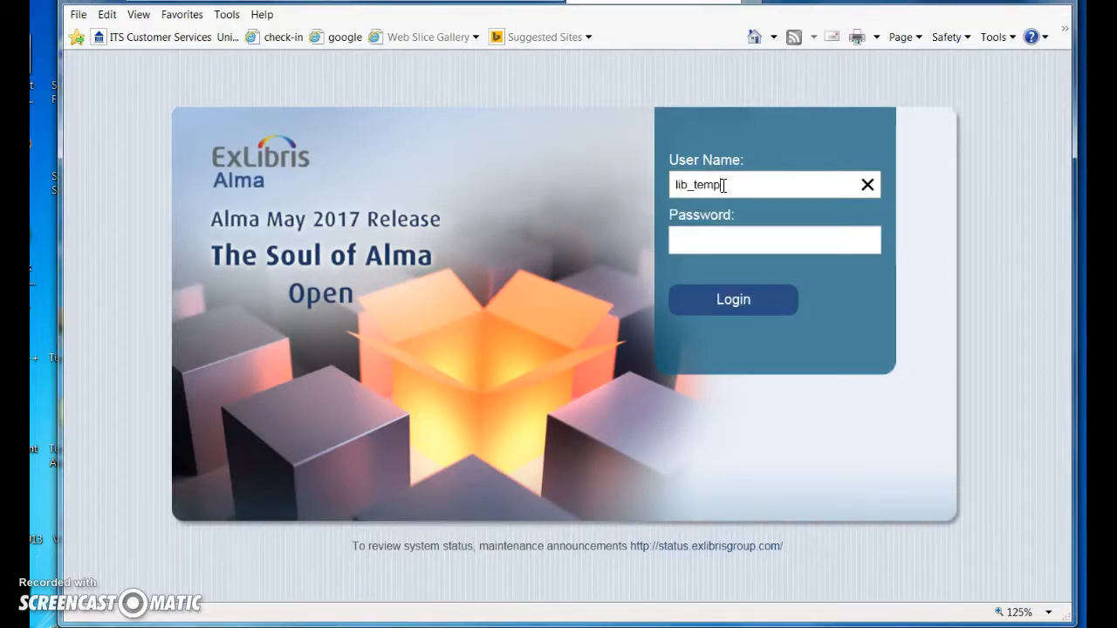
left_click(714, 239)
left_click(715, 240)
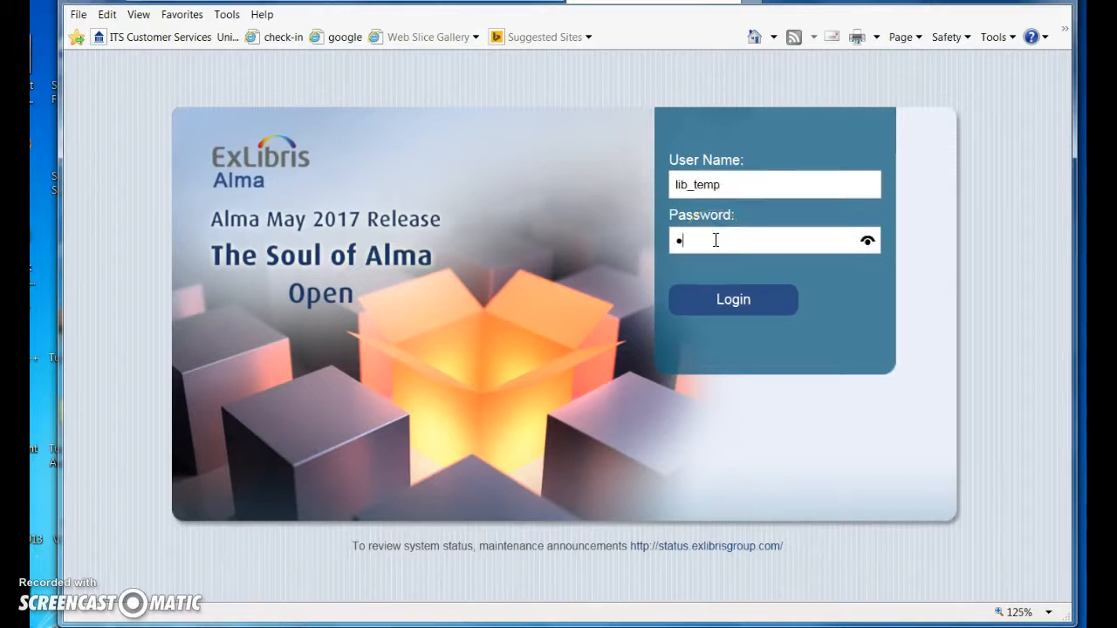
left_click(702, 236)
left_click(682, 384)
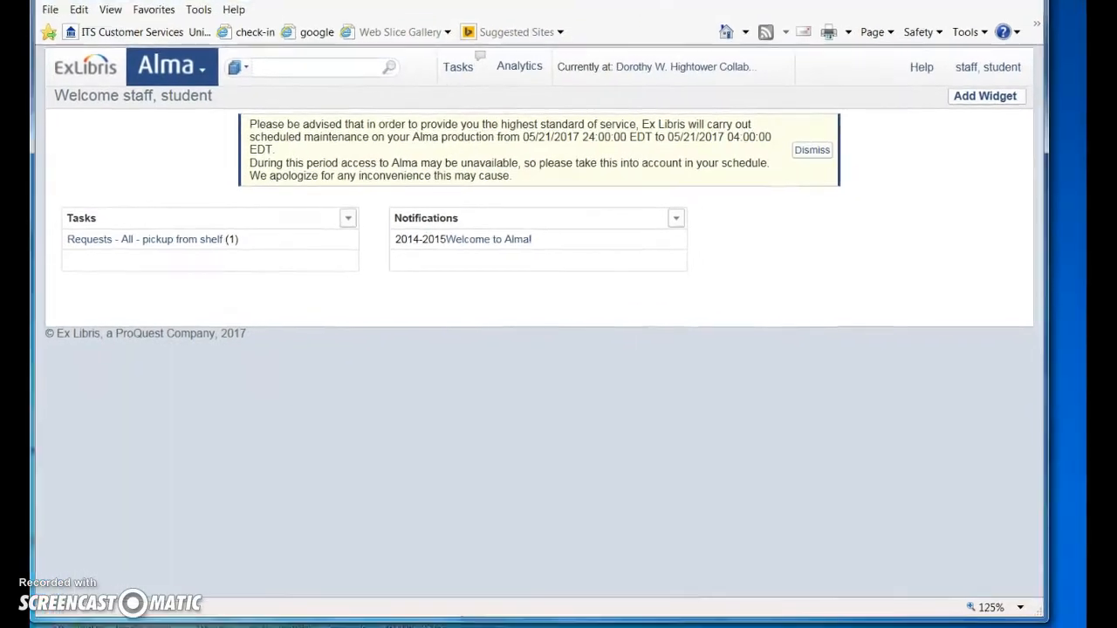
left_click_drag(1028, 598, 1076, 617)
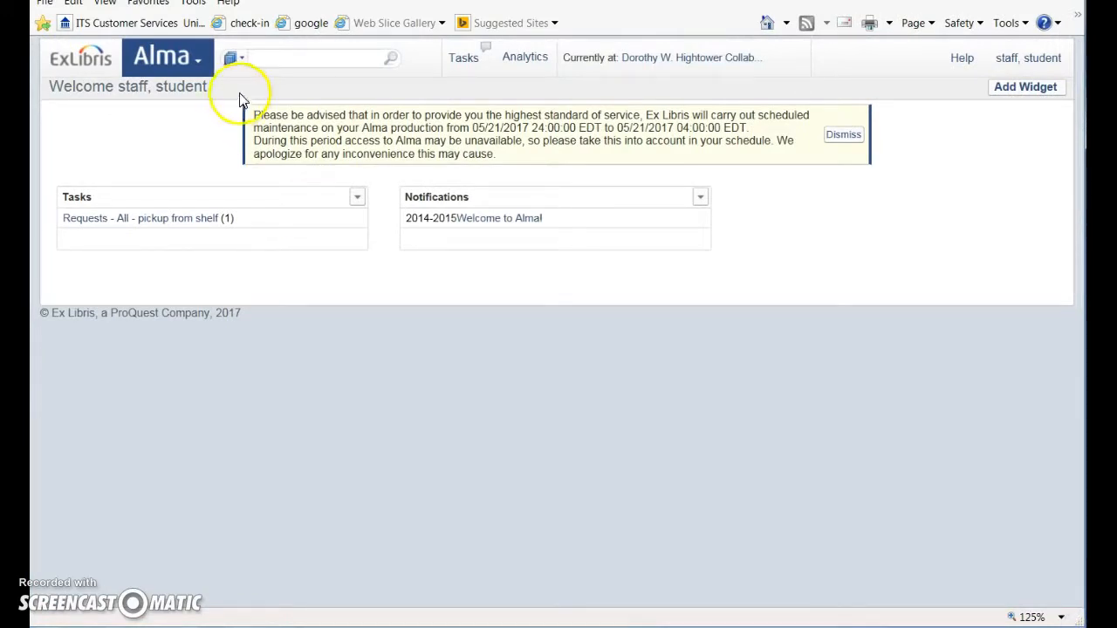
Step: Look up the student patron by full name in Manage Patron Services, open the record and acknowledge the block without overriding it
left_click(197, 54)
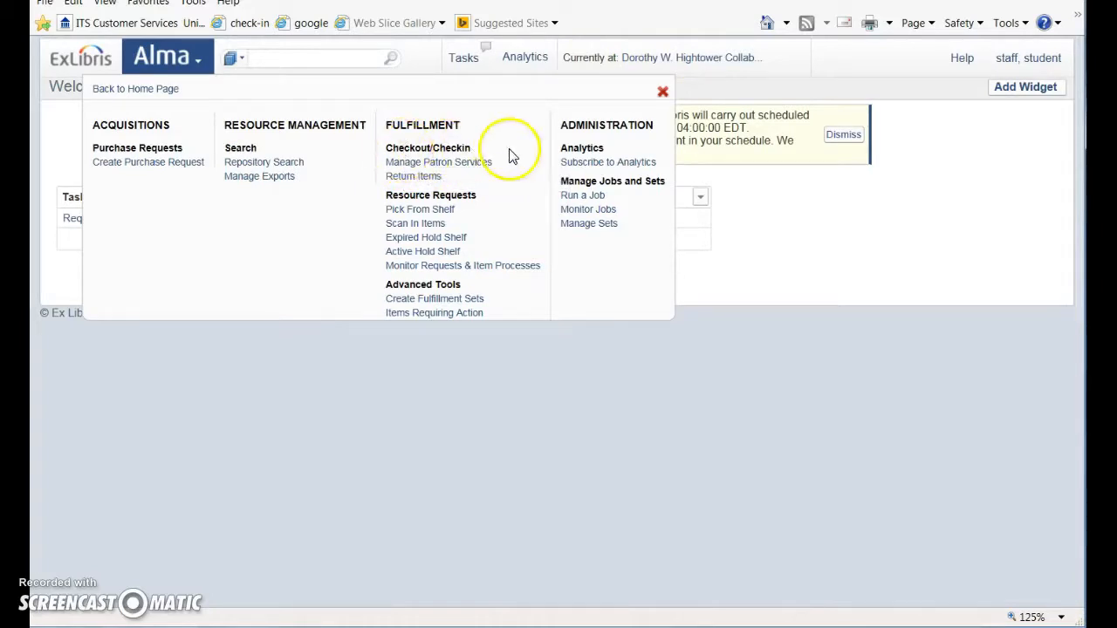
left_click(441, 163)
left_click(384, 137)
type("coy")
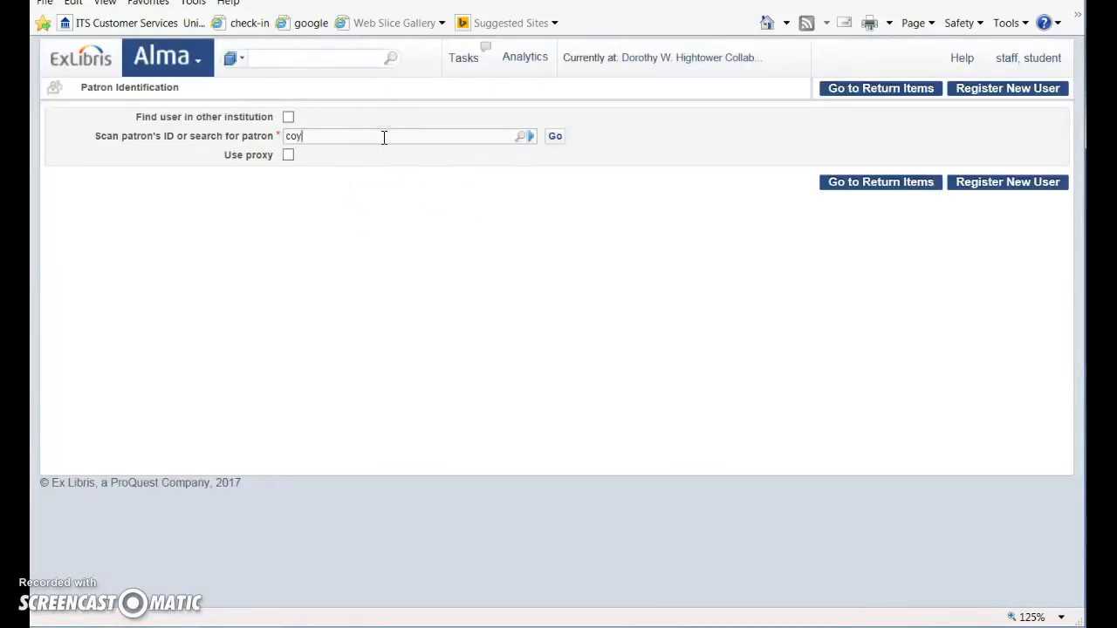
type("ote, wiley")
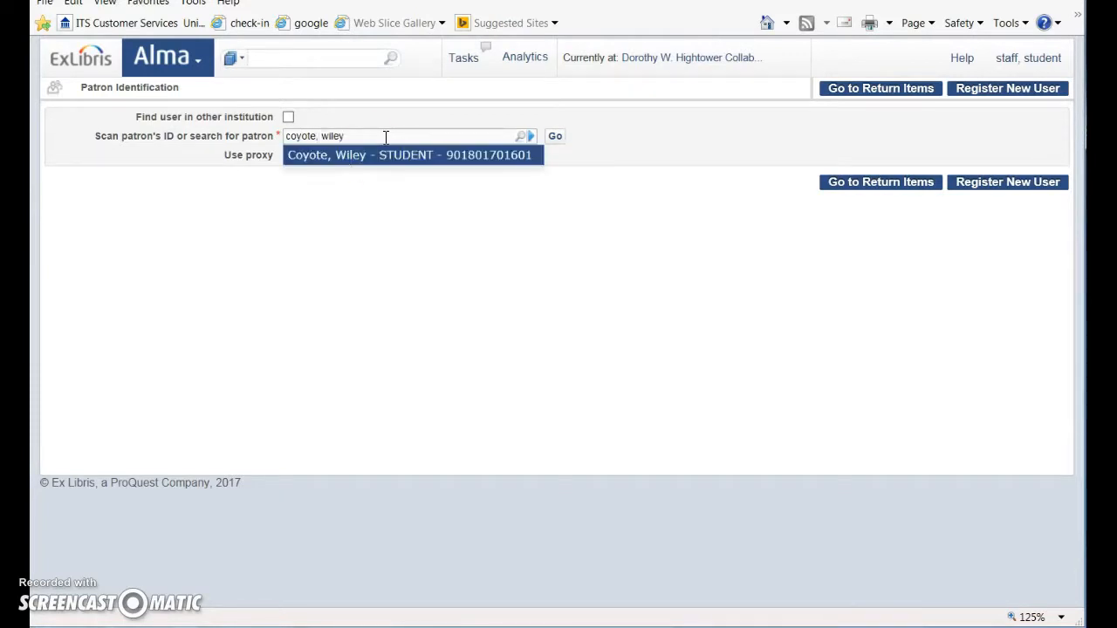
left_click(375, 154)
left_click(555, 137)
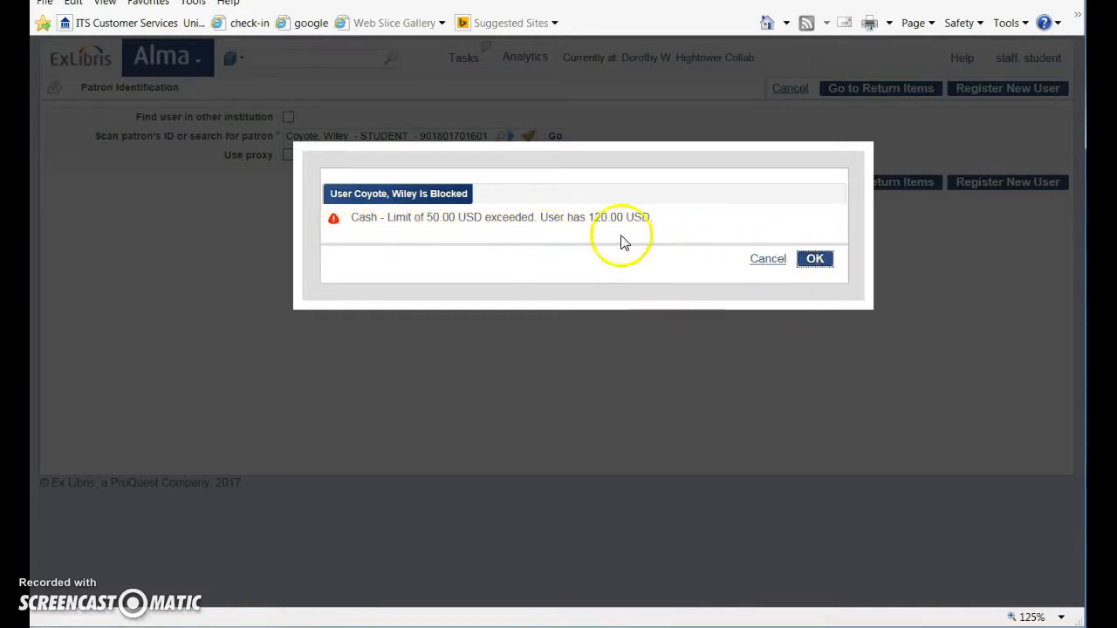
left_click(816, 260)
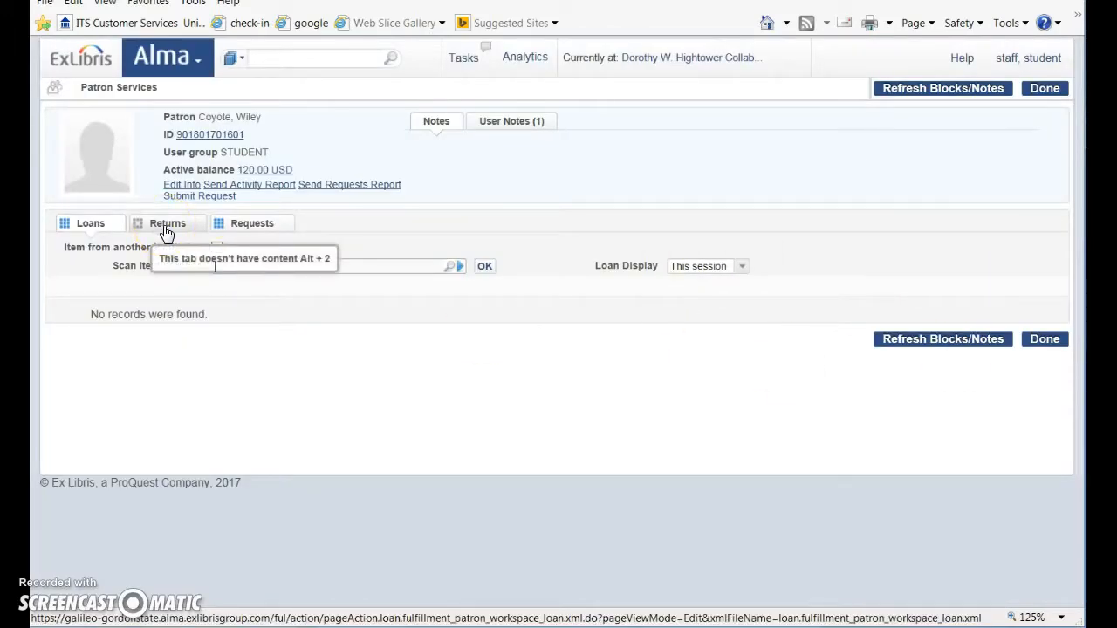
Step: Set the patron's Loan Display to All to list every item on loan
left_click(742, 267)
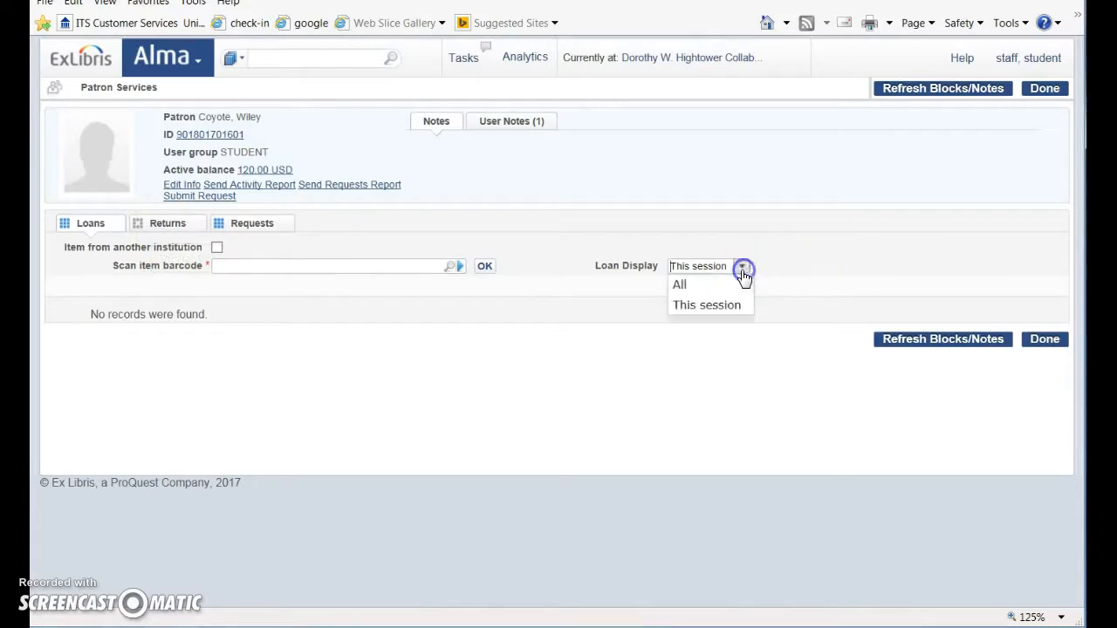
left_click(707, 288)
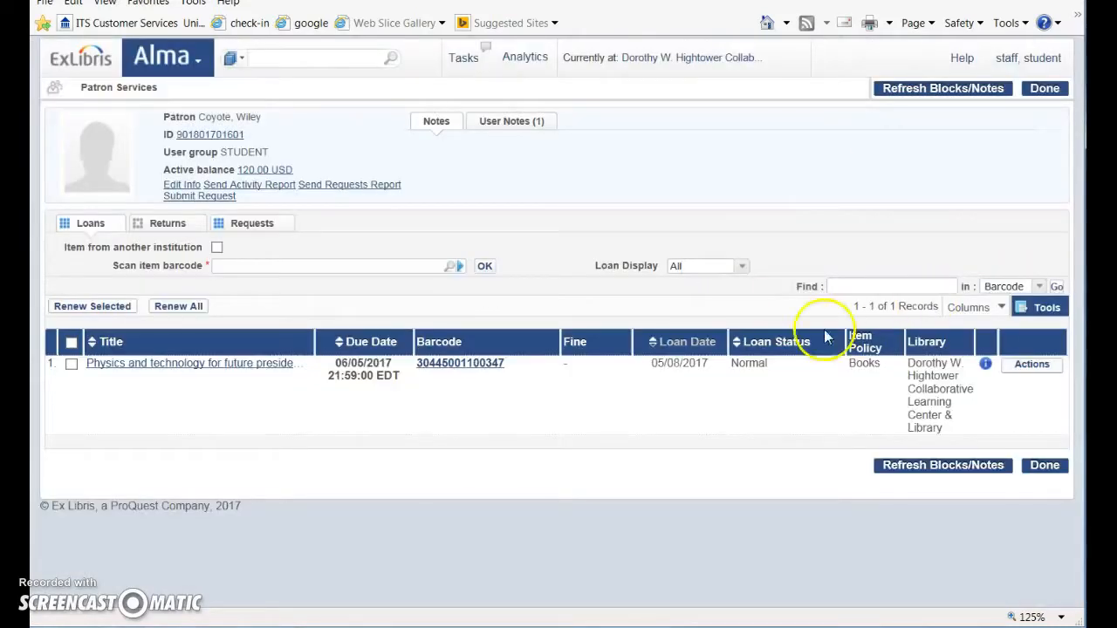
left_click(741, 266)
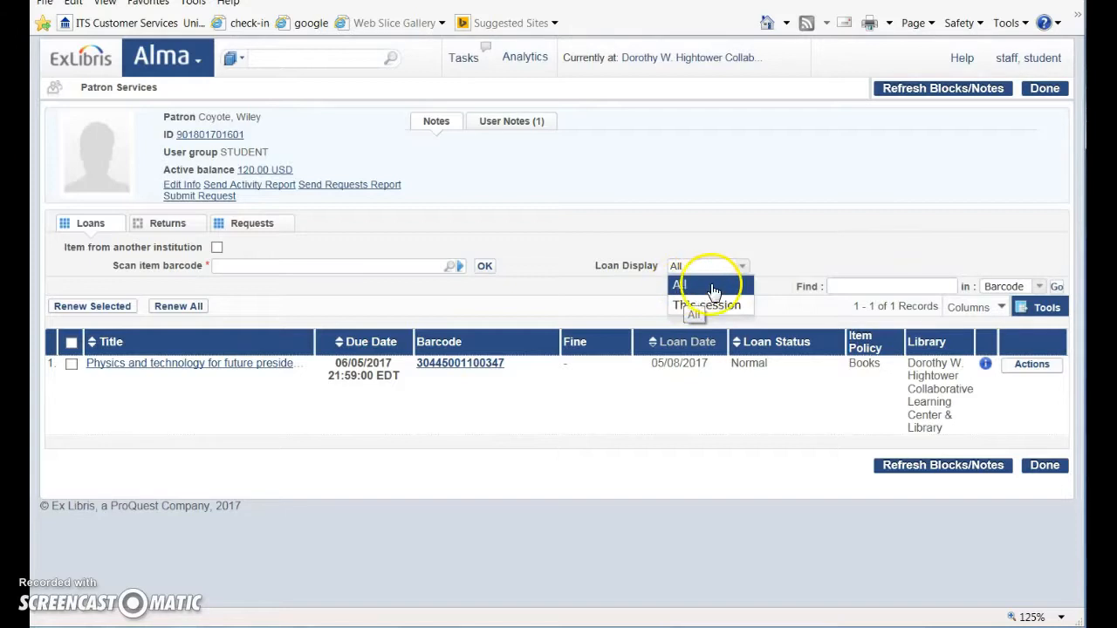
left_click(680, 287)
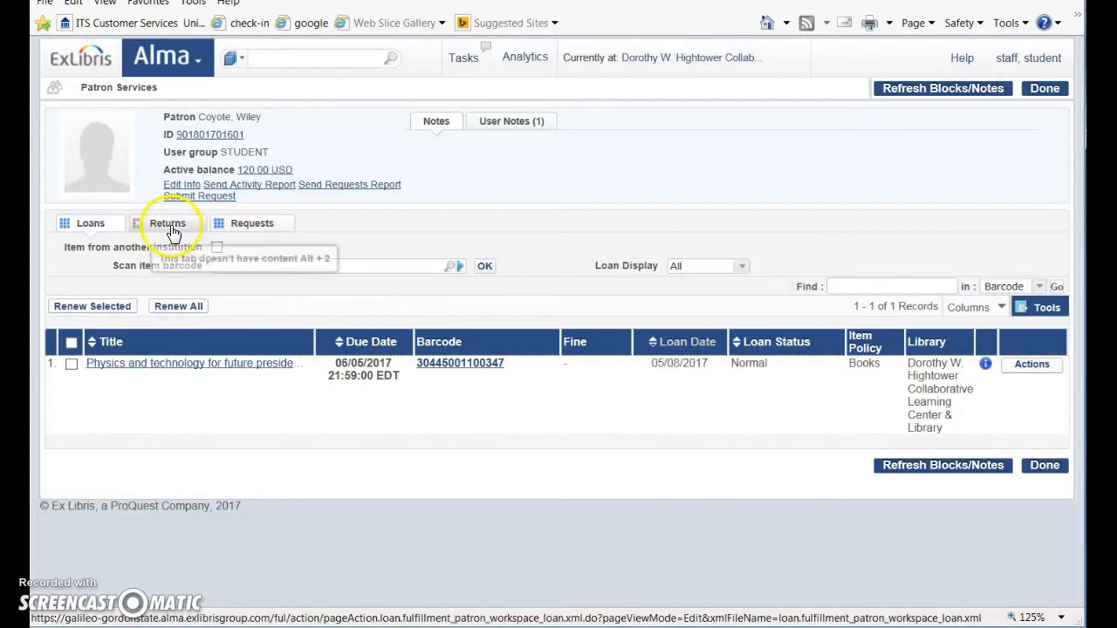
Step: Open the patron's requests and examine the requested titles and their task details
left_click(263, 227)
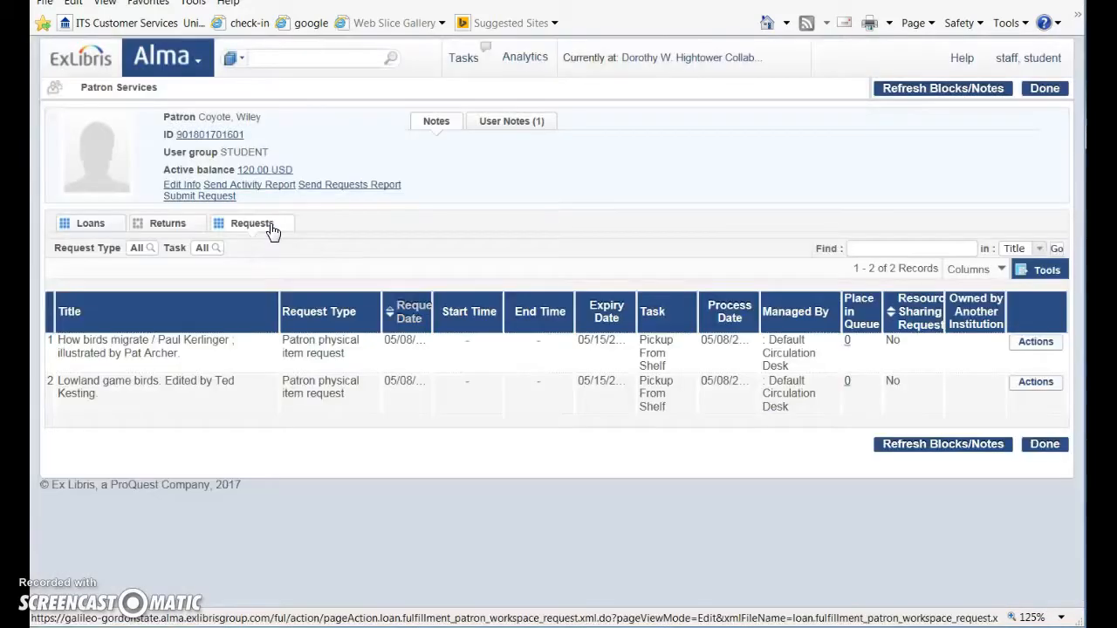
left_click(218, 336)
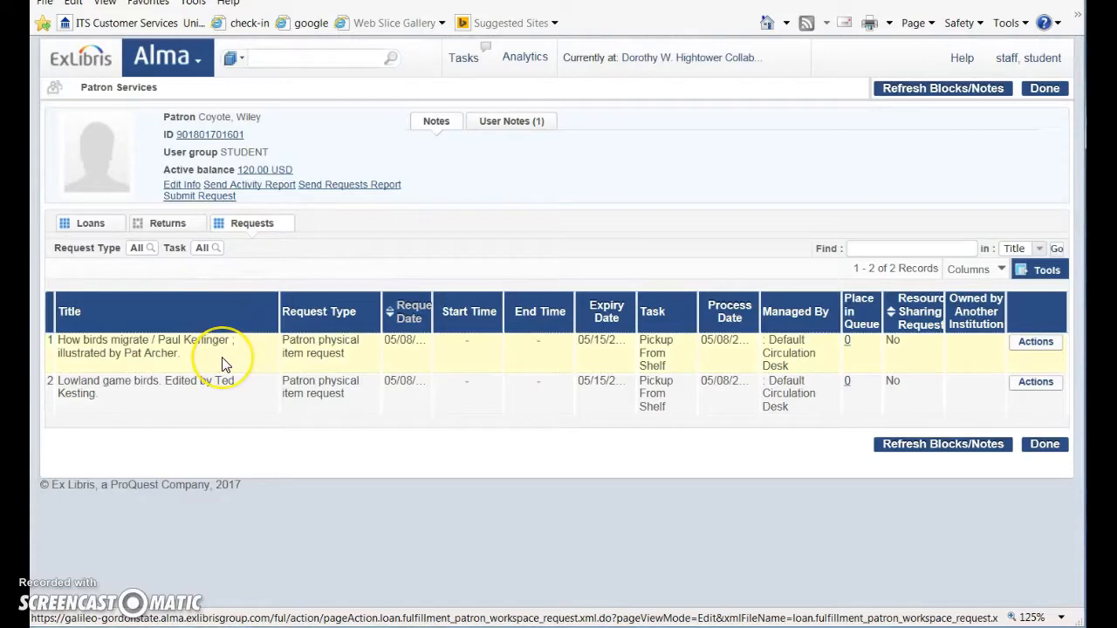
left_click(223, 414)
left_click(218, 408)
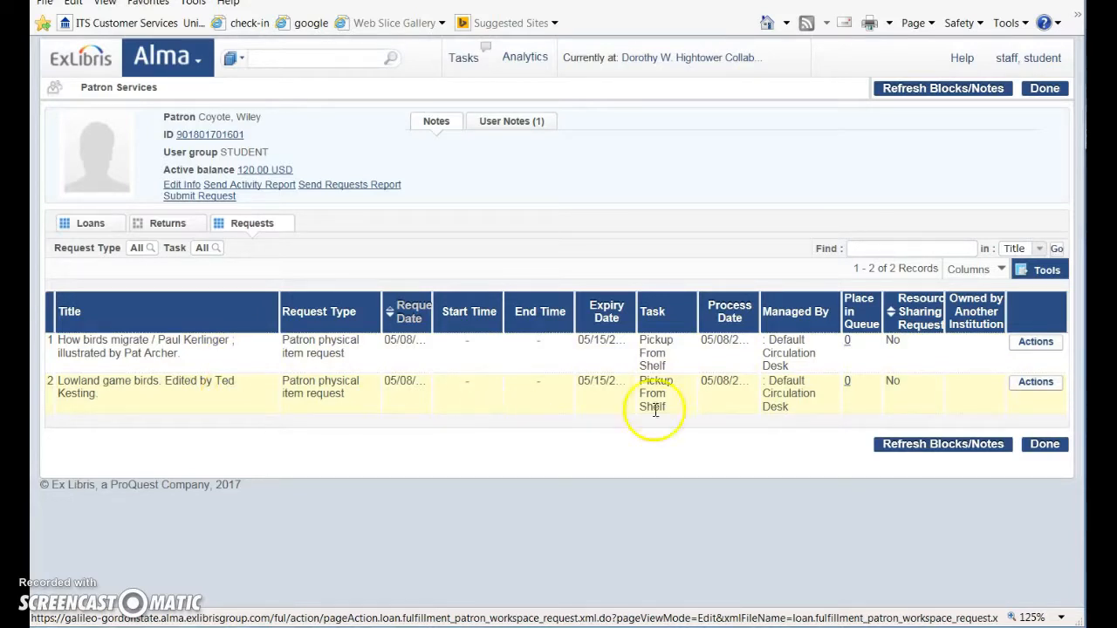
left_click_drag(689, 319, 722, 316)
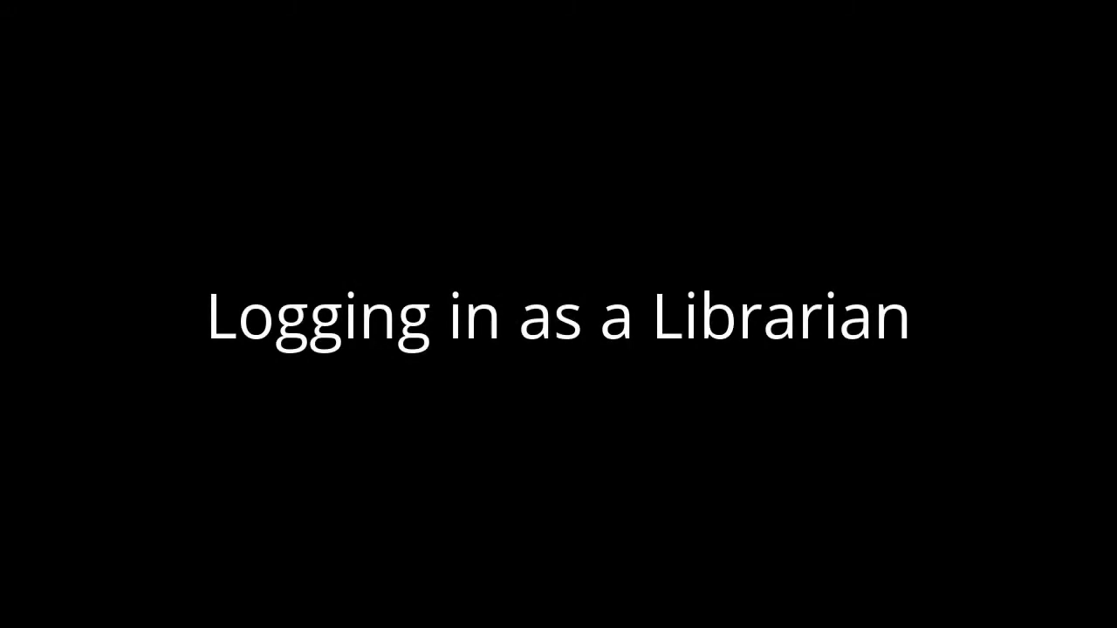
Step: Sign in to Alma with the librarian's user name and password
left_click(716, 223)
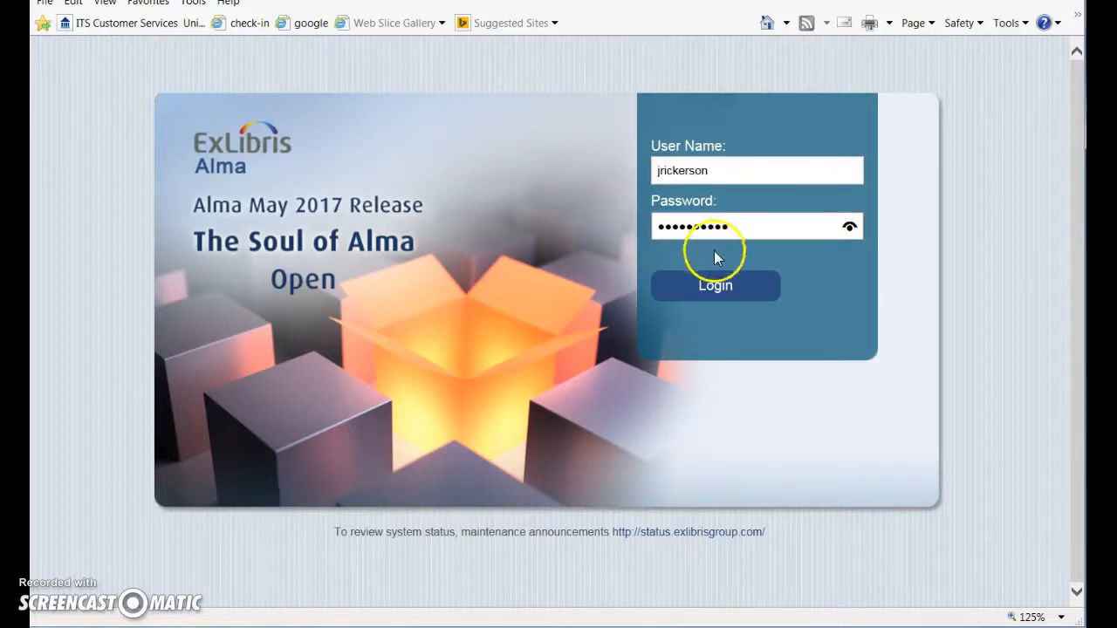
left_click(716, 288)
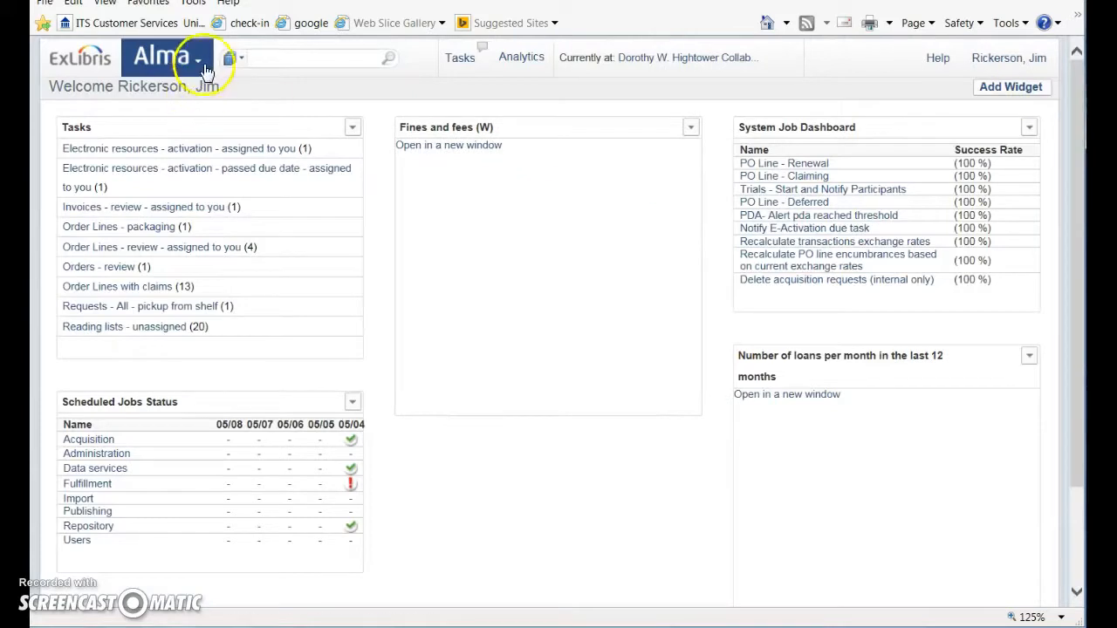
Step: Look up the same student patron in Manage Patron Services as librarian and enter the record, accepting the block without an override
left_click(199, 61)
left_click(521, 161)
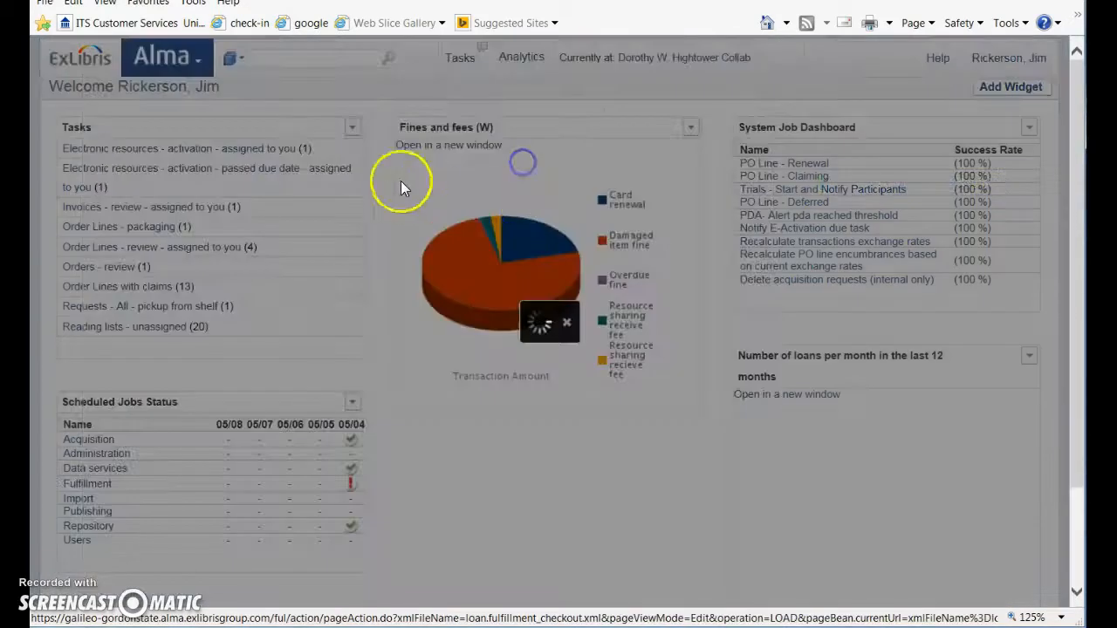
left_click(342, 136)
type("coyote, wiley")
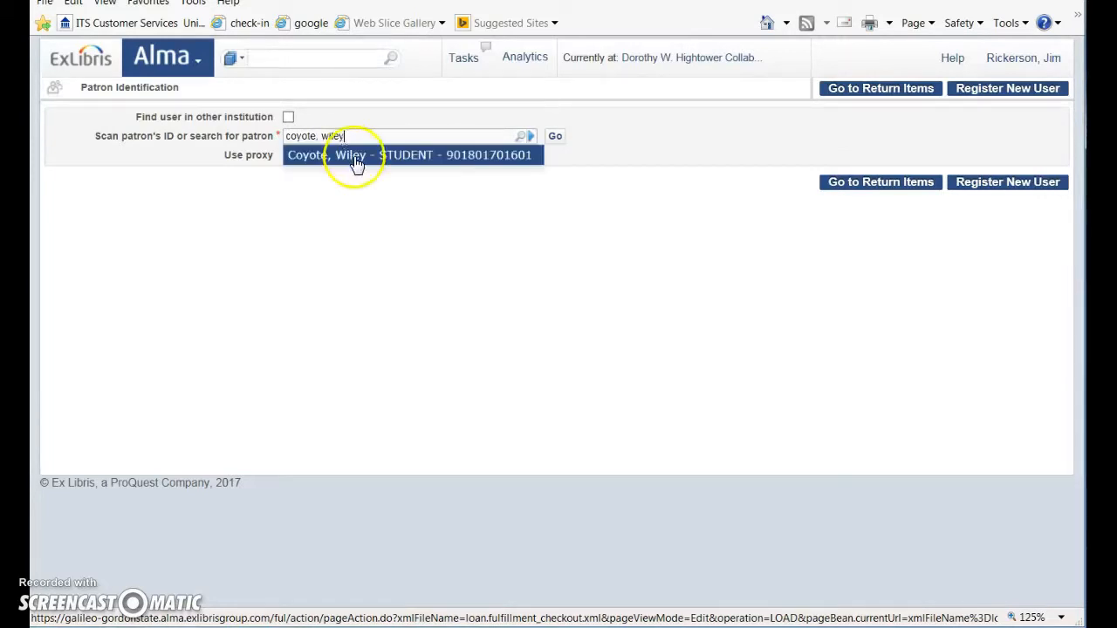
left_click(353, 155)
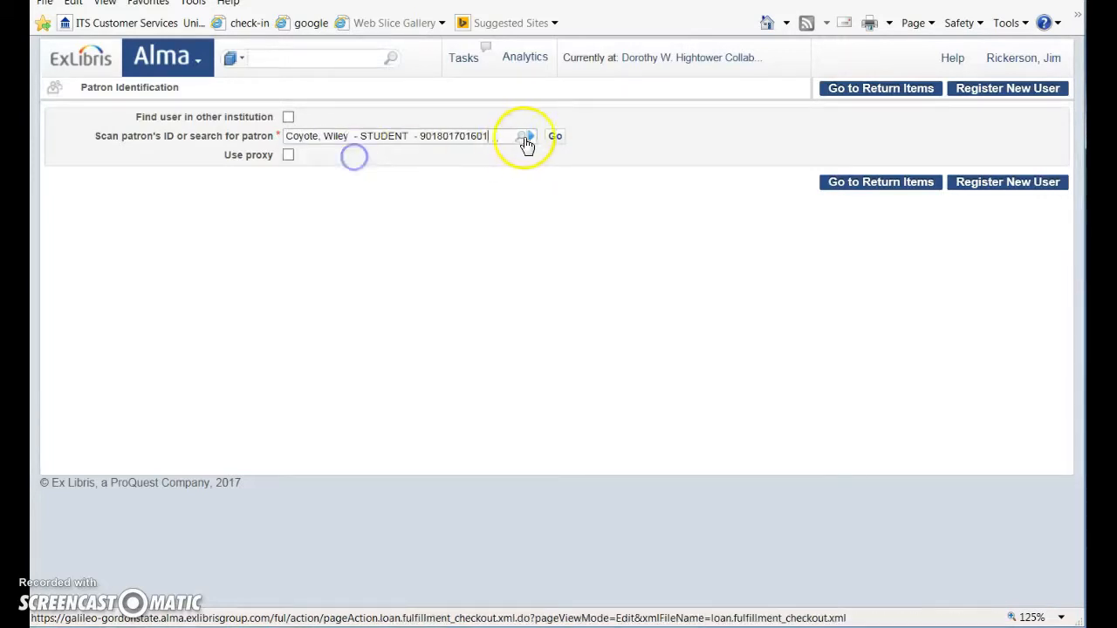
left_click(555, 140)
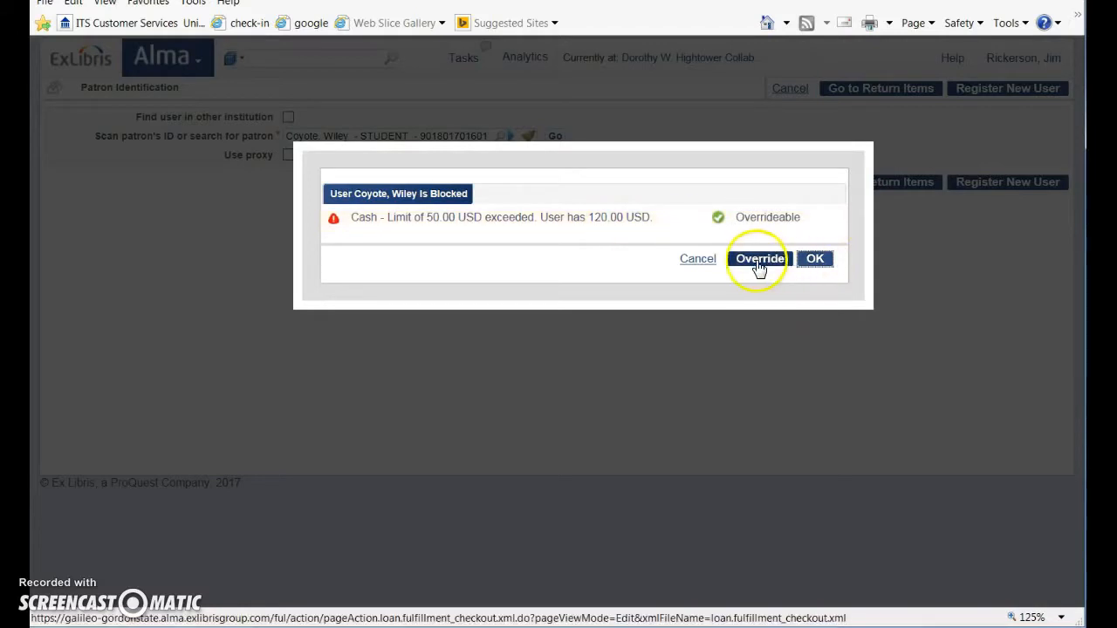
left_click(813, 259)
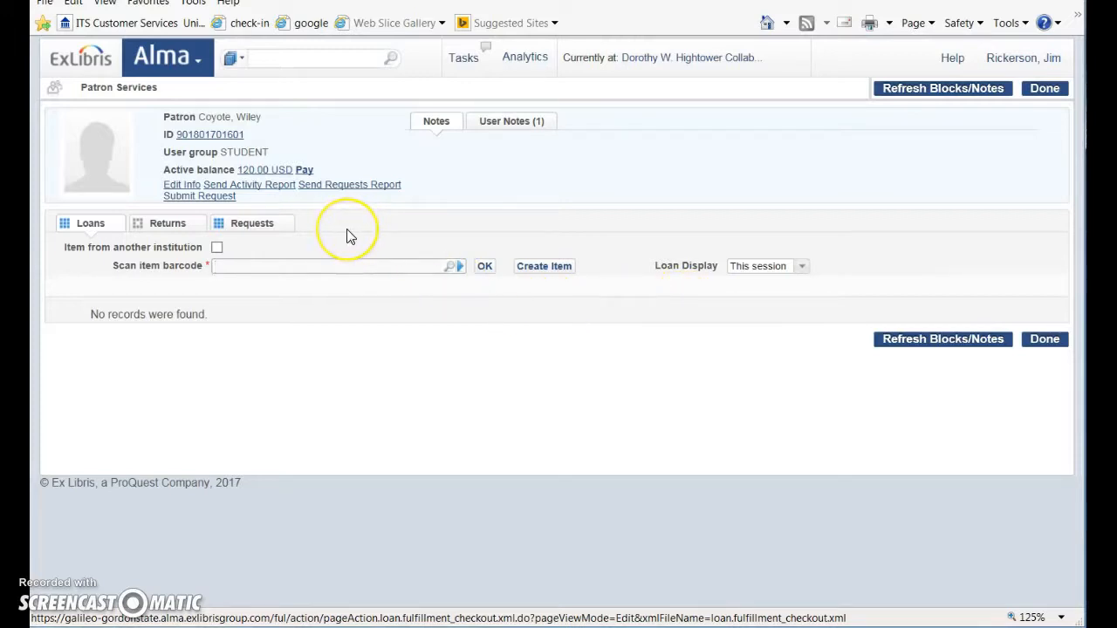
Step: Pay all of the patron's fines, 120.00 USD, with Check as the payment method, and confirm the payment
left_click(304, 170)
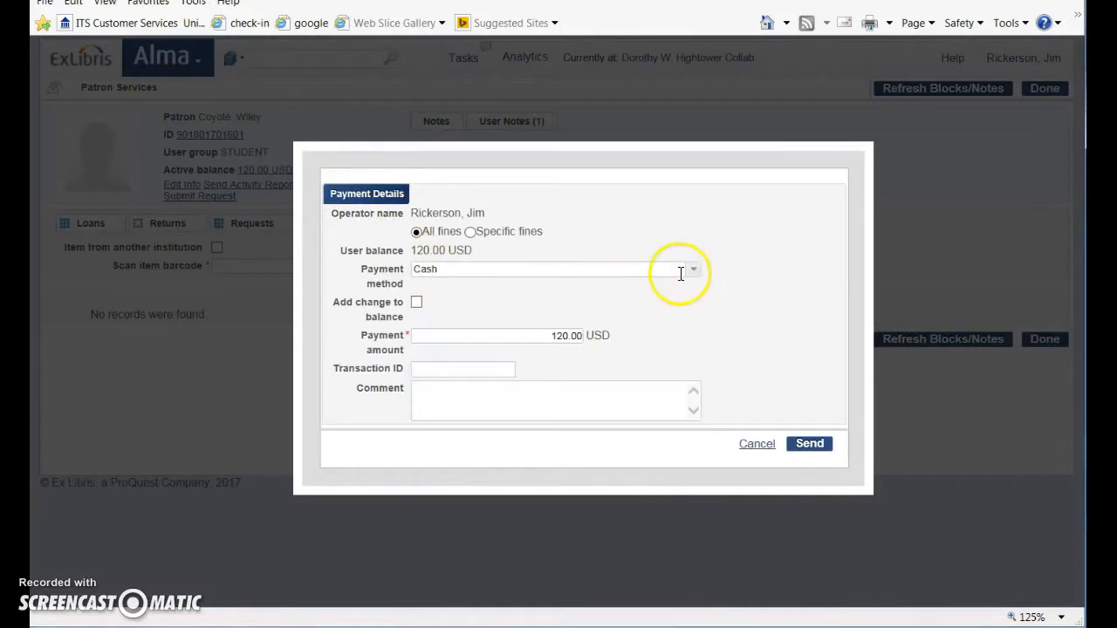
left_click(688, 270)
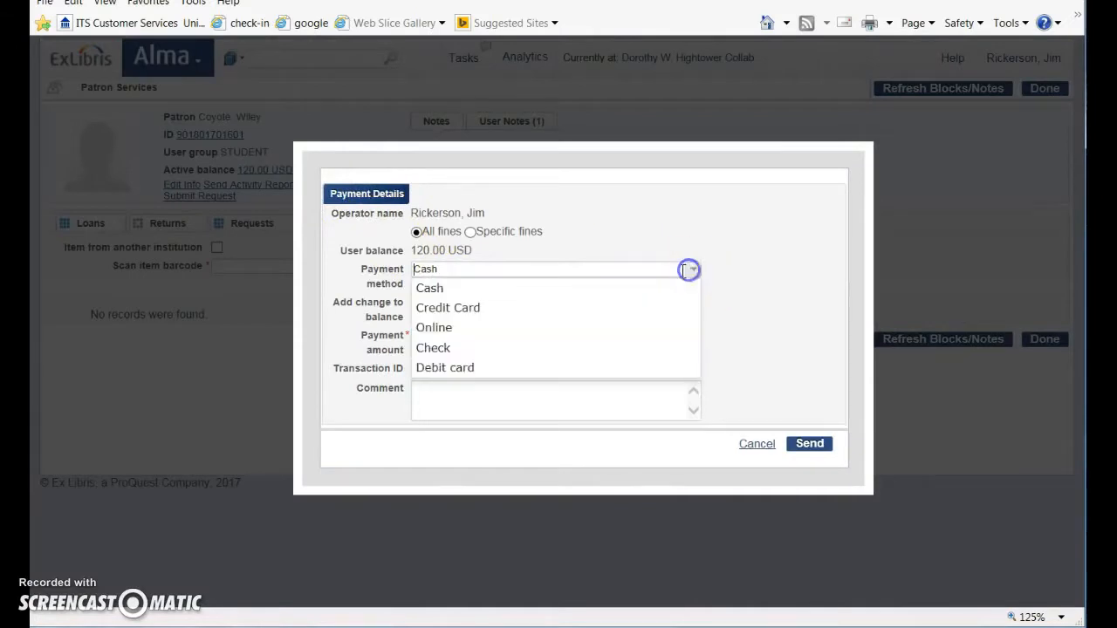
left_click(440, 351)
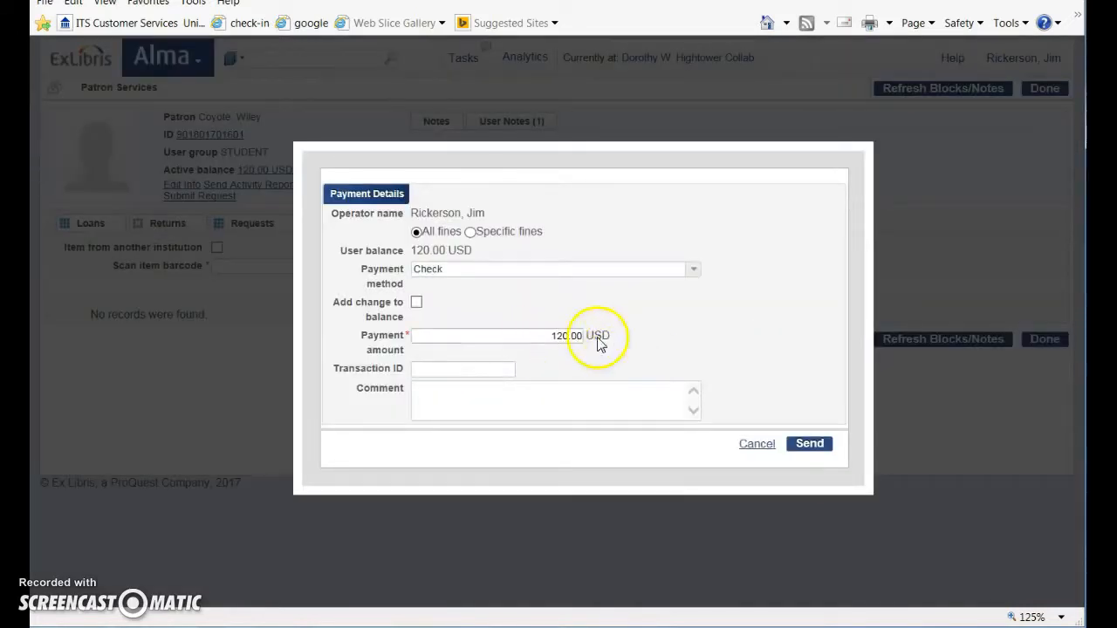
left_click(806, 454)
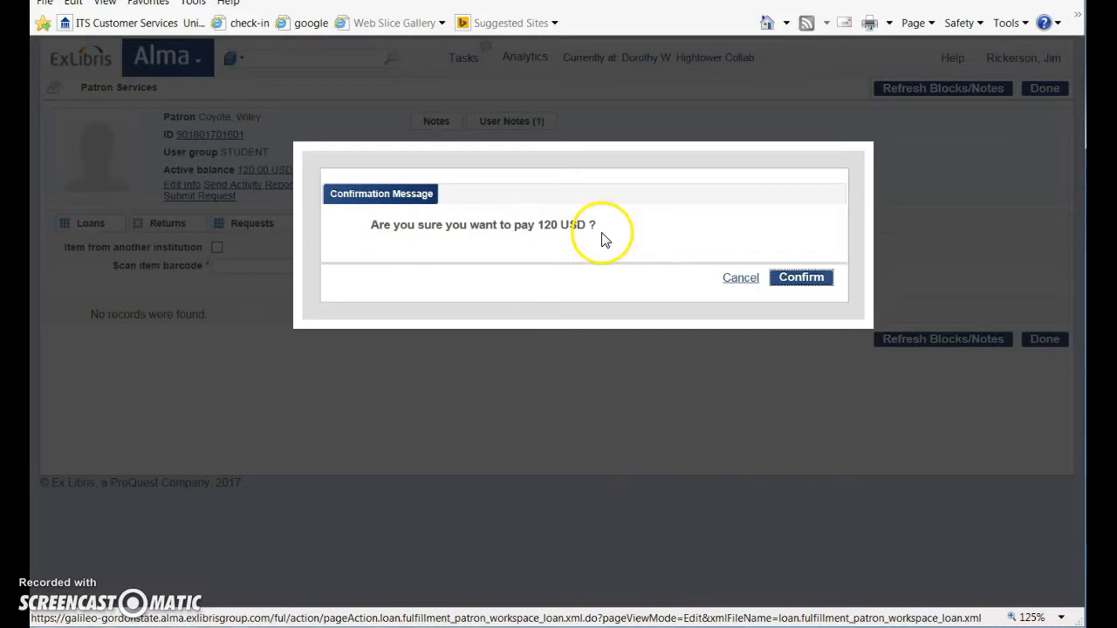
left_click(798, 279)
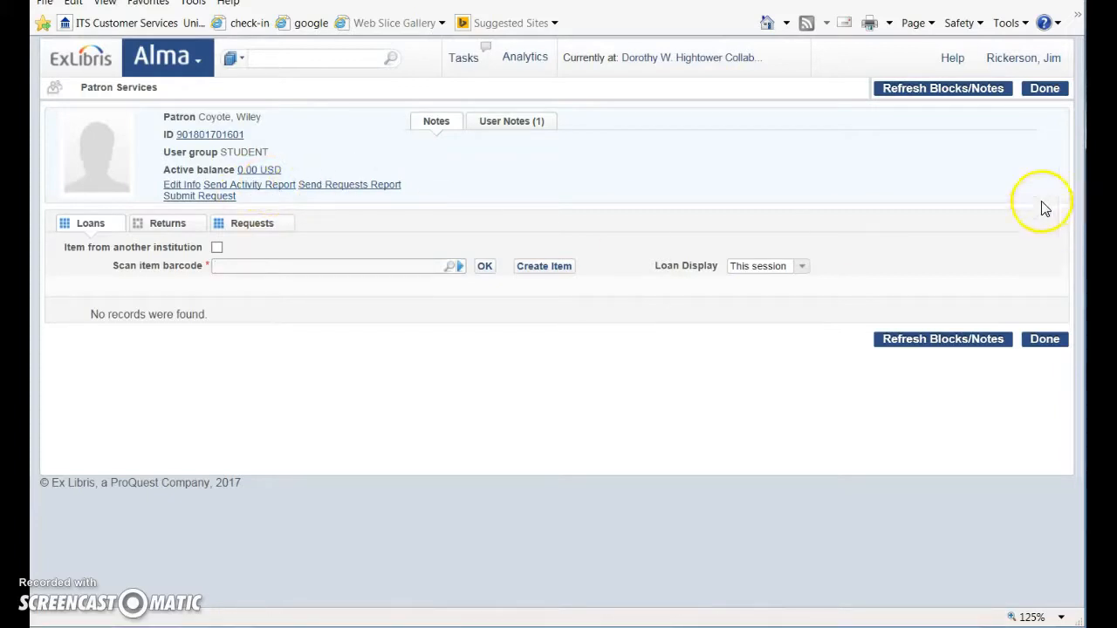
Step: Sign out of the librarian account and sign back in with the user name lib_temp and its password
left_click(1032, 62)
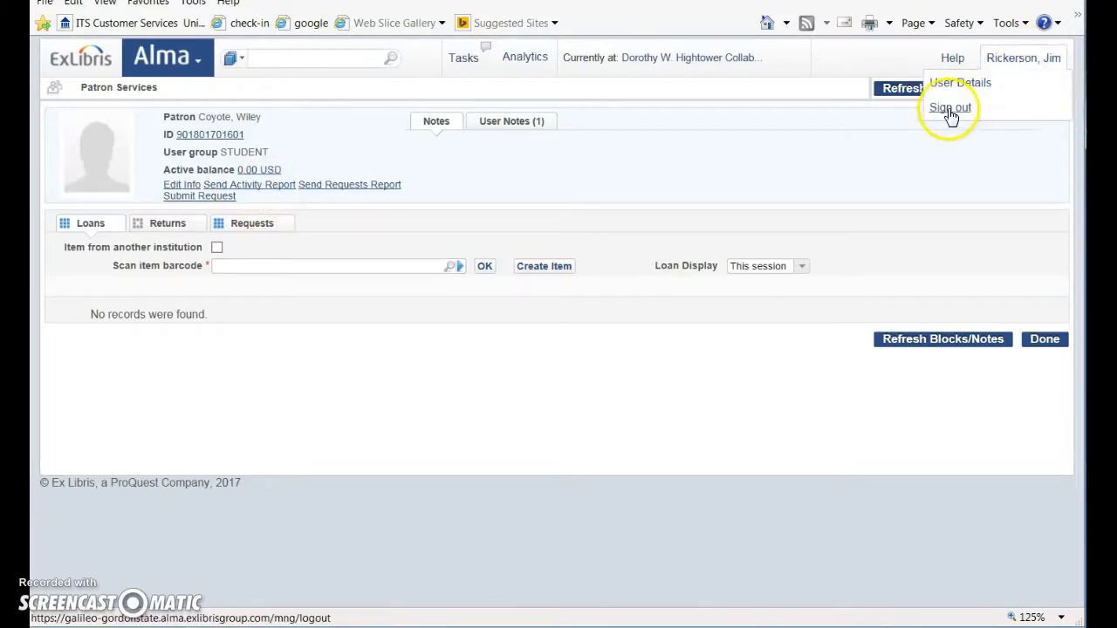
left_click(950, 111)
left_click(701, 172)
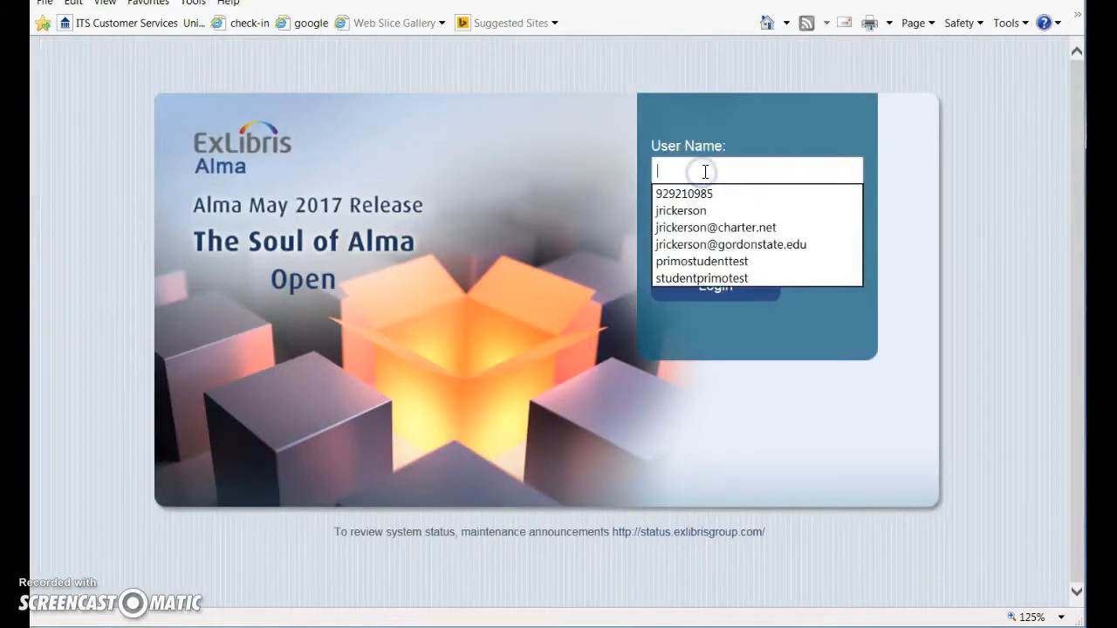
type("lib_temp")
key("Tab")
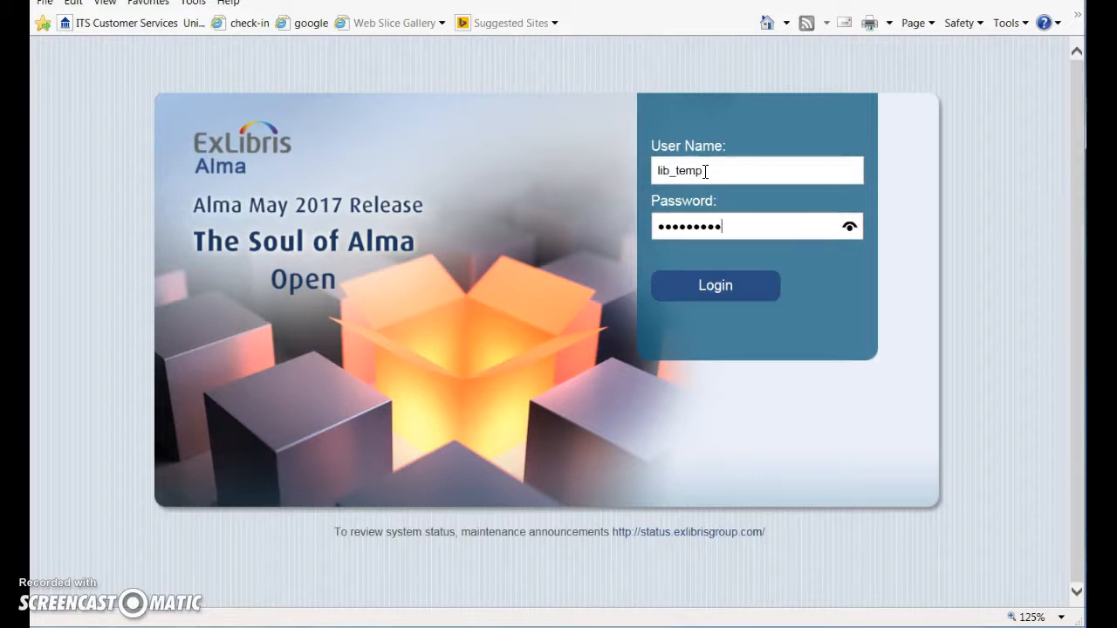
left_click(752, 285)
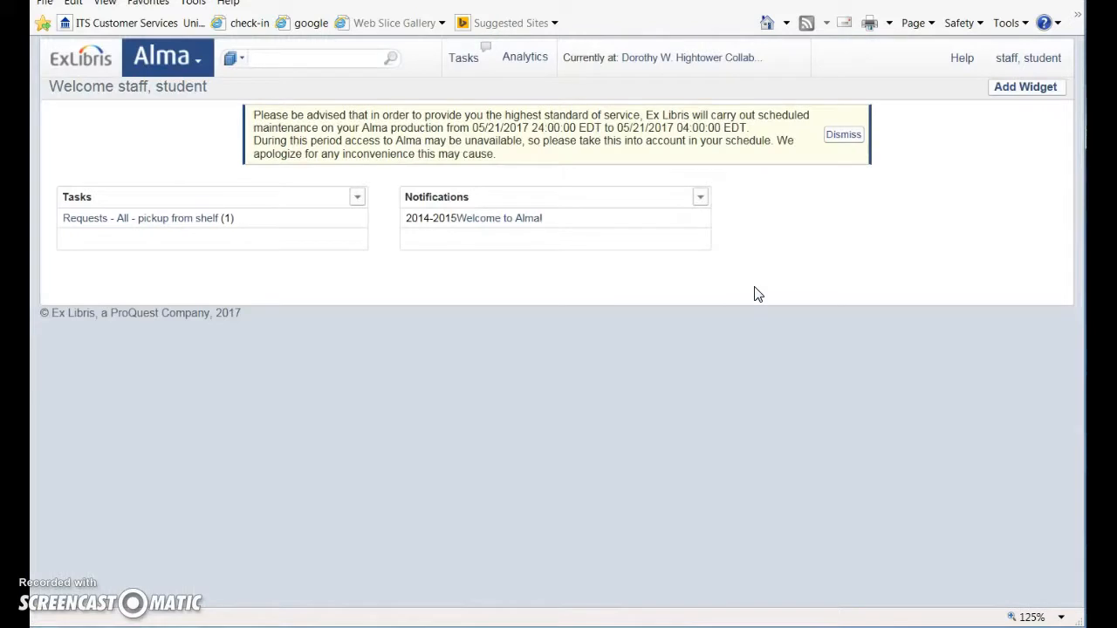
Step: Look up the student patron by name in Manage Patron Services and enter the record, accepting the block without an override
left_click(199, 57)
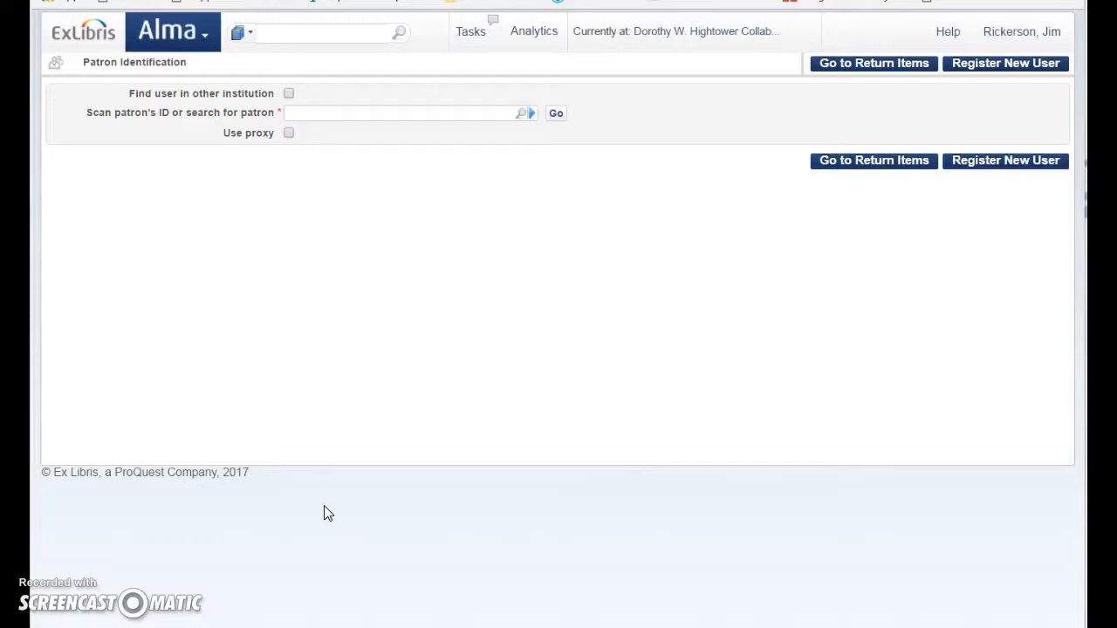
left_click(397, 114)
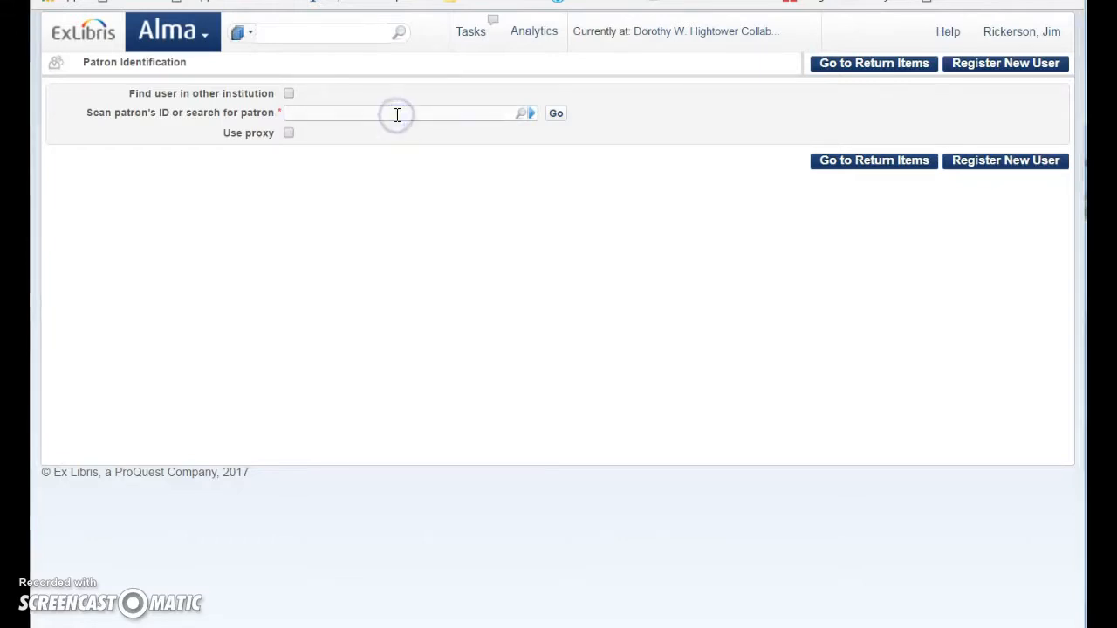
type("coyotoe")
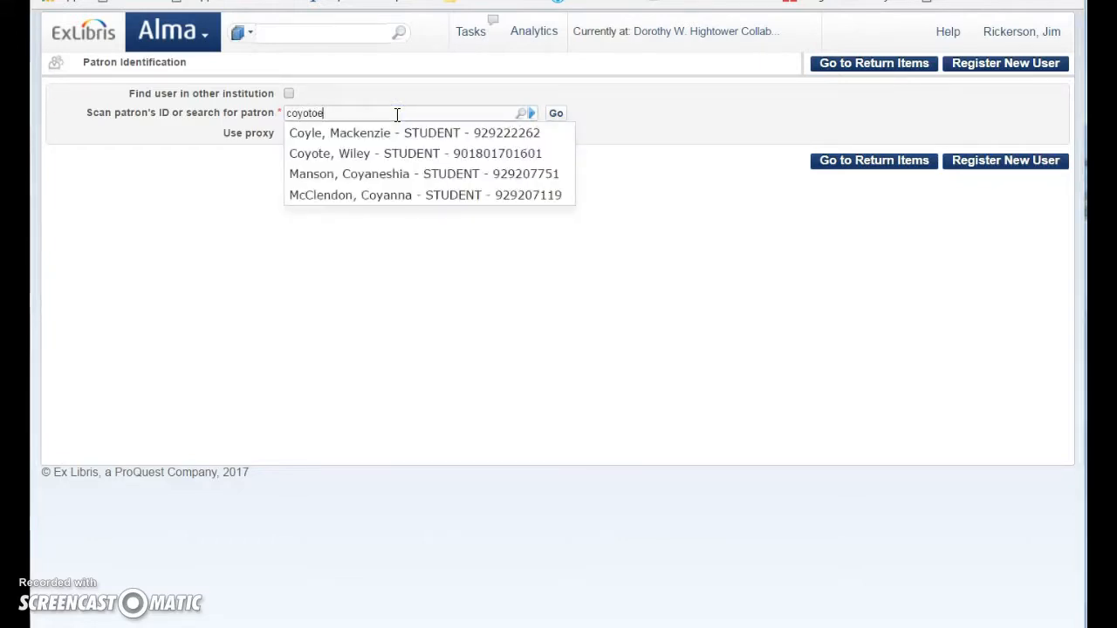
left_click(392, 116)
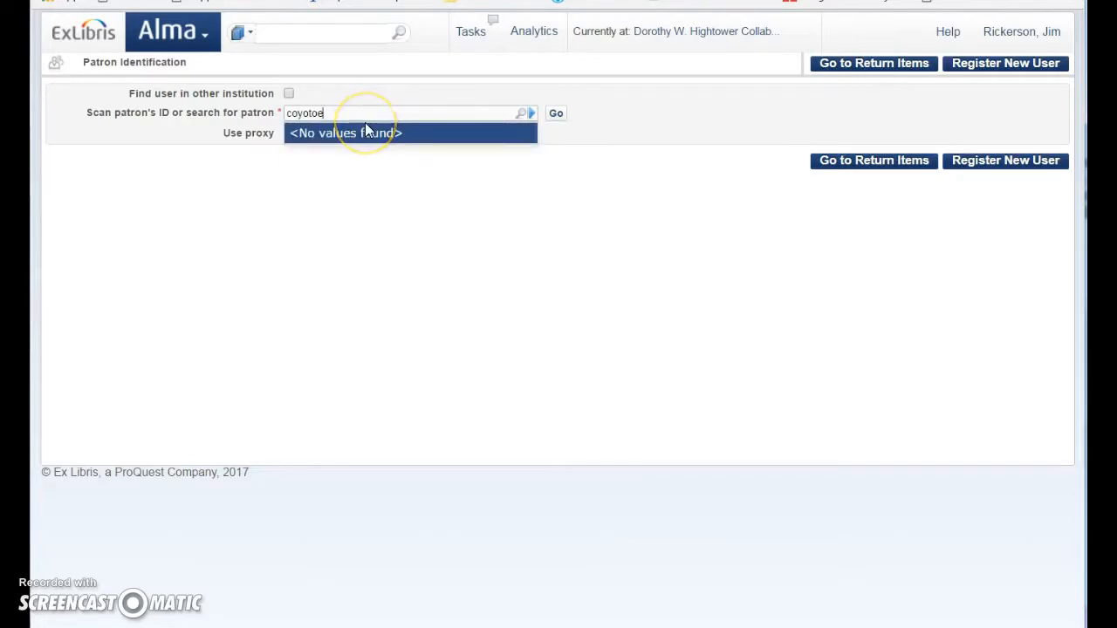
type("e, wiley")
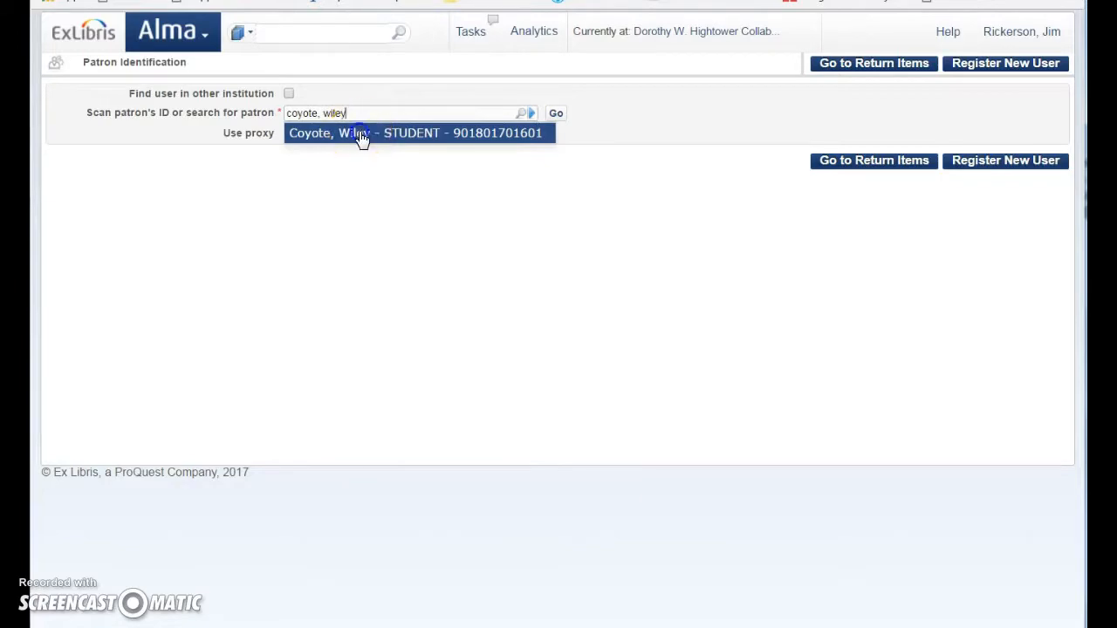
left_click(360, 132)
left_click(555, 113)
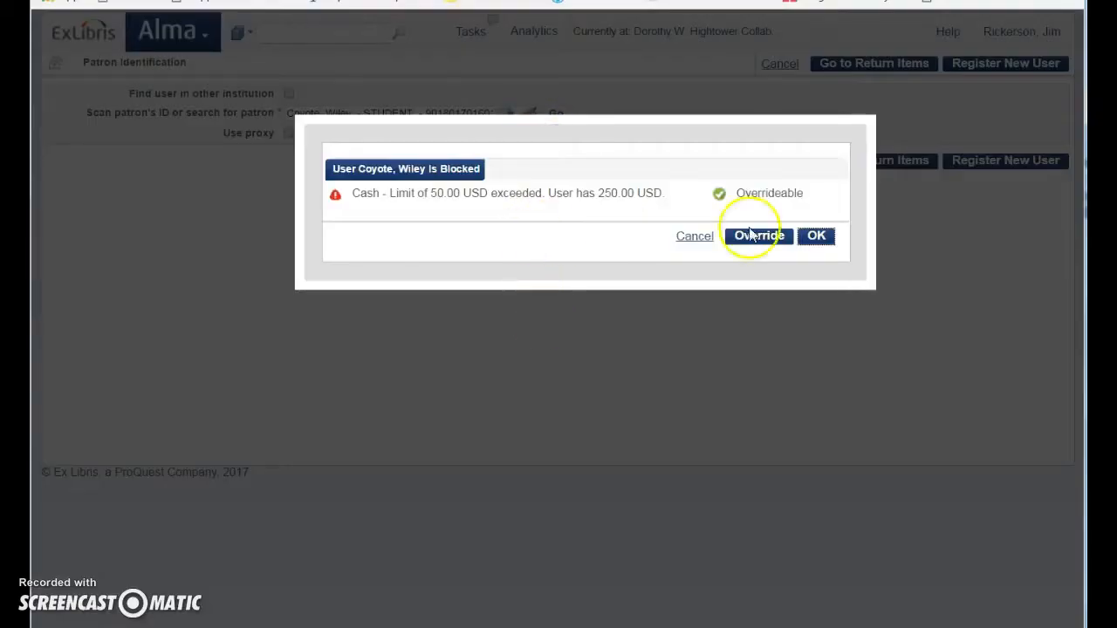
left_click(818, 241)
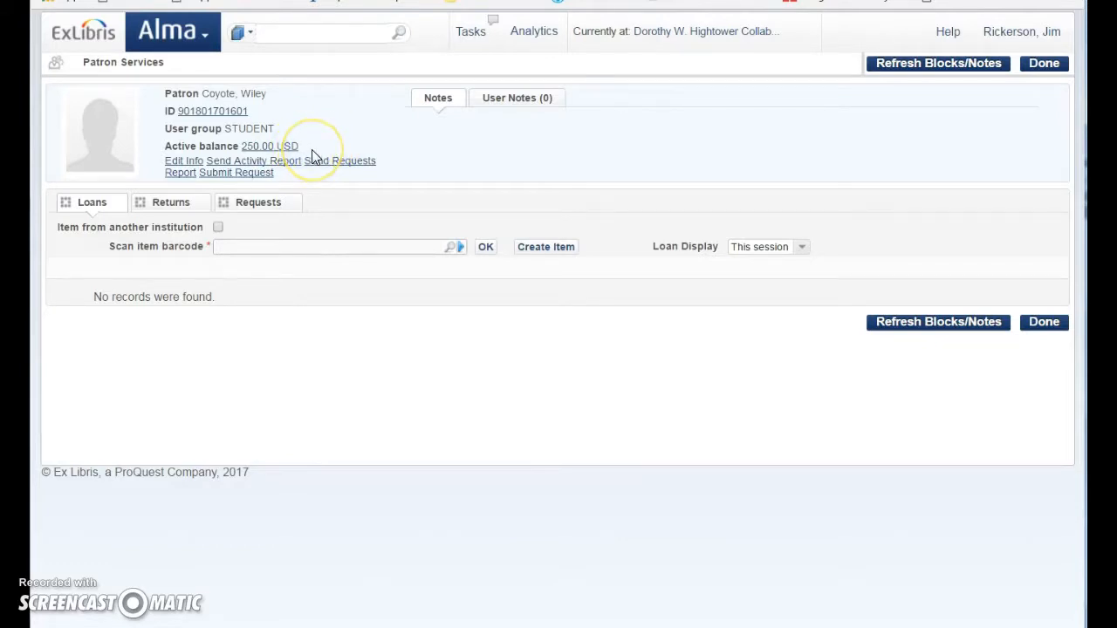
Step: Open the circulation desks list in the fulfillment configuration for the Hightower Collaborative Learning Center & Library
left_click(203, 33)
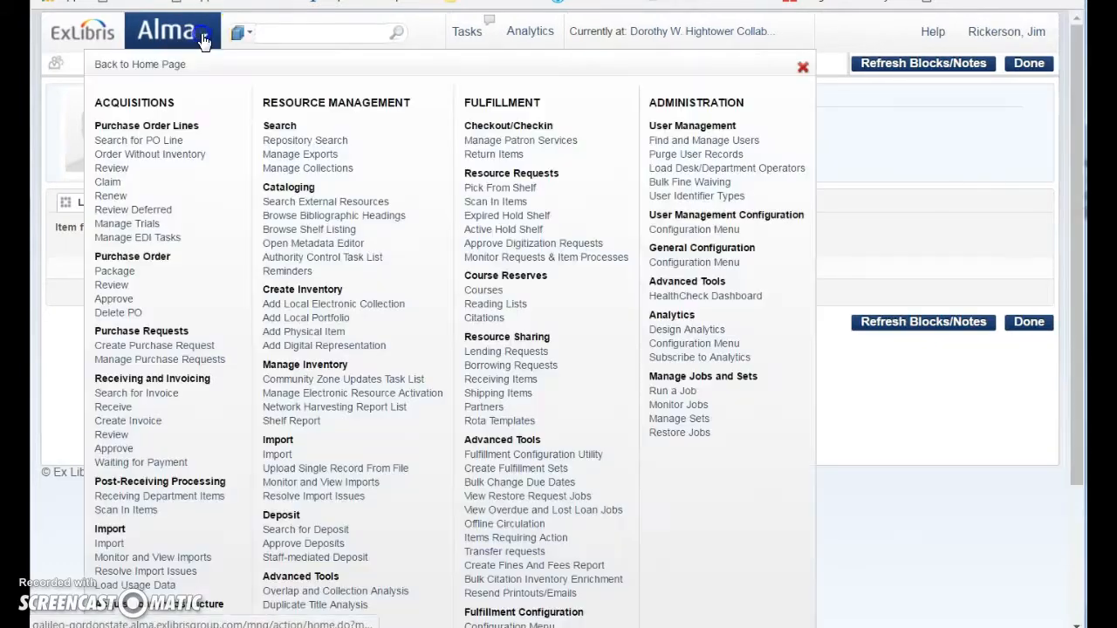
scroll(523, 462, "down", 2)
left_click(505, 445)
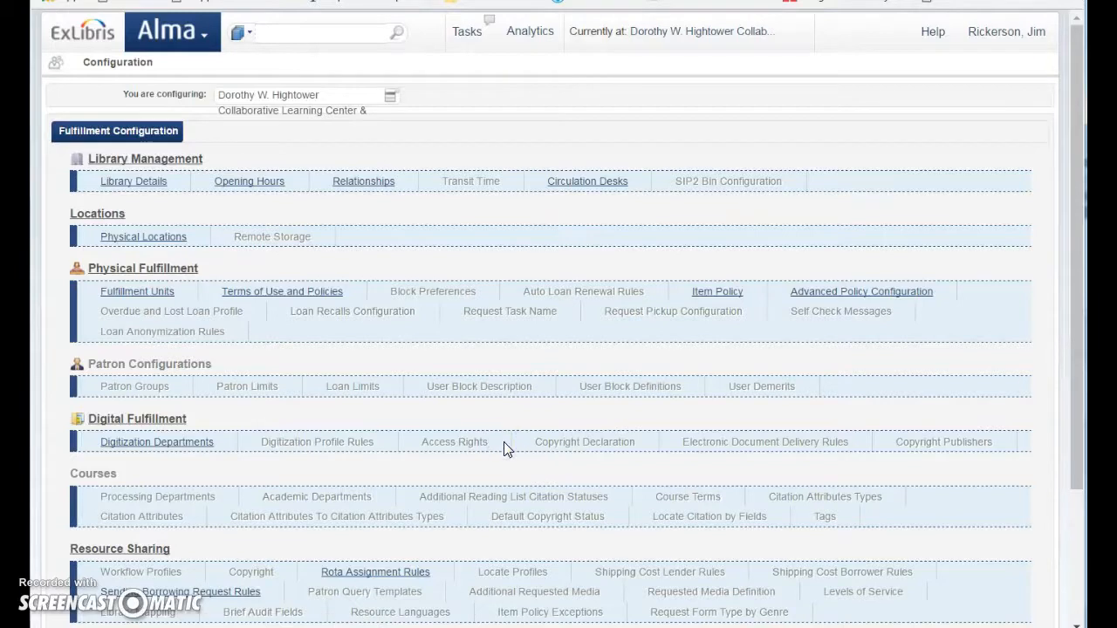
left_click(390, 95)
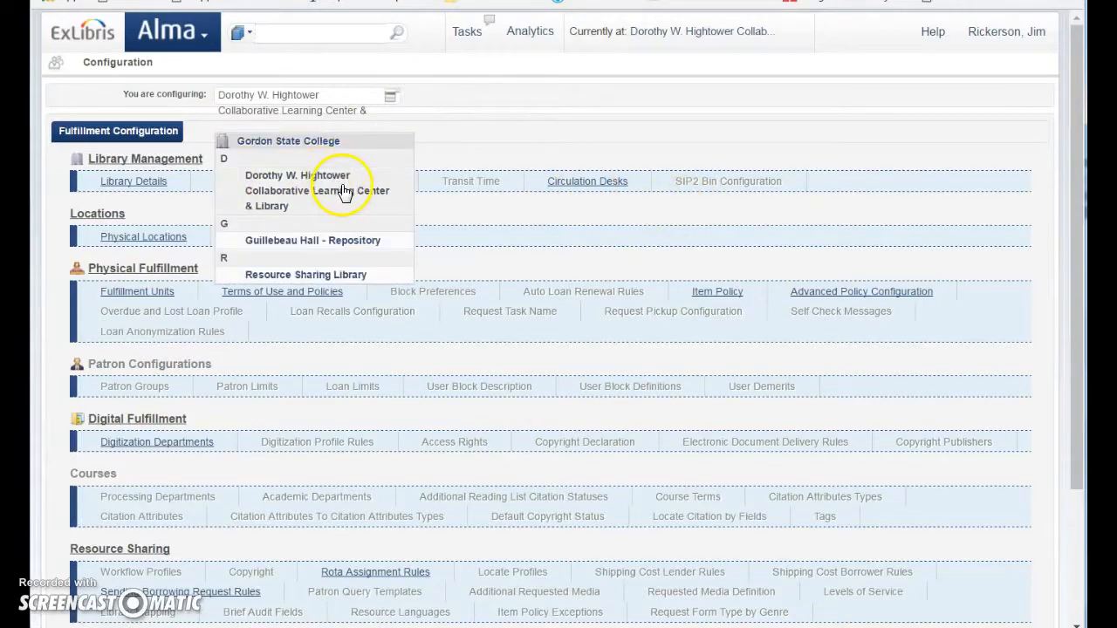
left_click(301, 191)
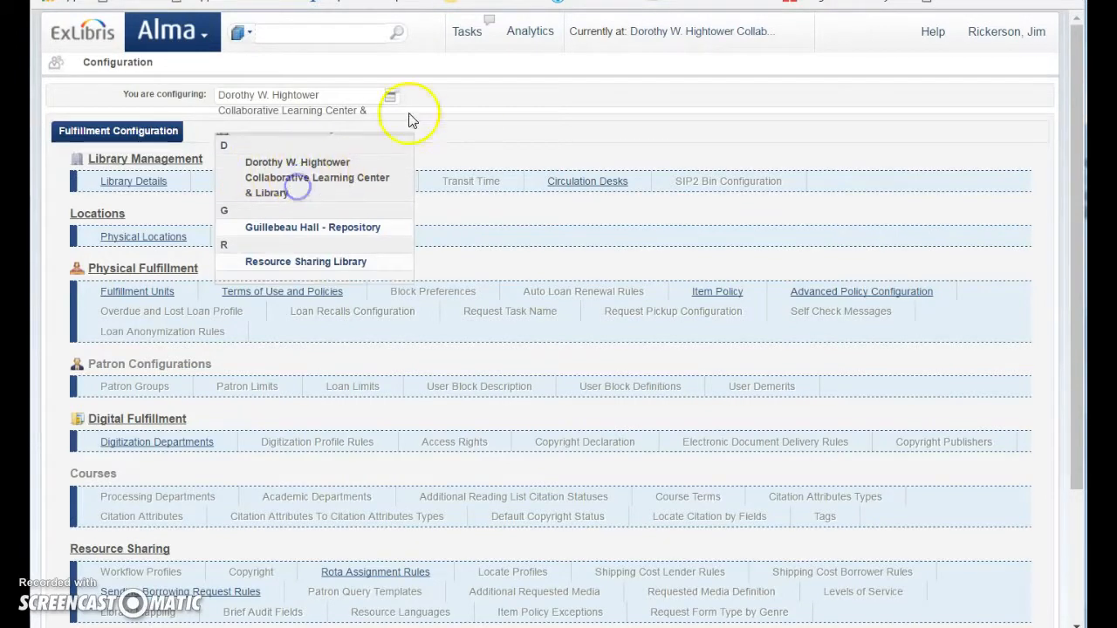
left_click(600, 190)
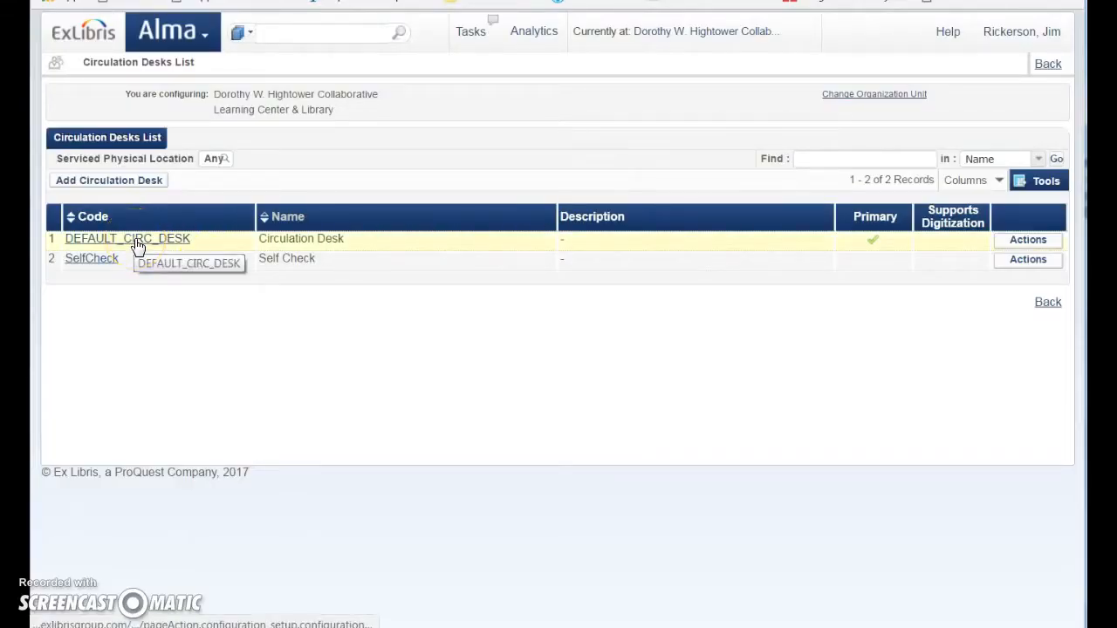
Step: Edit the primary circulation desk DEFAULT_CIRC_DESK to accept Cash payments and save the desk
left_click(1020, 240)
left_click(1008, 258)
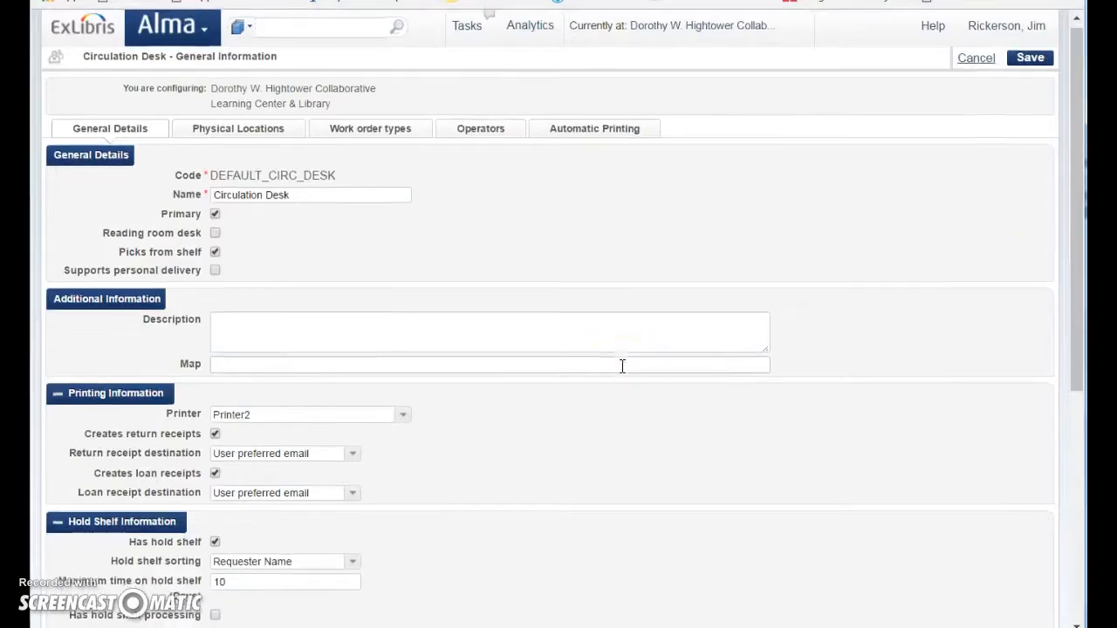
scroll(622, 366, "down", 5)
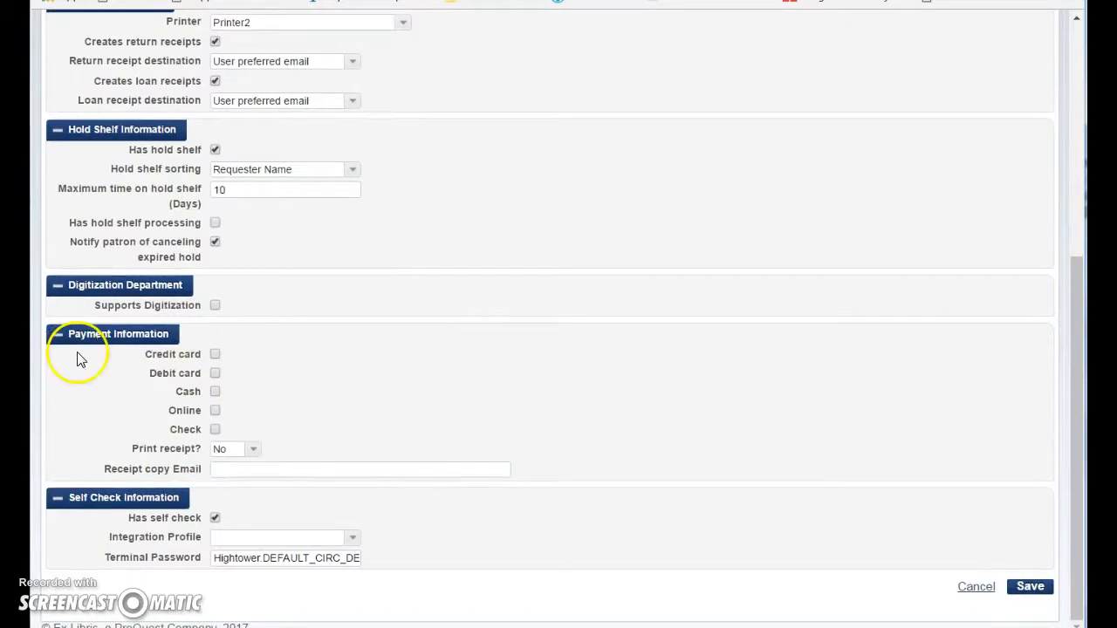
left_click(215, 394)
left_click(1030, 587)
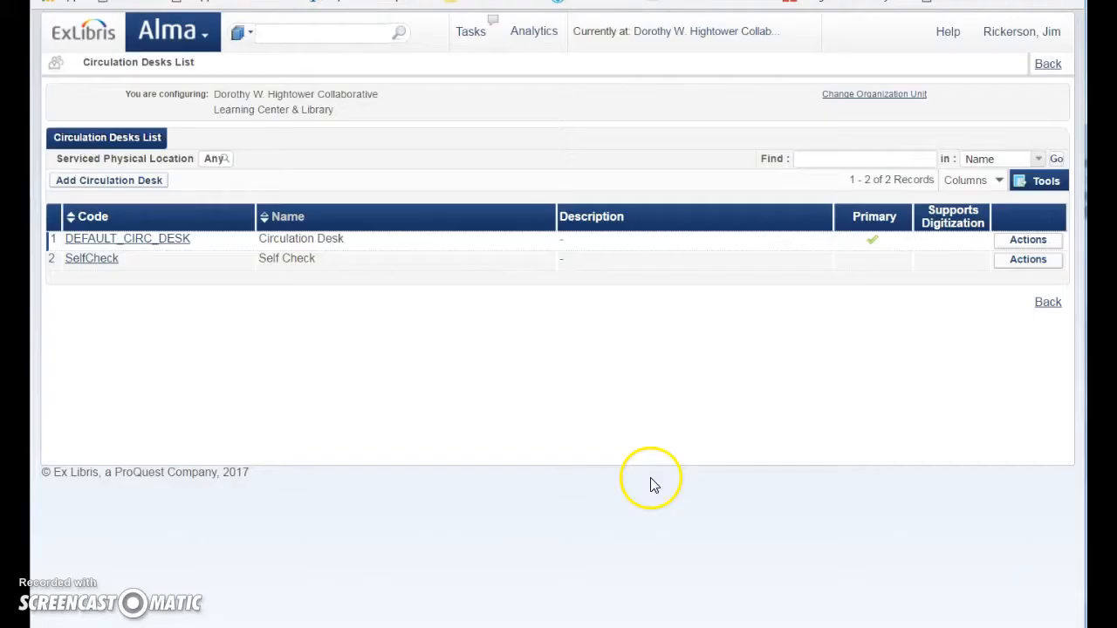
Step: Return to Manage Patron Services, look up the same student patron again and enter the record past the block notice
left_click(209, 33)
left_click(506, 141)
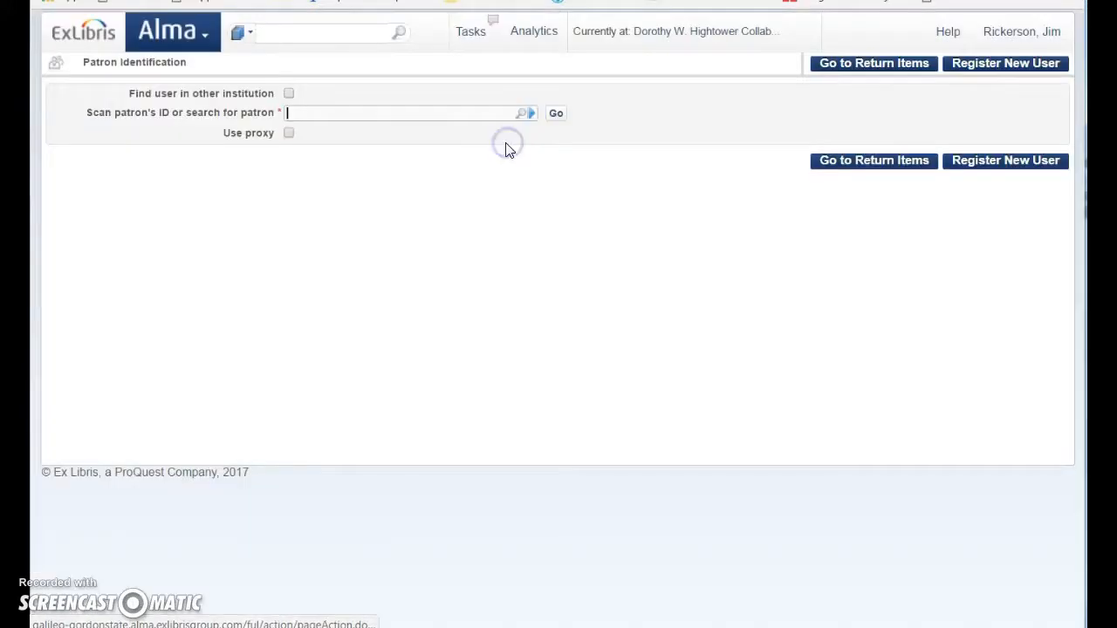
left_click(346, 115)
type("coyote")
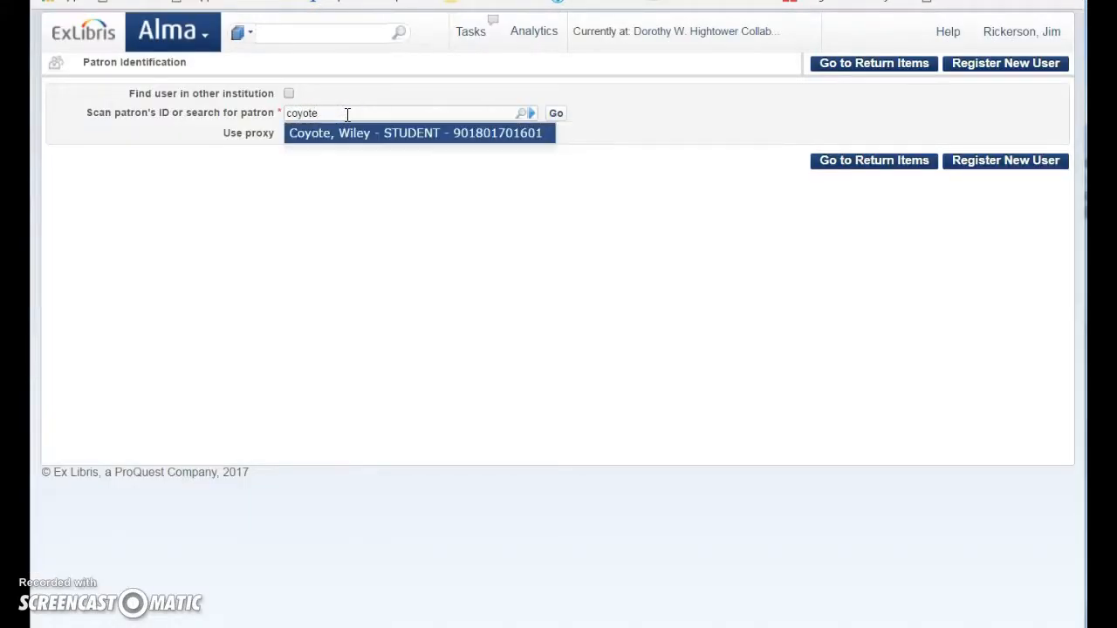
left_click(356, 130)
left_click(549, 122)
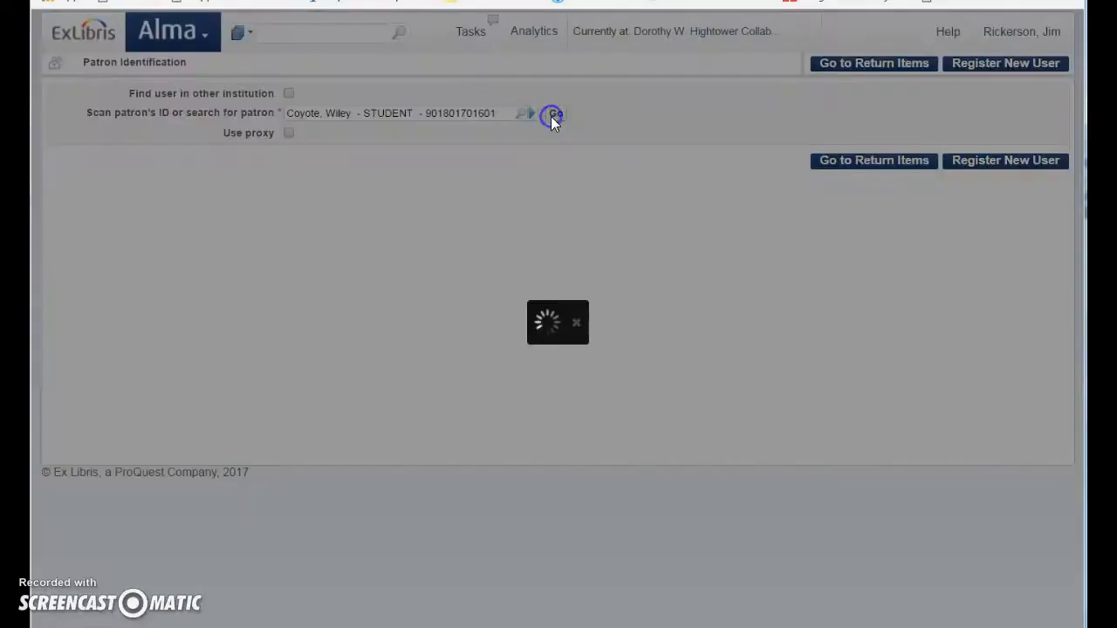
left_click(758, 238)
left_click(815, 237)
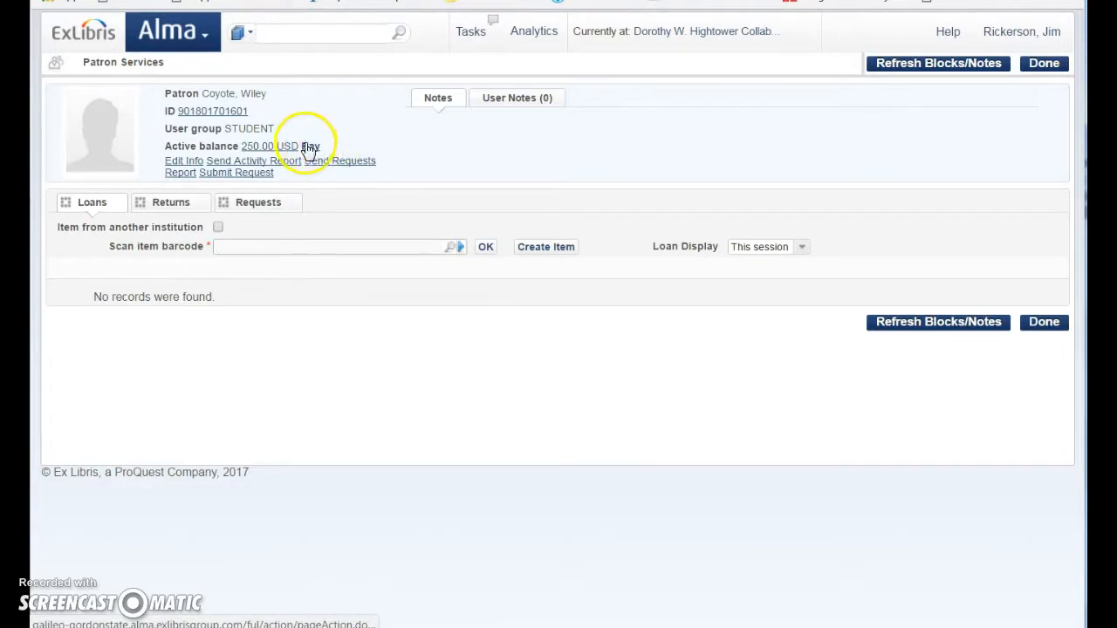
Step: Check the payment methods offered for the patron's fines and review the payment types enabled for the circulation desk
left_click(311, 148)
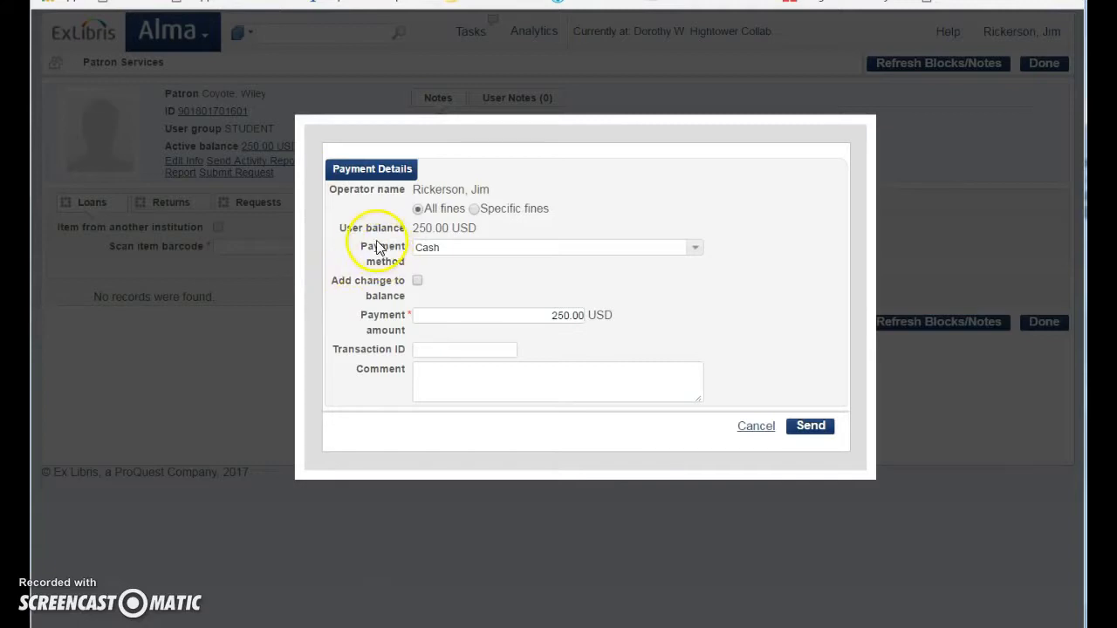
left_click(696, 251)
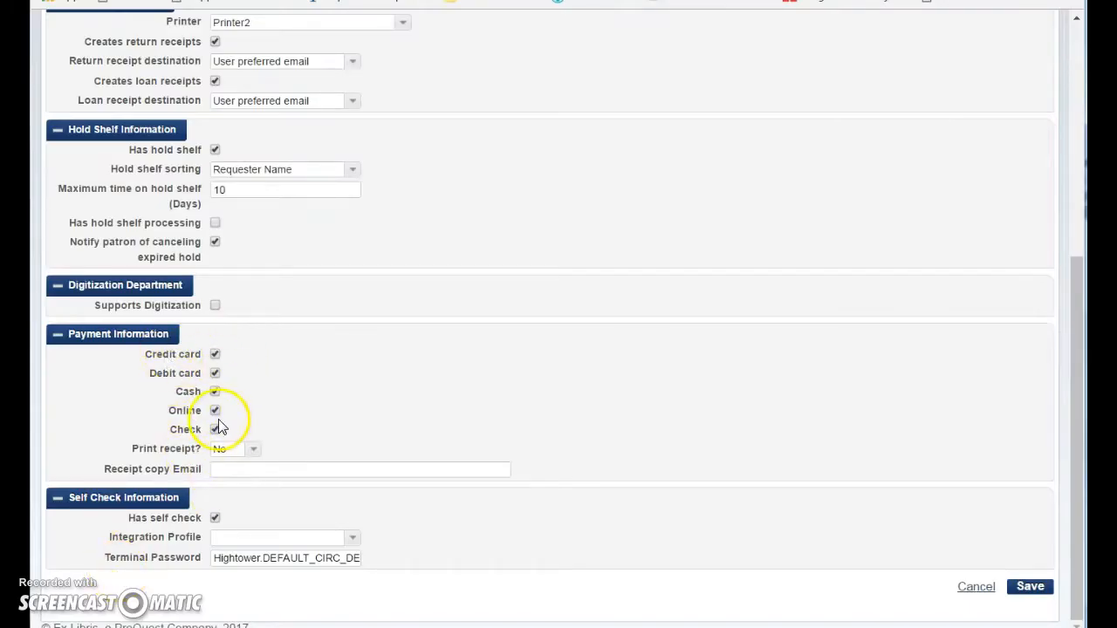
scroll(219, 426, "up", 5)
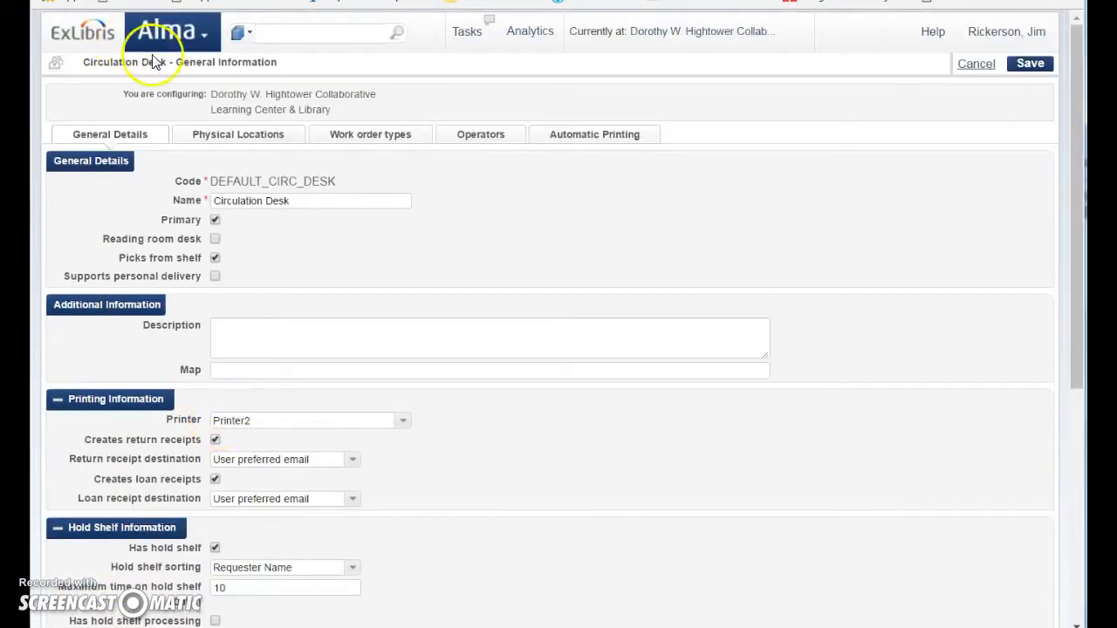
scroll(364, 454, "down", 1)
scroll(364, 455, "down", 5)
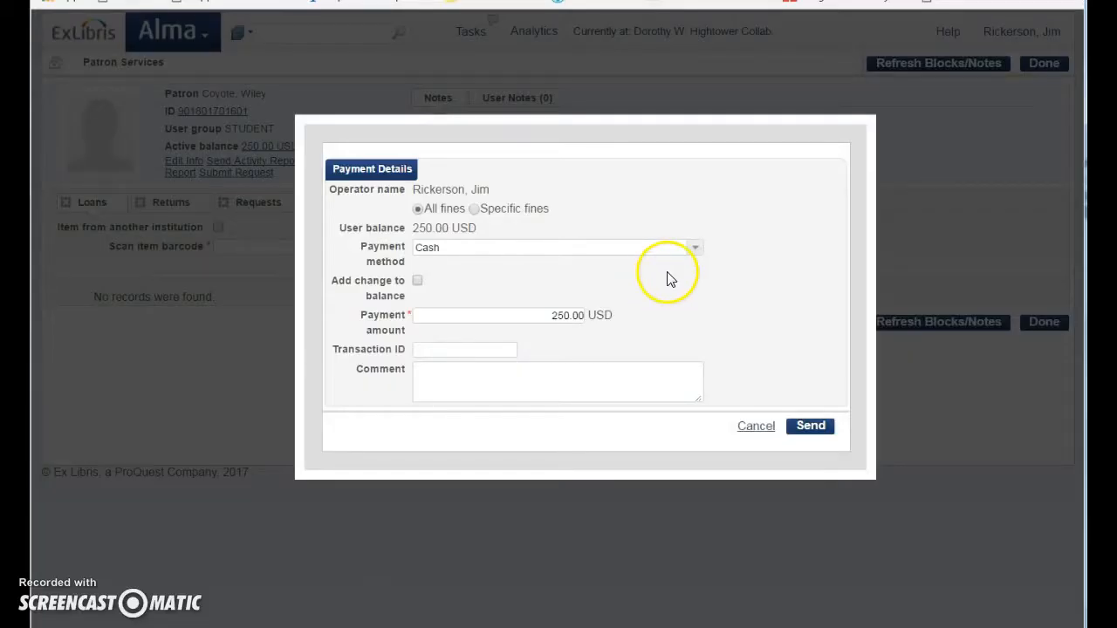
Step: Pay all of the patron's fines, 250.00 USD, with Cash as the payment method, and confirm the payment
left_click(694, 249)
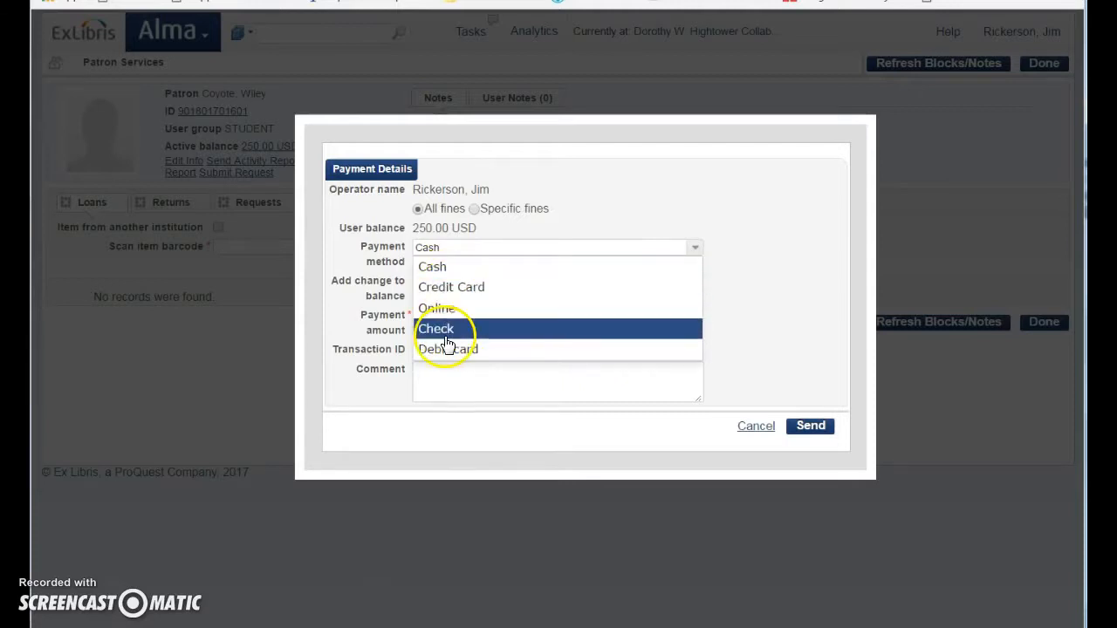
left_click(441, 268)
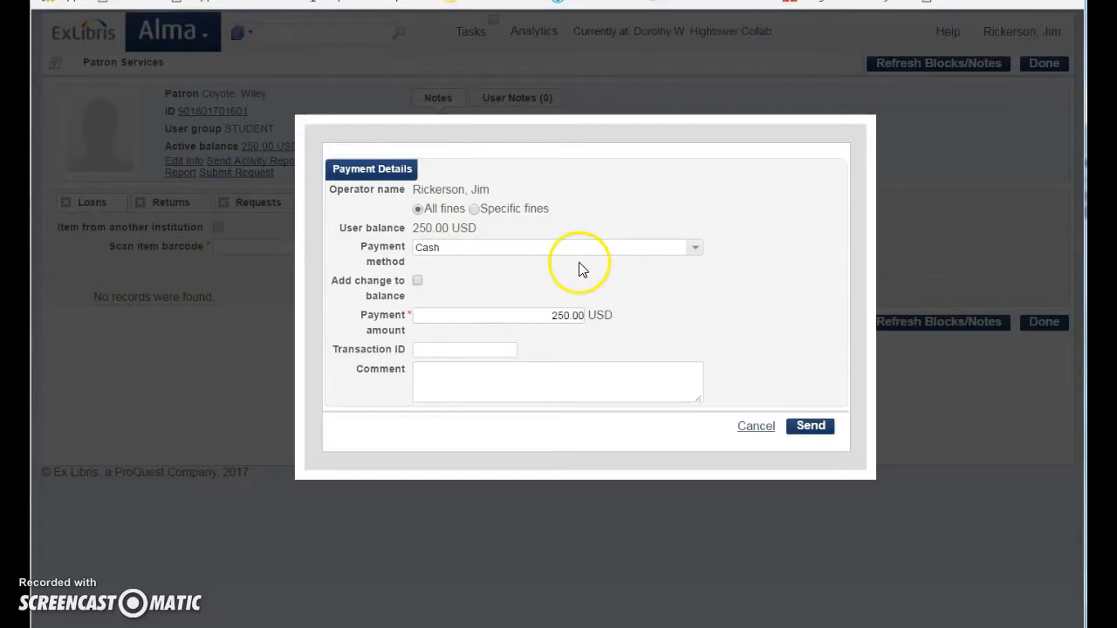
left_click(694, 251)
left_click(451, 269)
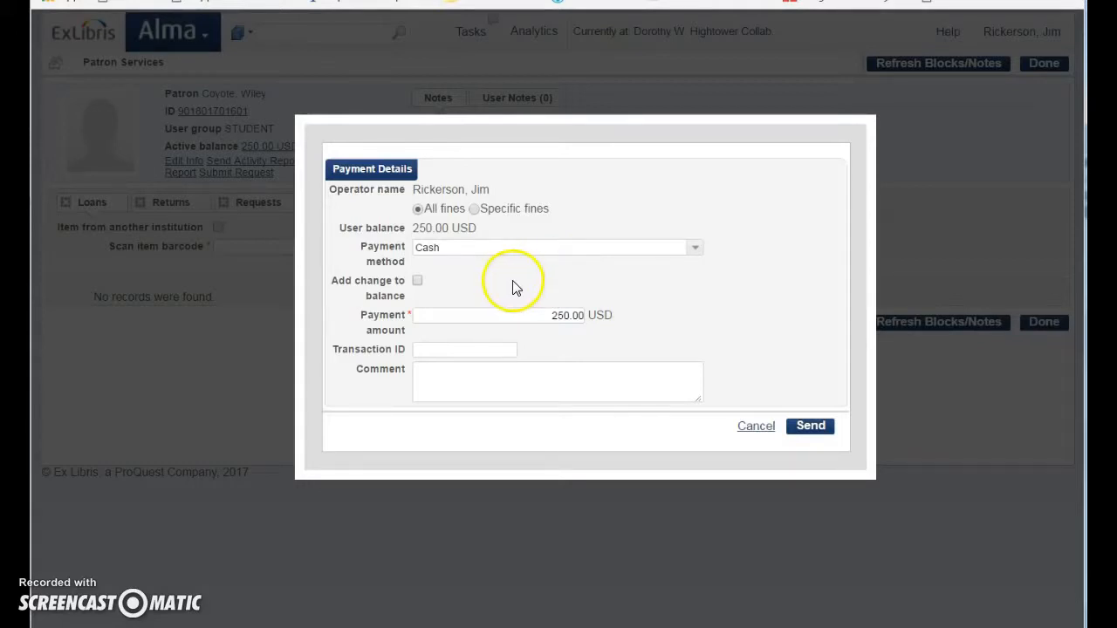
left_click_drag(552, 315, 615, 319)
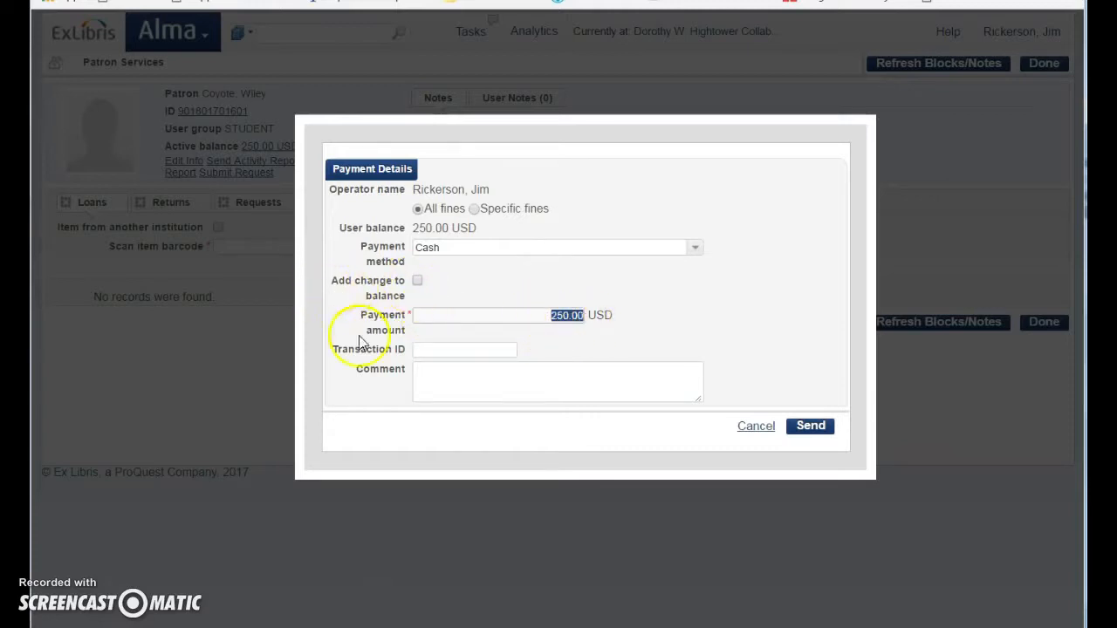
left_click(807, 430)
left_click(417, 251)
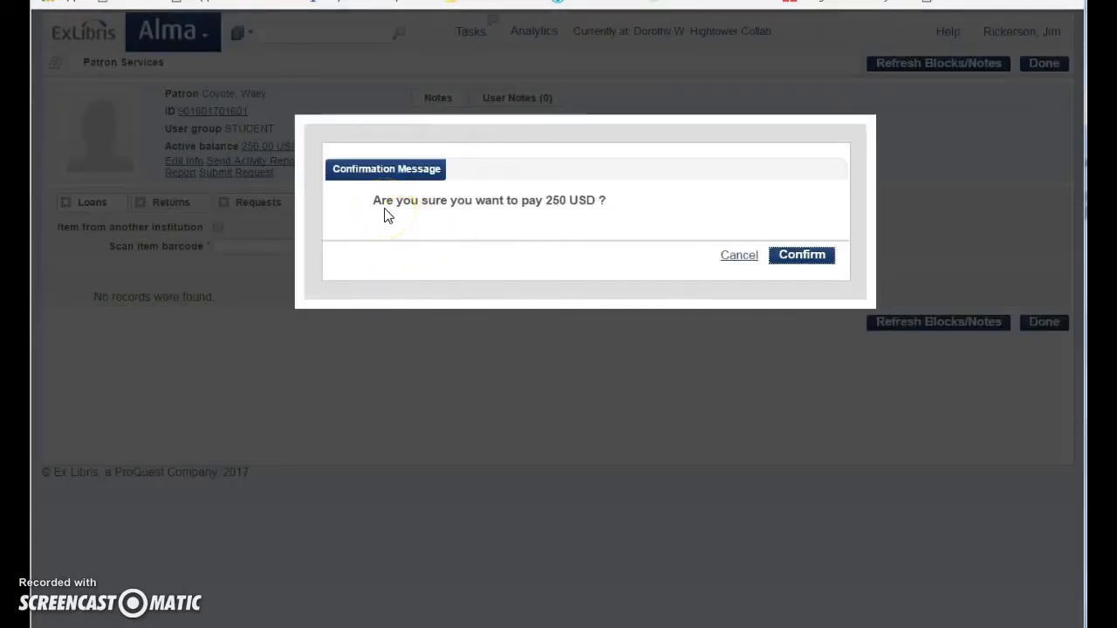
left_click(799, 256)
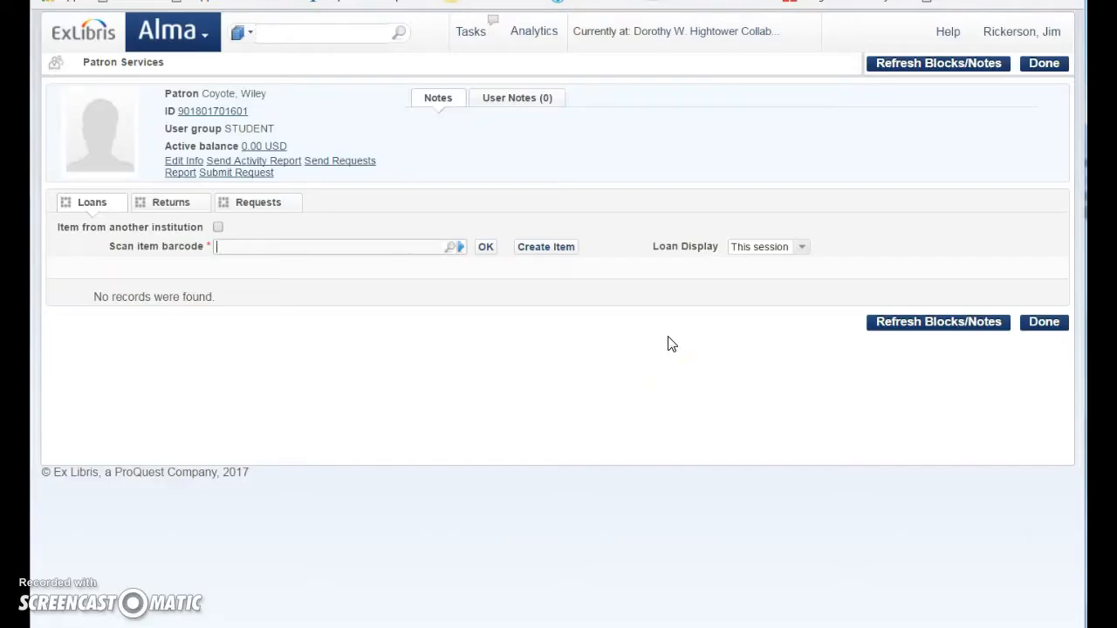
Step: Open the student patron's user details from Patron Services and display the fines and fees on the record
left_click(267, 155)
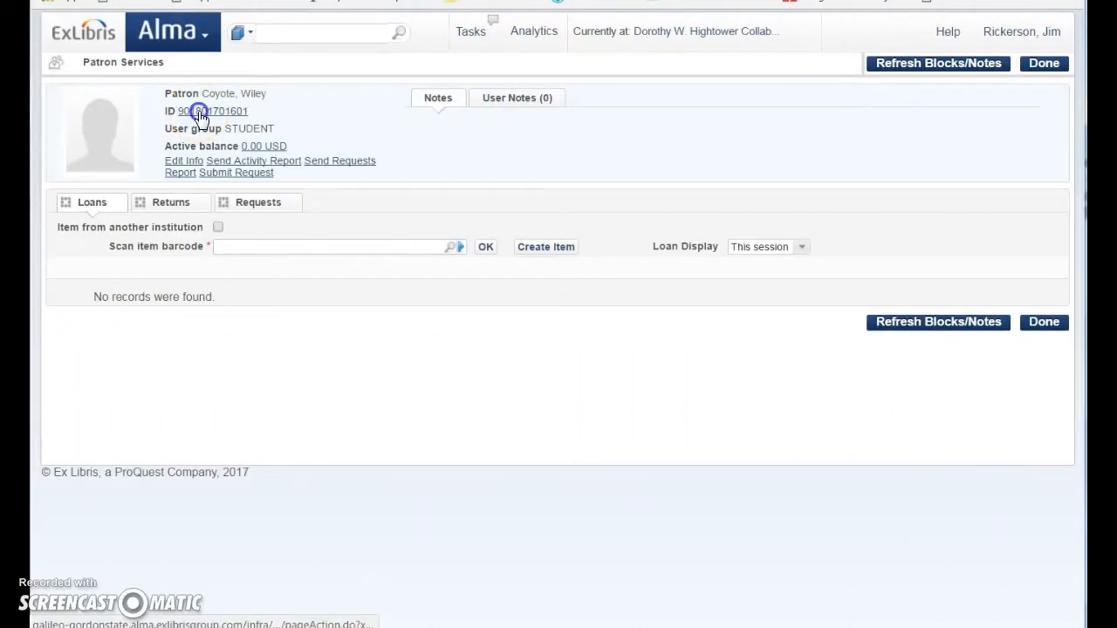
left_click(200, 114)
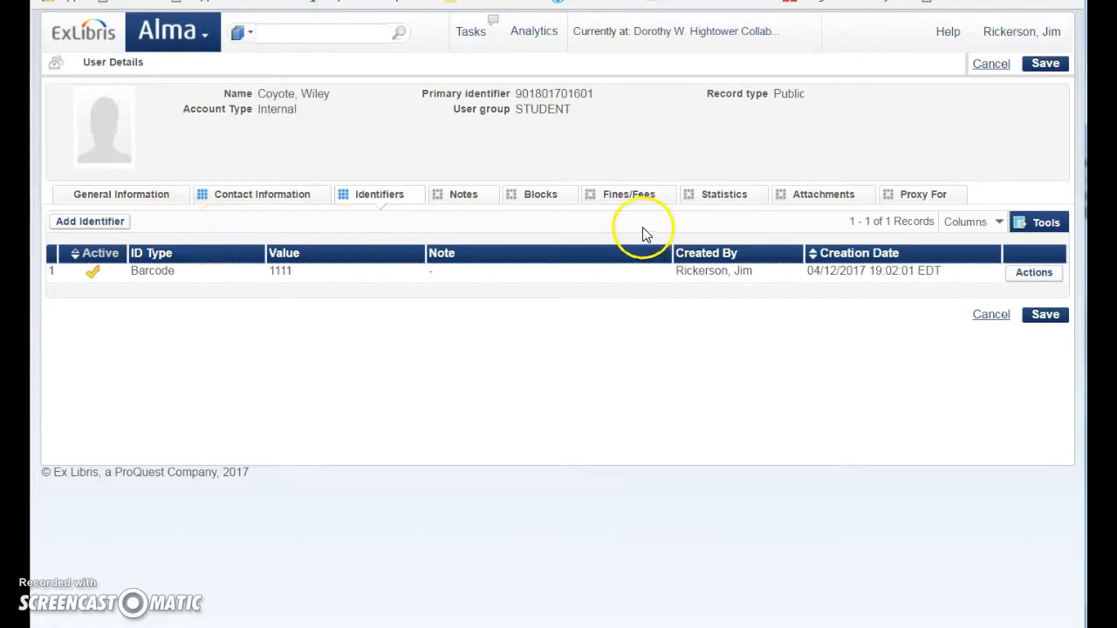
left_click(639, 203)
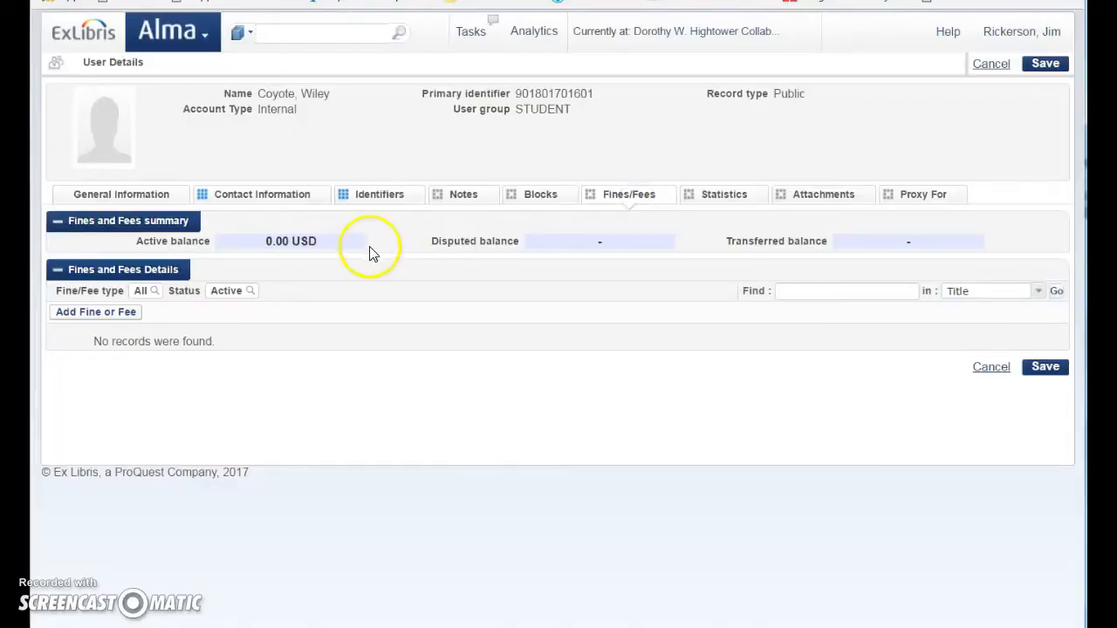
left_click(96, 314)
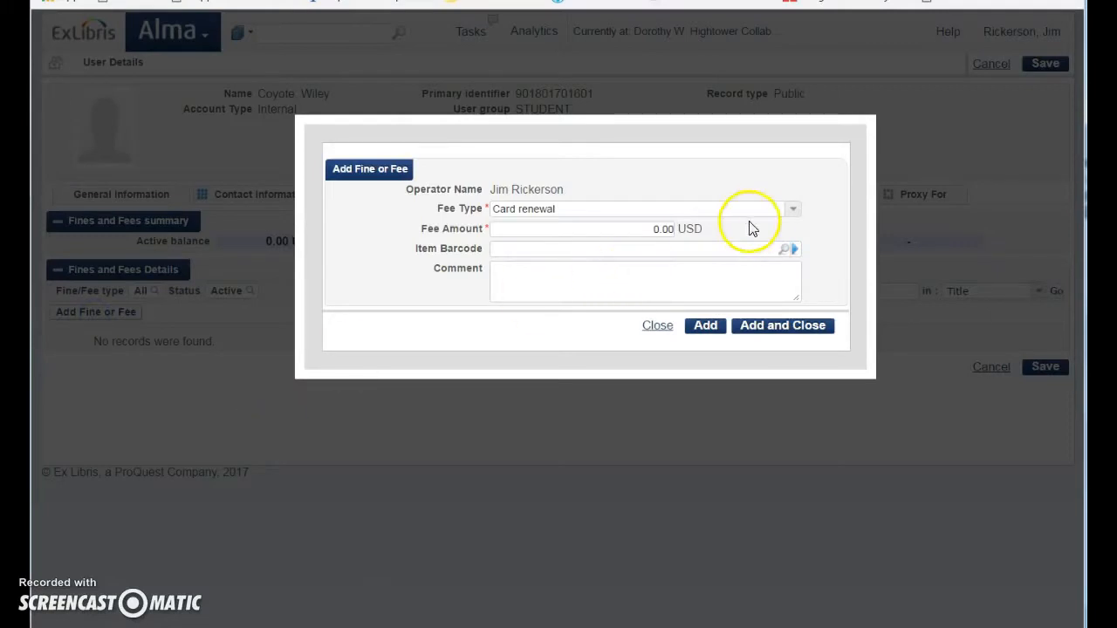
left_click(790, 212)
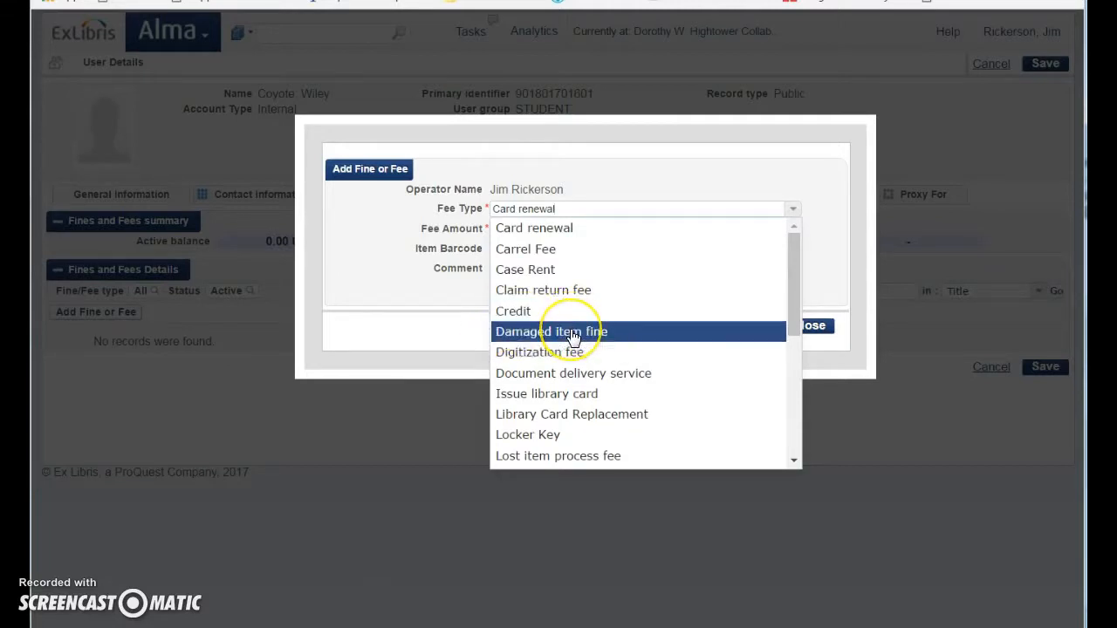
left_click(615, 461)
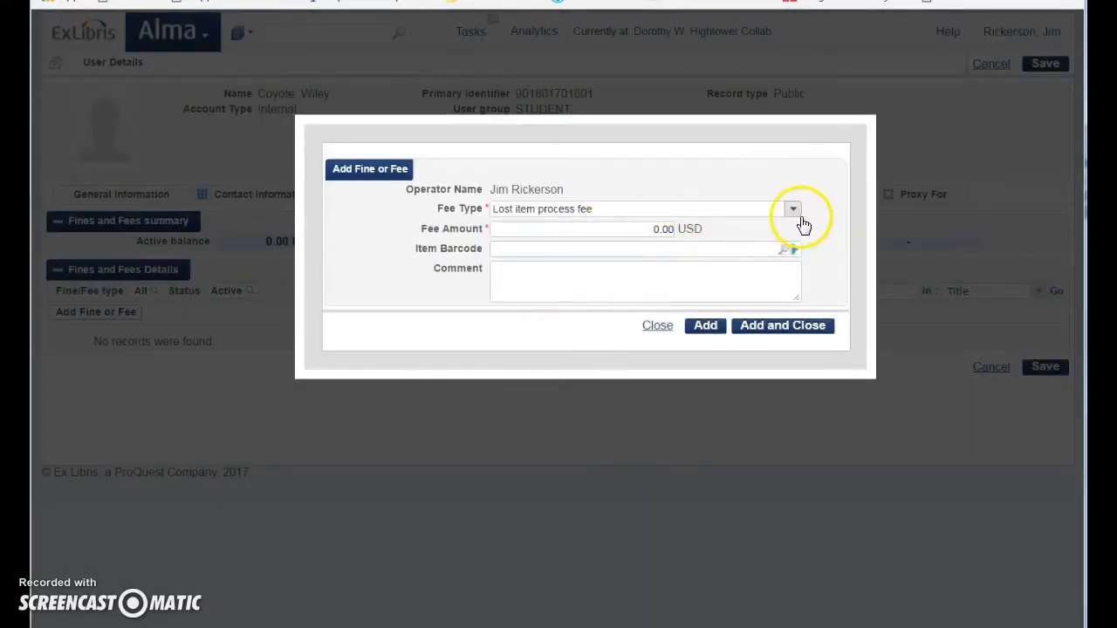
left_click(652, 229)
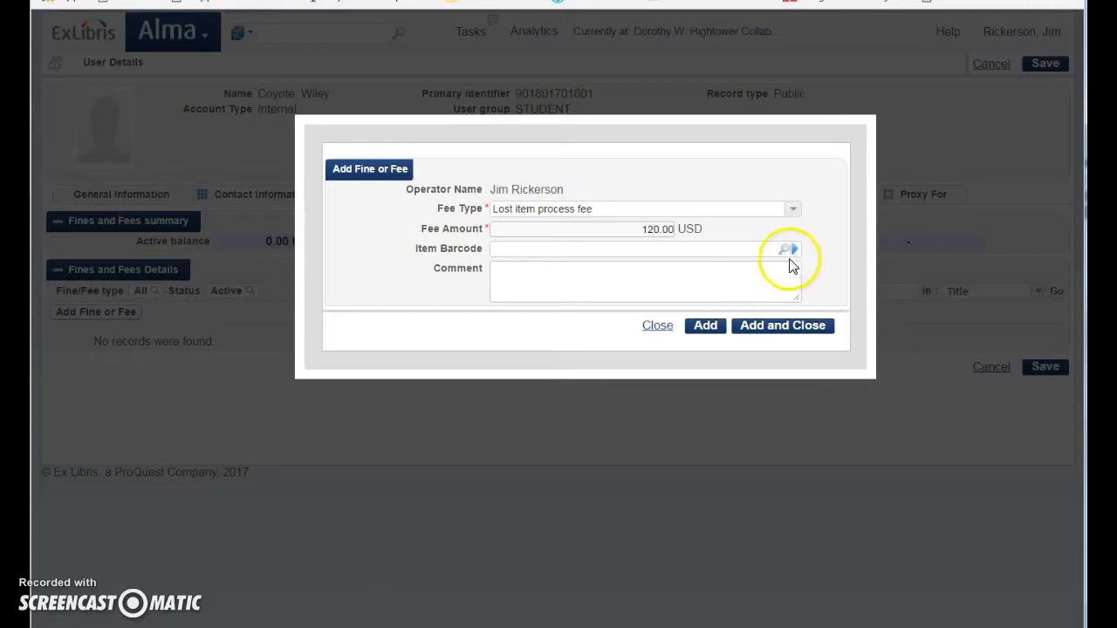
left_click(695, 251)
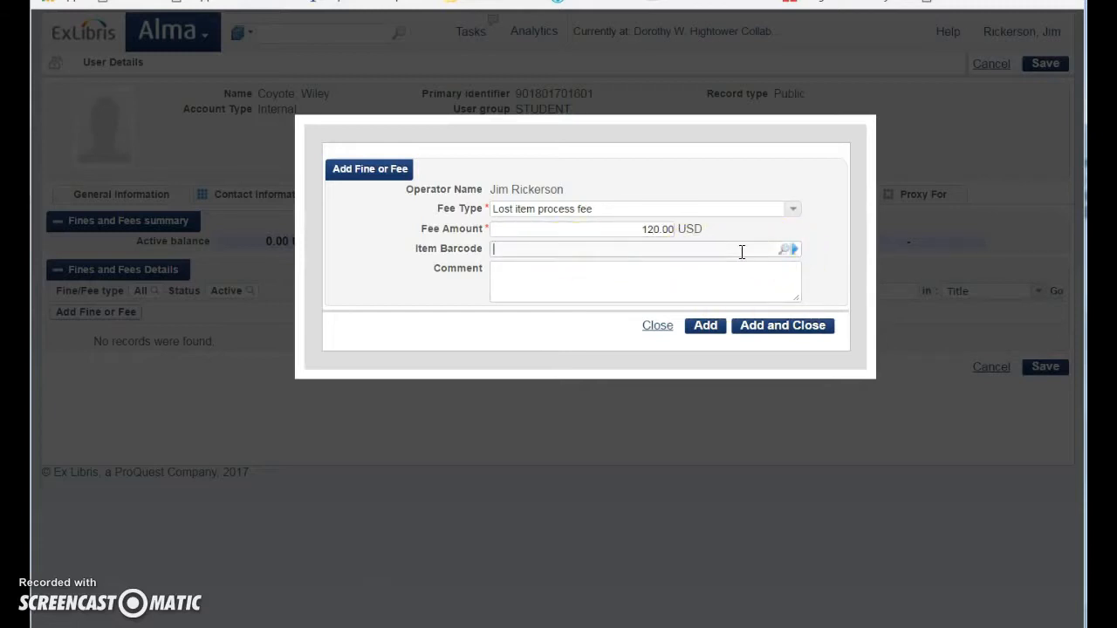
type("30445001014605")
key("Return")
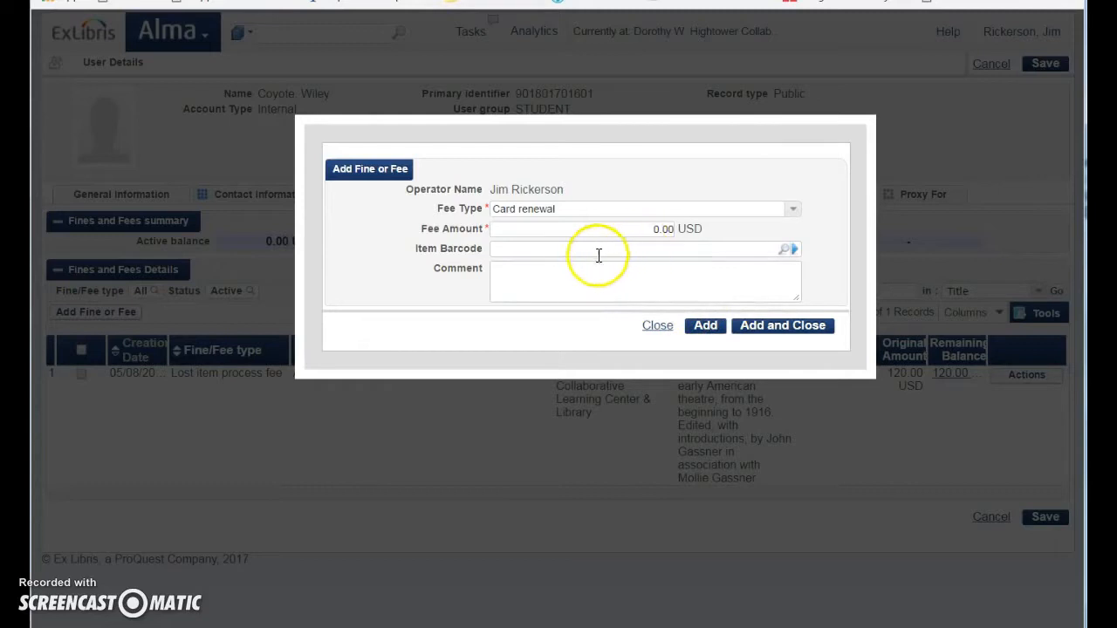
Step: Add a Lost item replacement fee of 120.00 USD without an item barcode and close the fee form
left_click(794, 213)
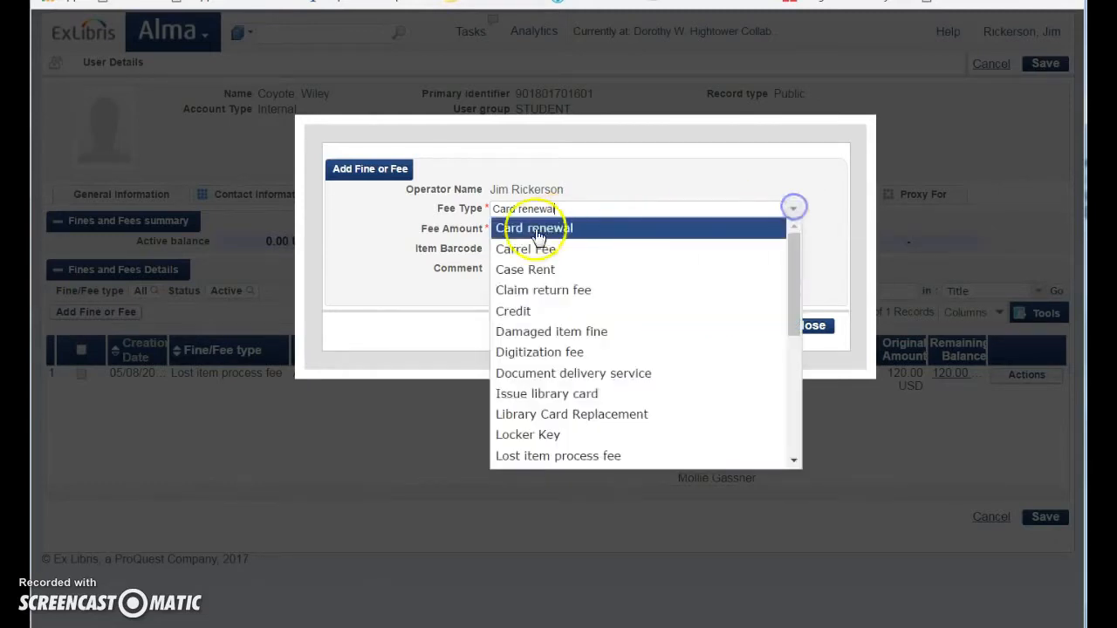
scroll(572, 467, "down", 1)
left_click(573, 460)
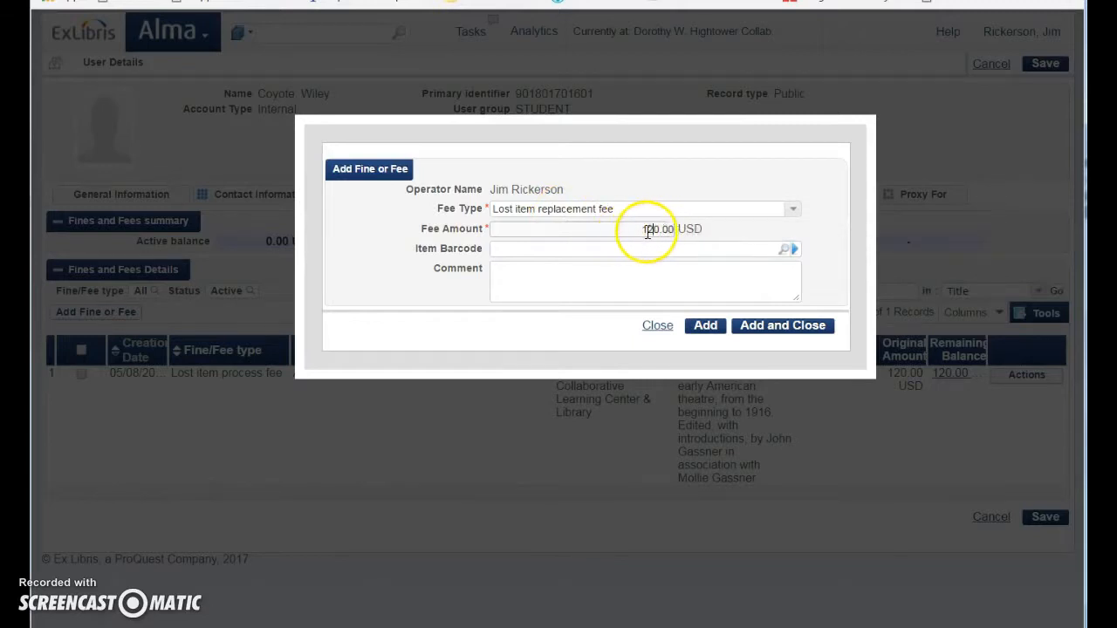
left_click(757, 326)
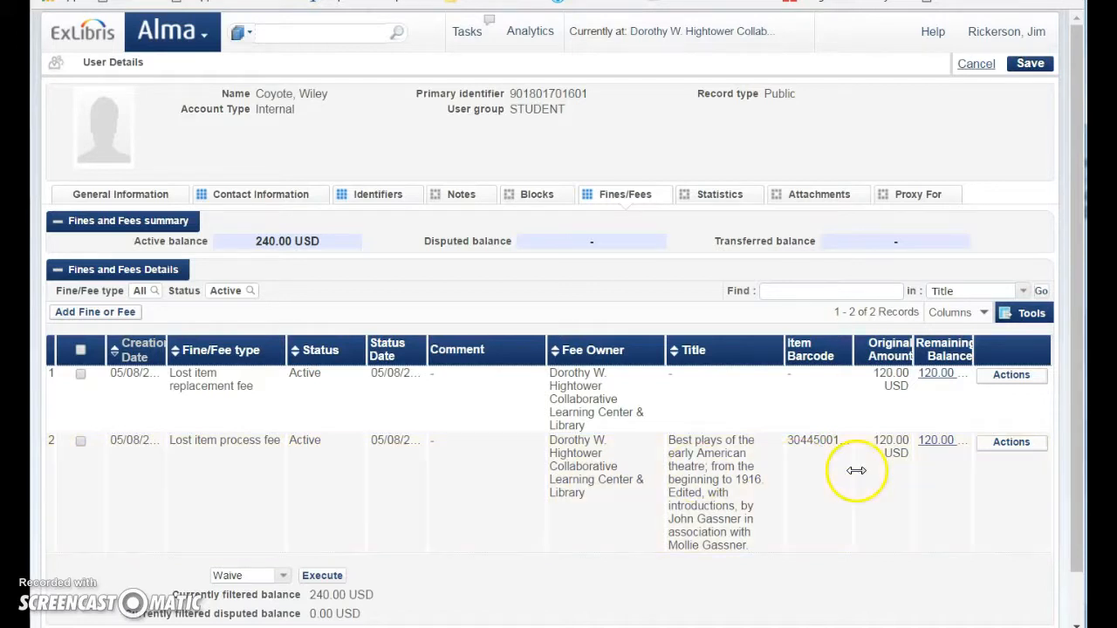
Step: Waive the lost item replacement fee on the patron's record and confirm the waiver
left_click(1012, 375)
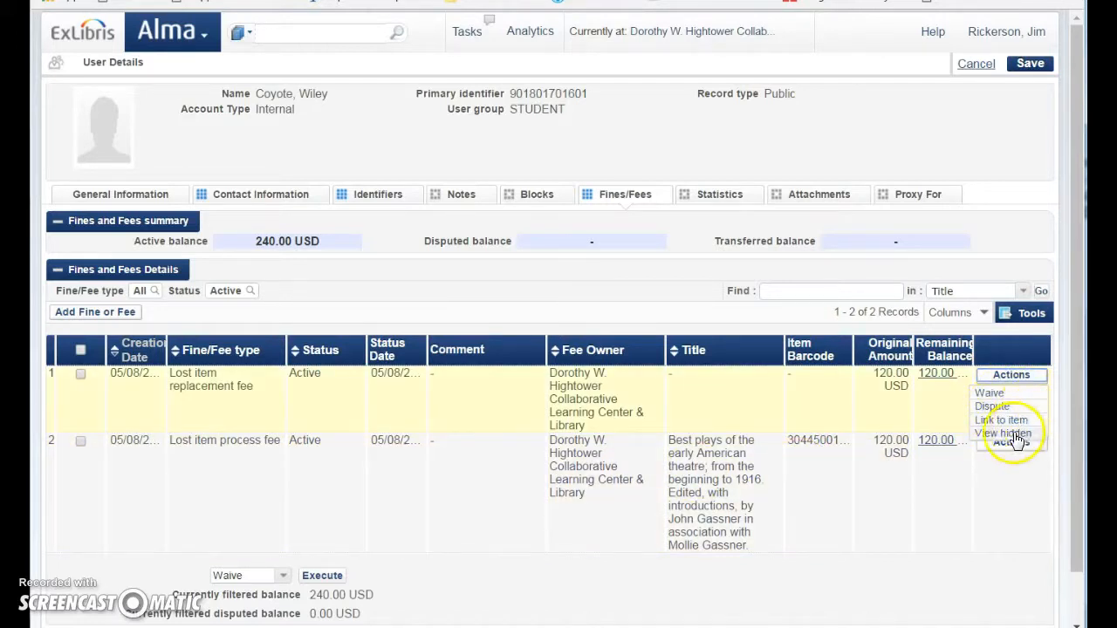
left_click(992, 393)
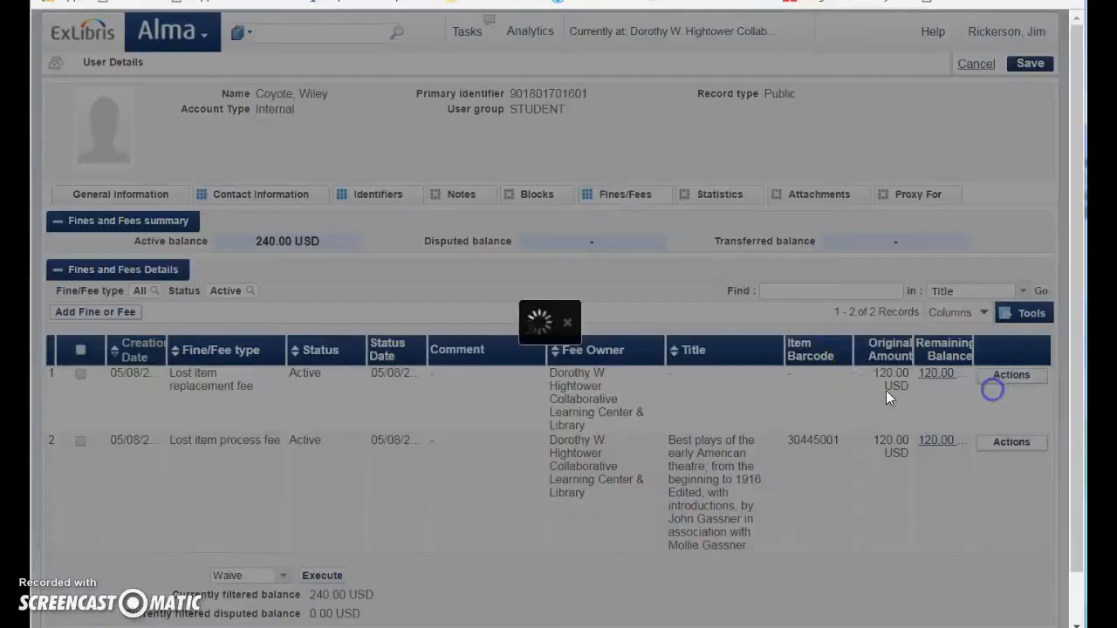
left_click(1038, 248)
left_click(815, 260)
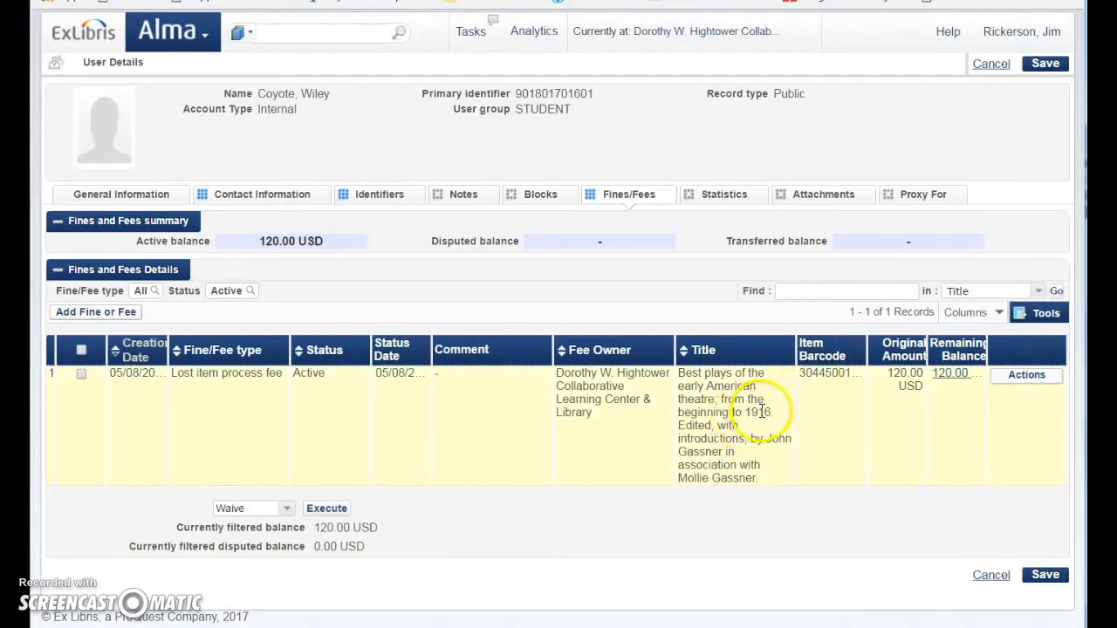
Step: Widen the Item Barcode column and review the actions available for the lost item process fee
left_click_drag(796, 350, 769, 353)
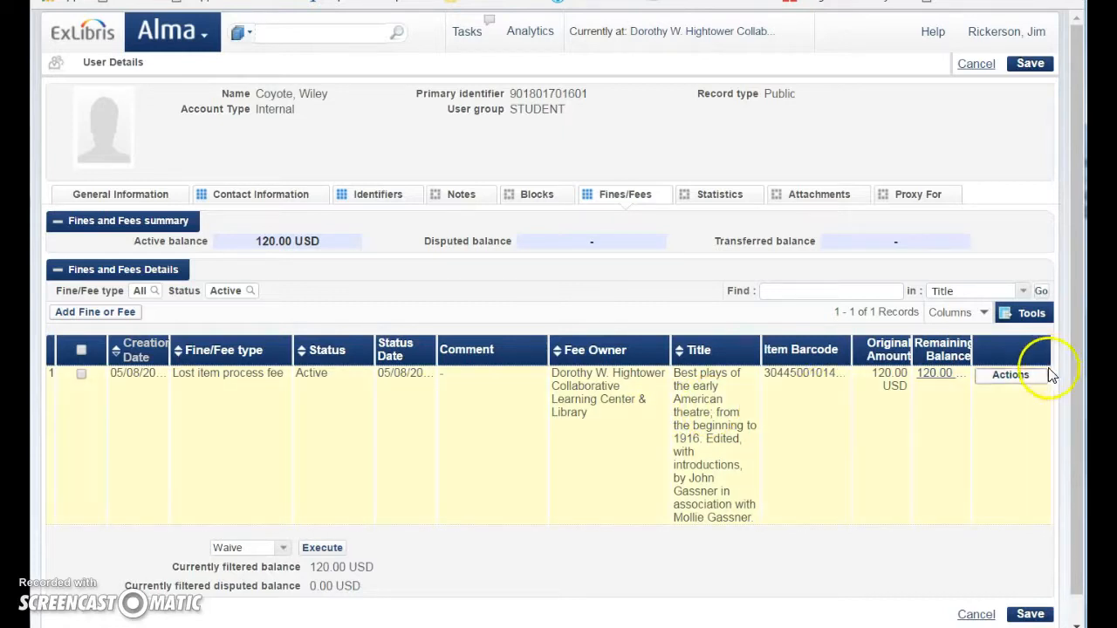
left_click(1013, 376)
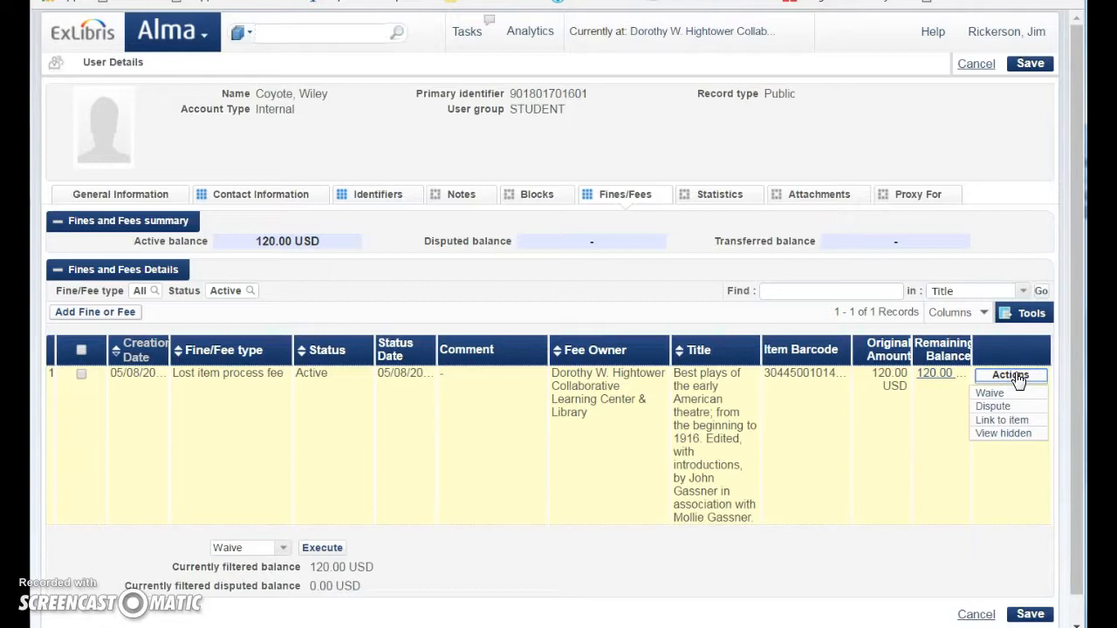
left_click(991, 395)
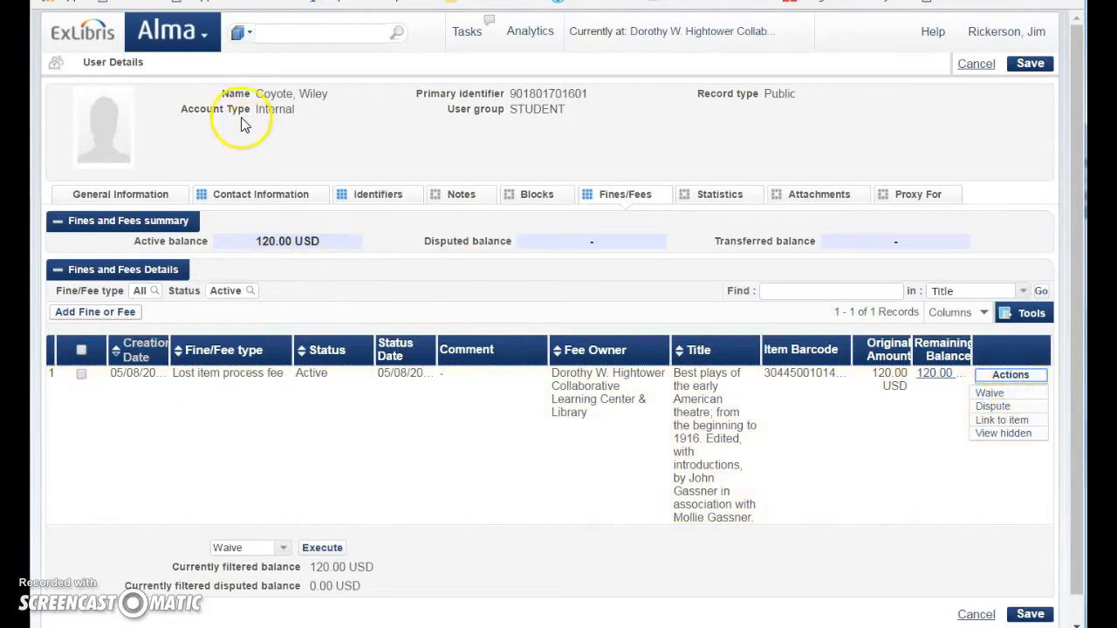
Step: Return to Manage Patron Services, look up the student patron by name and enter the patron's record
left_click(203, 33)
left_click(515, 140)
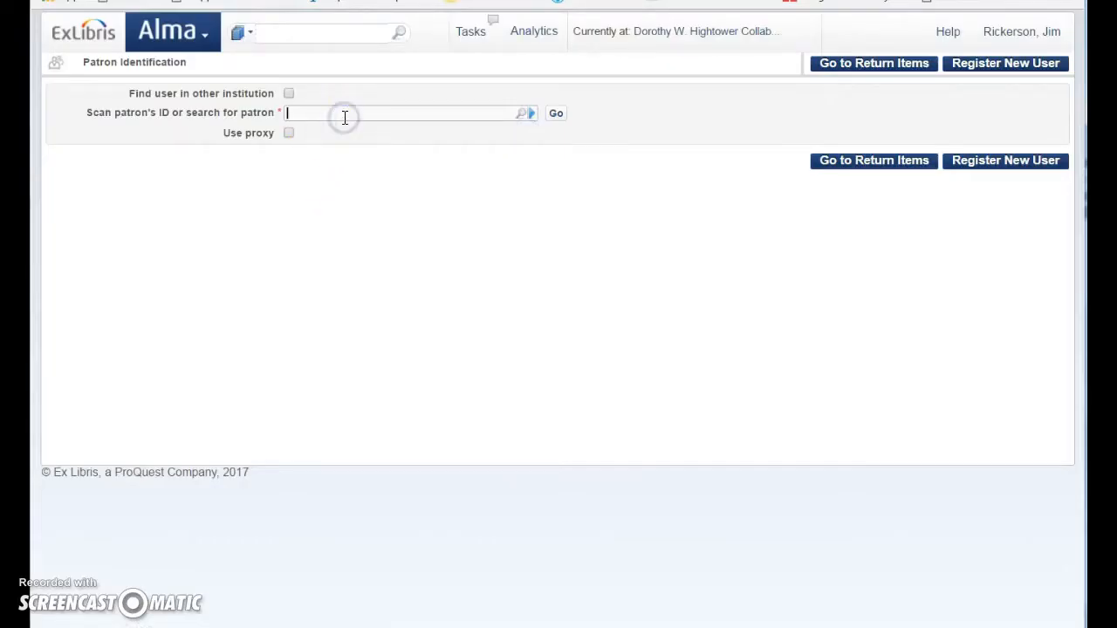
left_click(345, 117)
type("coyote, wiley")
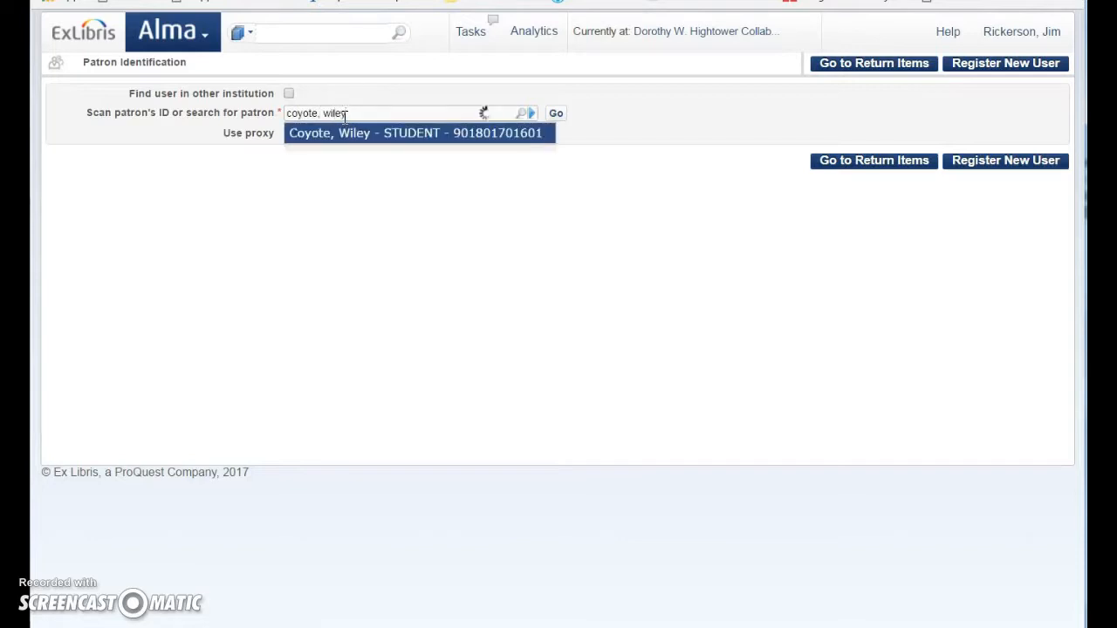
left_click(339, 135)
left_click(555, 115)
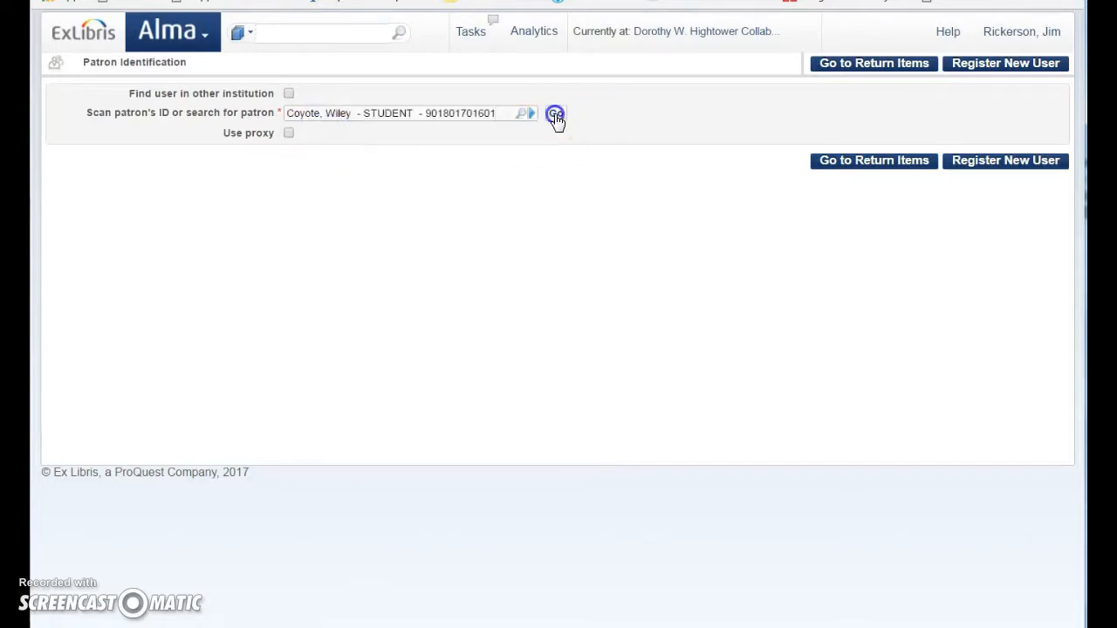
left_click(818, 238)
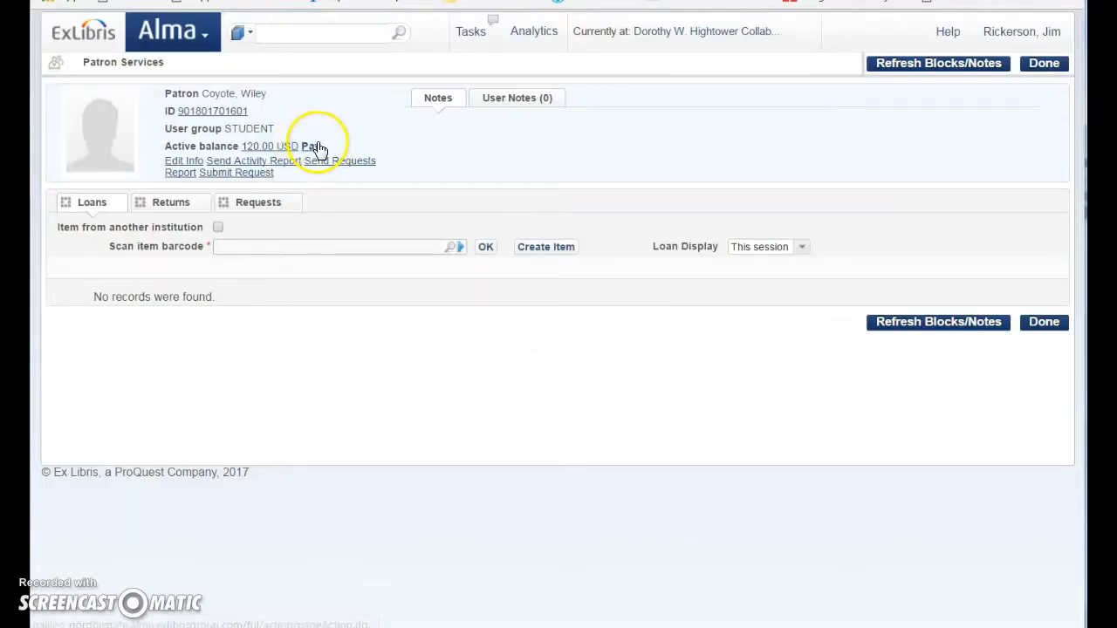
Step: Review the payment form for the patron's fines without paying, and examine the fee details behind the active balance
left_click(311, 145)
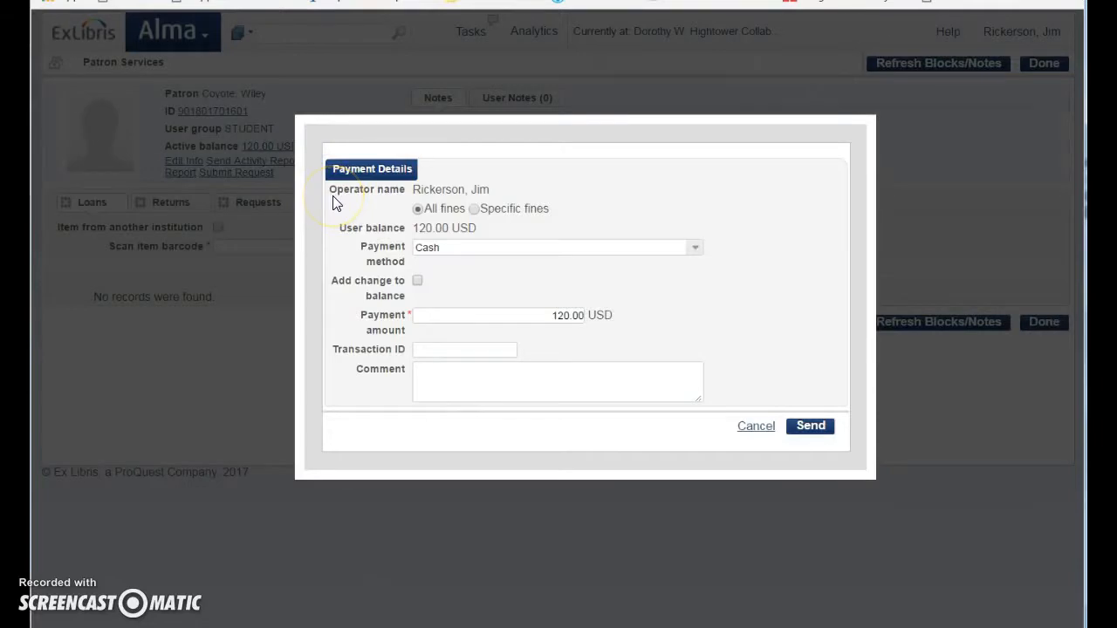
left_click(757, 426)
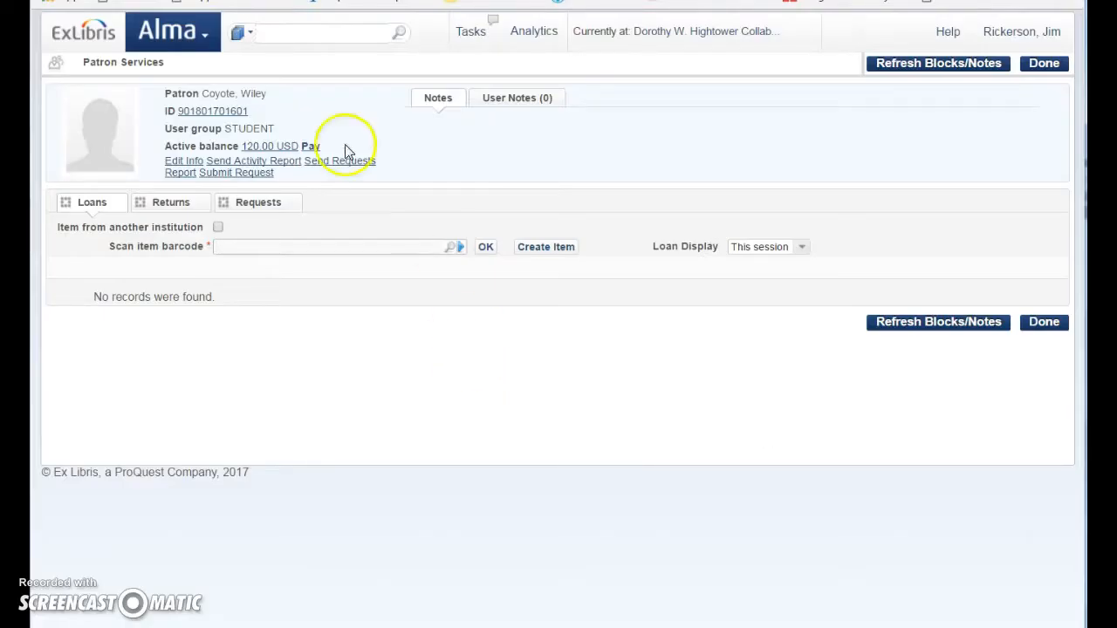
left_click(255, 148)
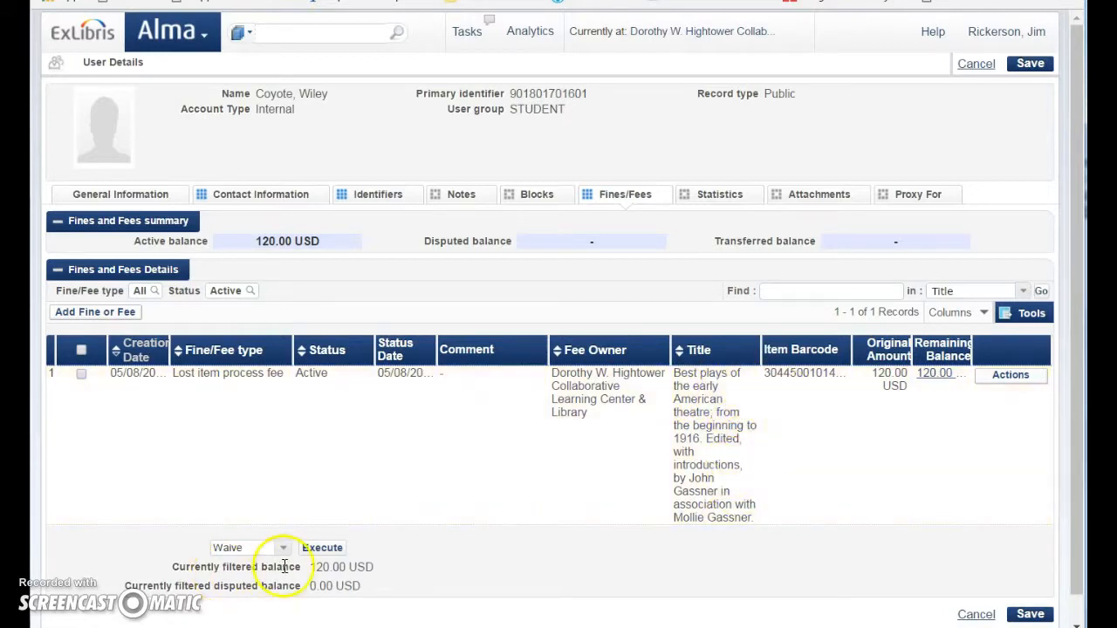
left_click_drag(297, 566, 414, 569)
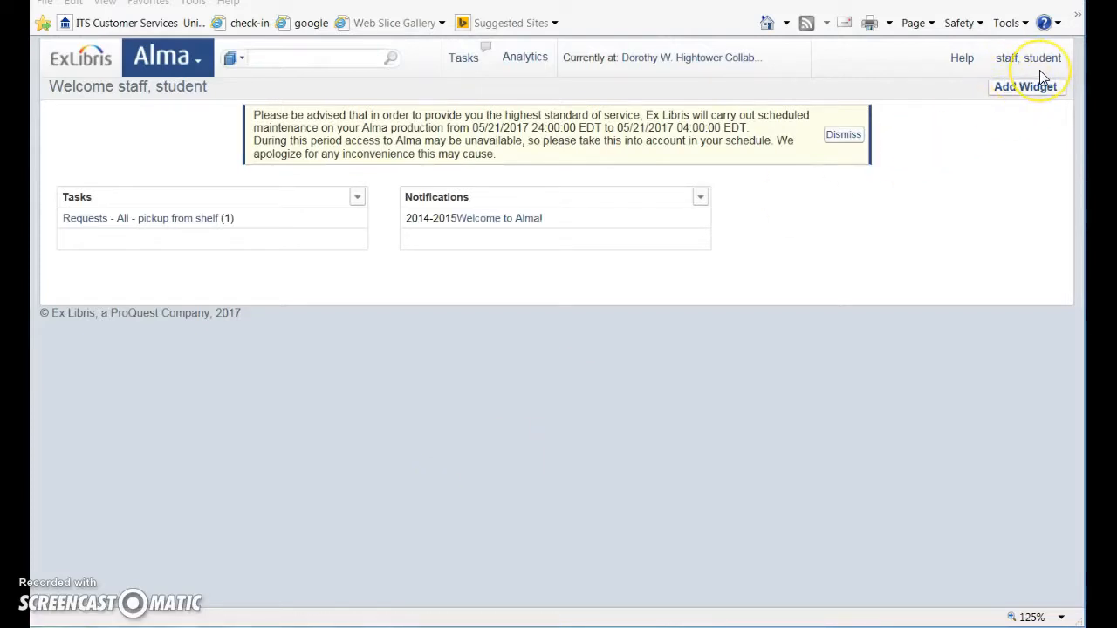
Step: In the student staff account's Alma session, go to Manage Patron Services and open the same student patron's record
left_click(183, 58)
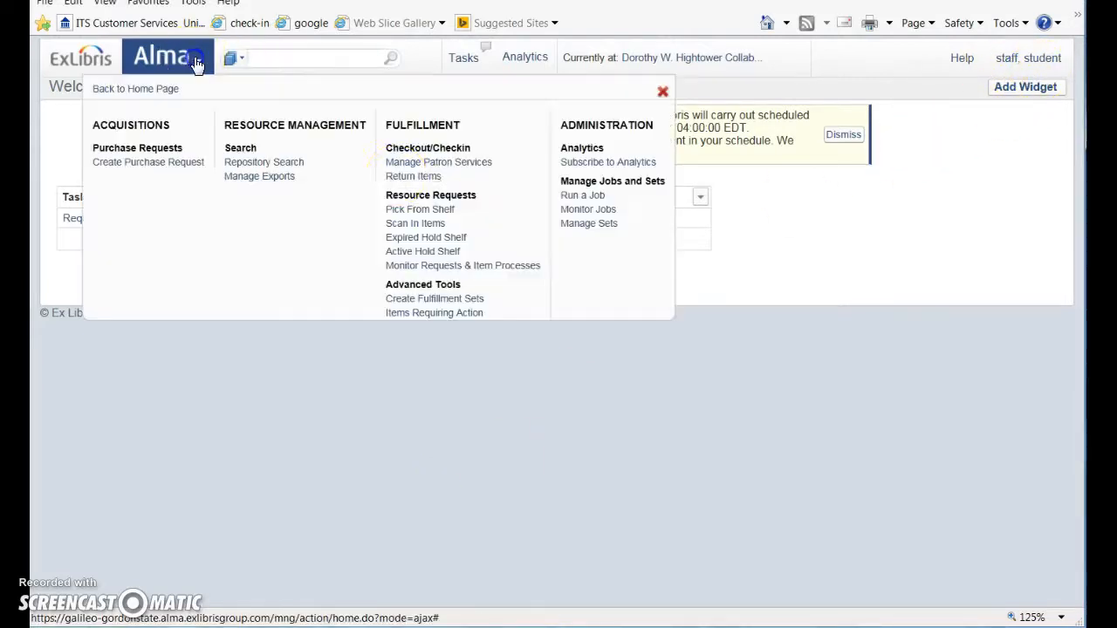
left_click(430, 164)
left_click(353, 136)
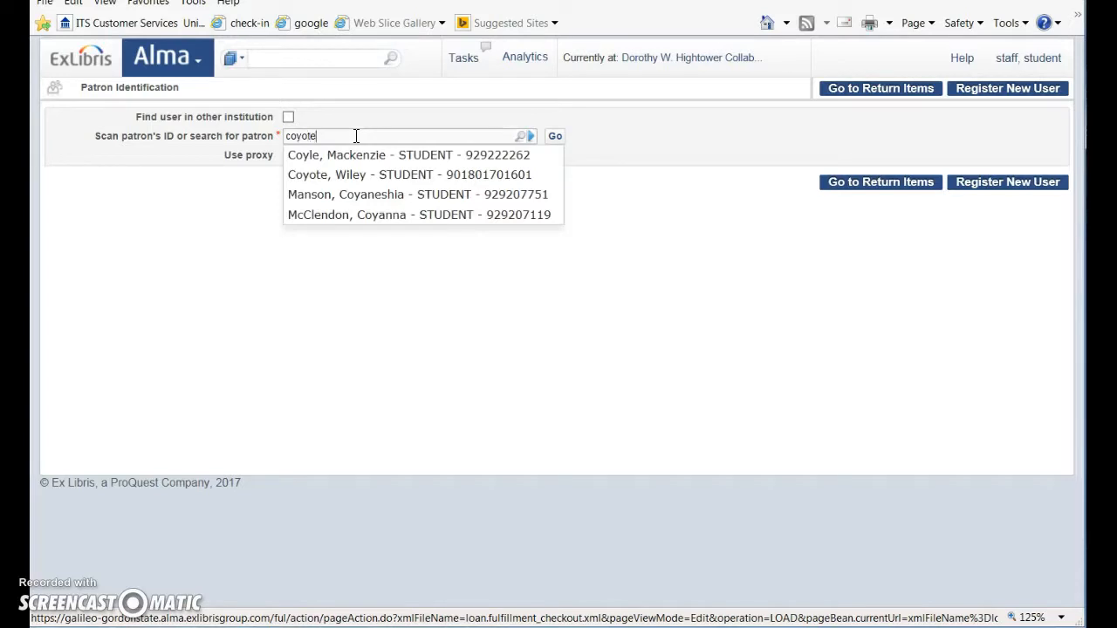
type("coyote")
left_click(361, 155)
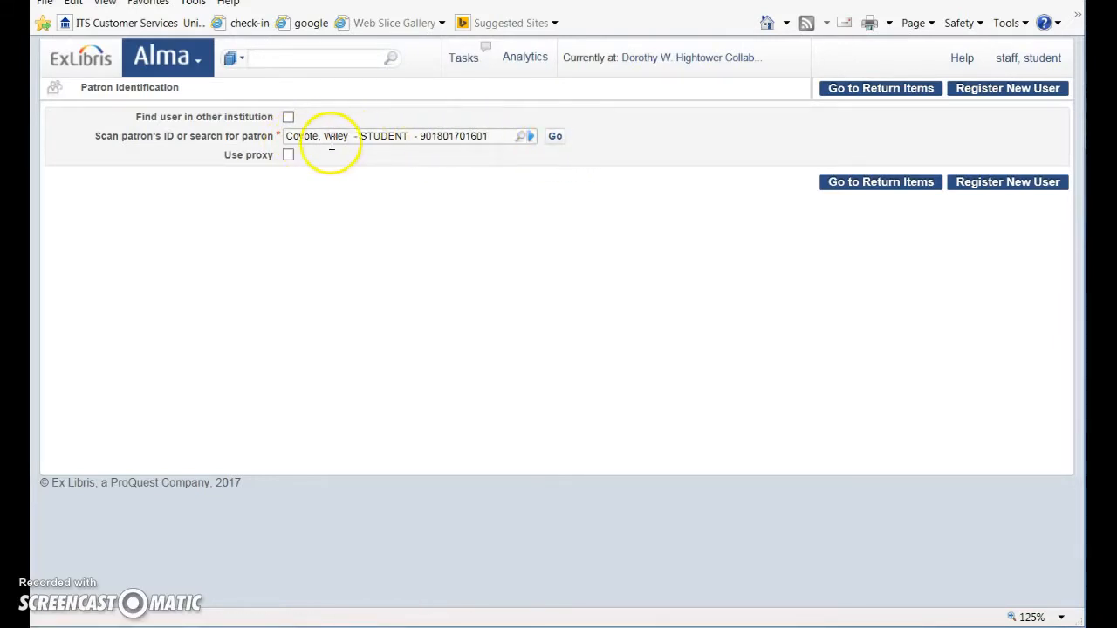
left_click(556, 140)
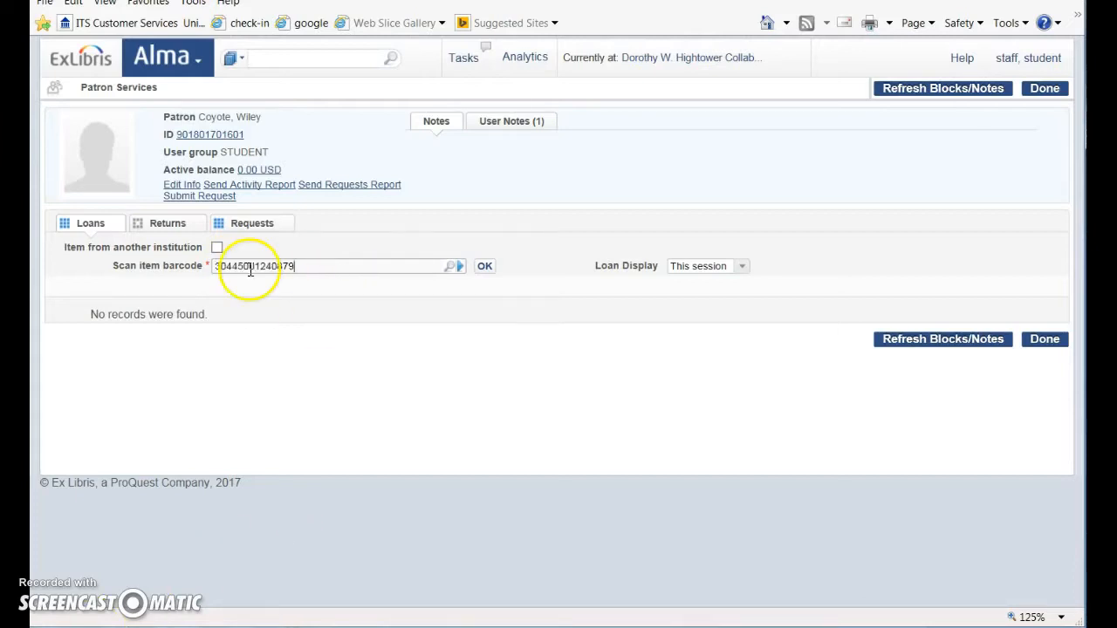
left_click(485, 266)
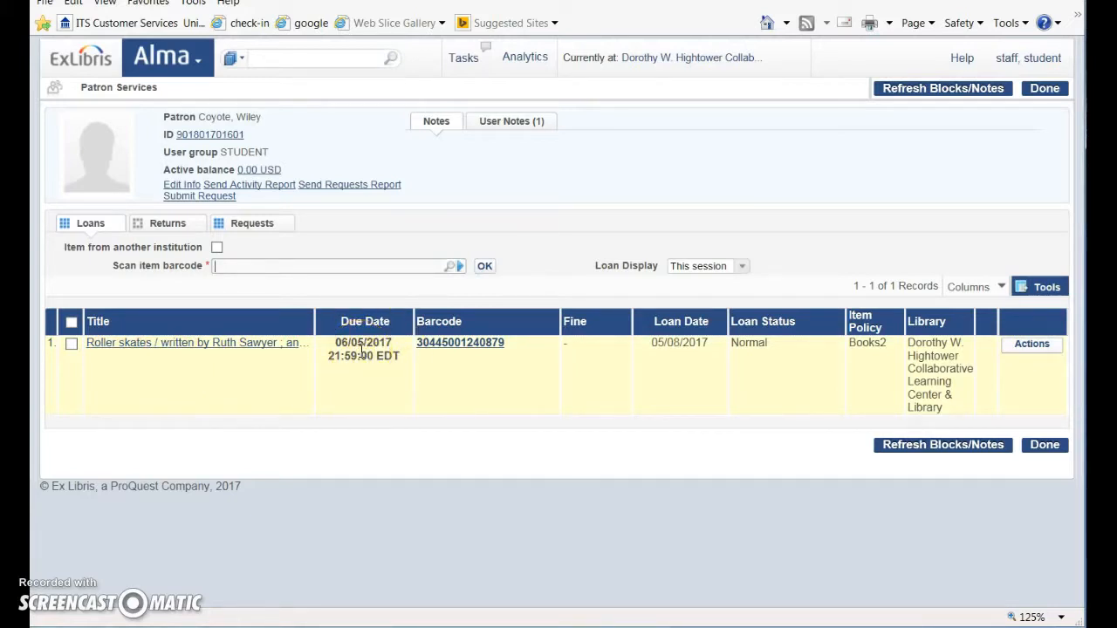
left_click(687, 370)
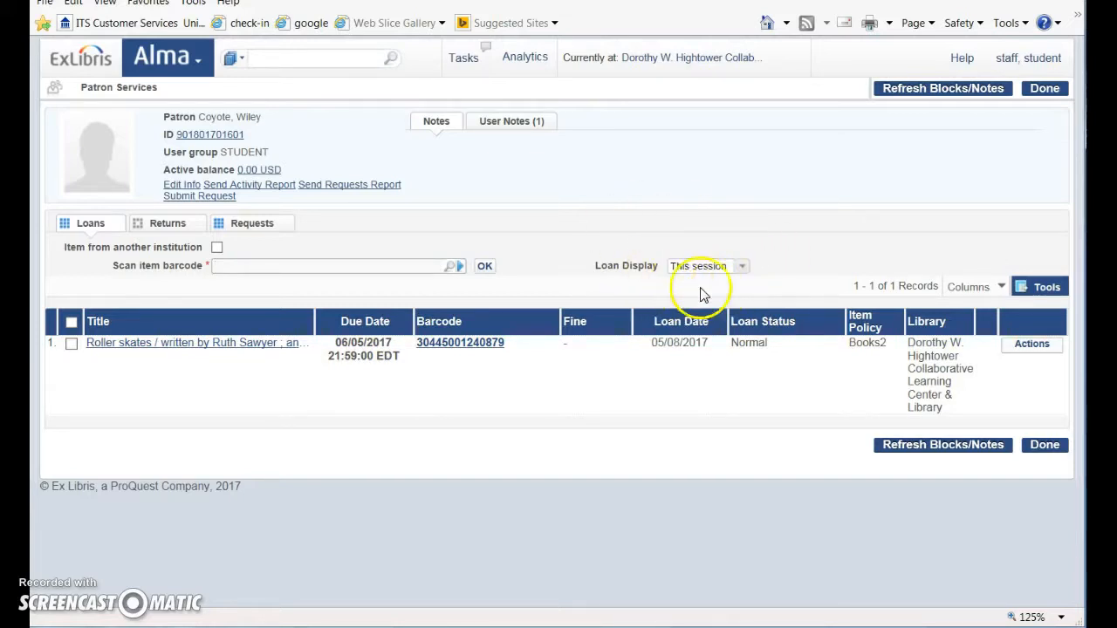
left_click(743, 268)
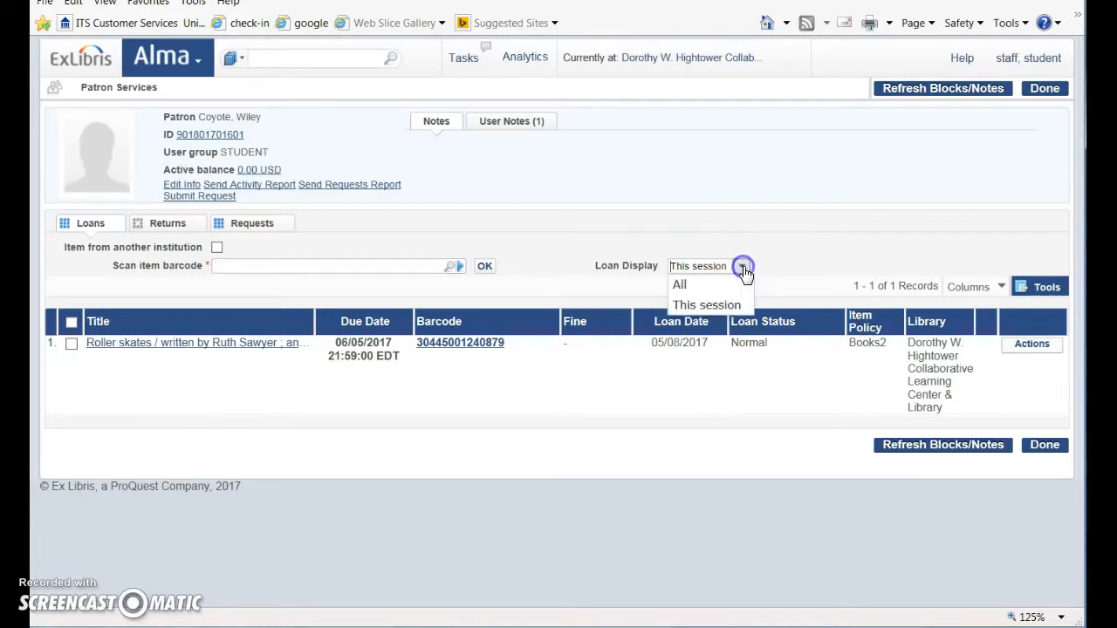
left_click(686, 288)
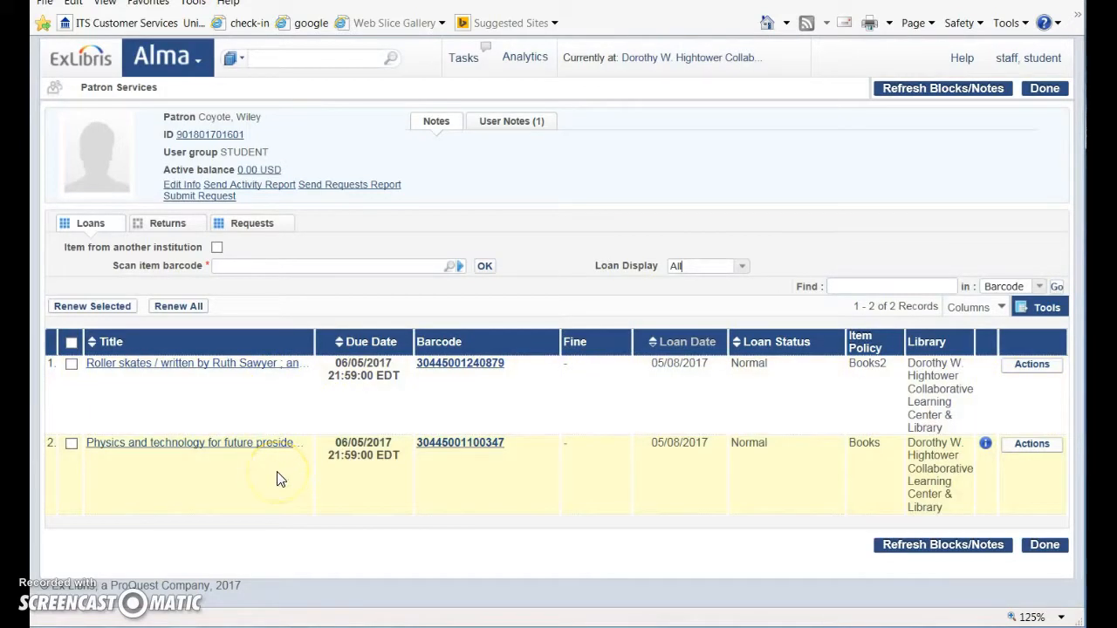
Step: Submit another item barcode for loan to the same patron
left_click(280, 266)
left_click(484, 266)
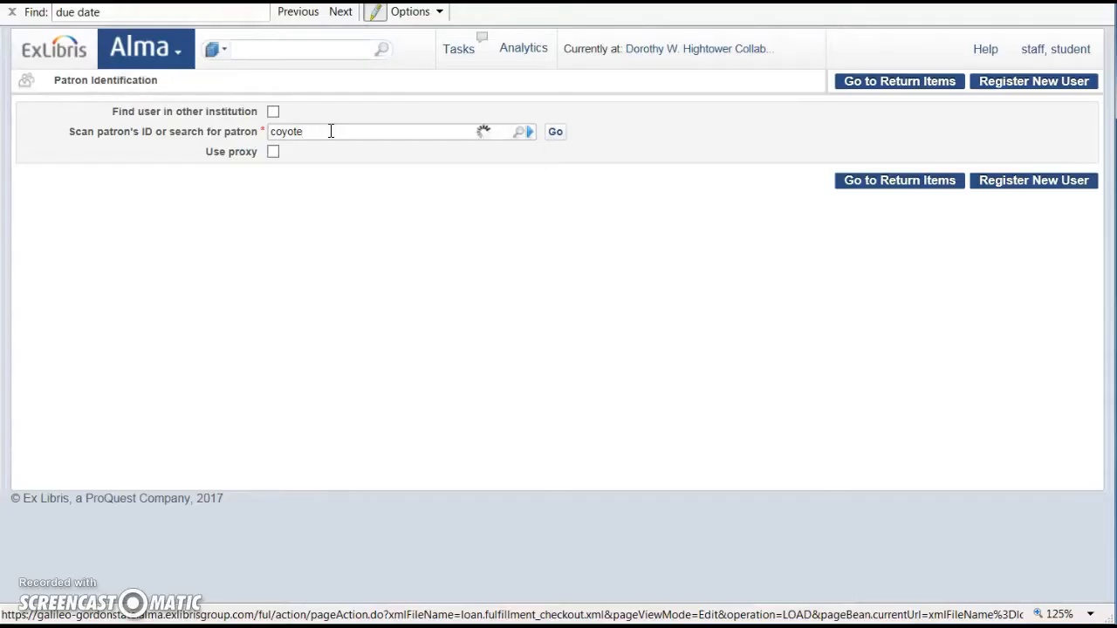
Step: Search Patron Identification for the student patron by name and open the matching patron's record
type(",")
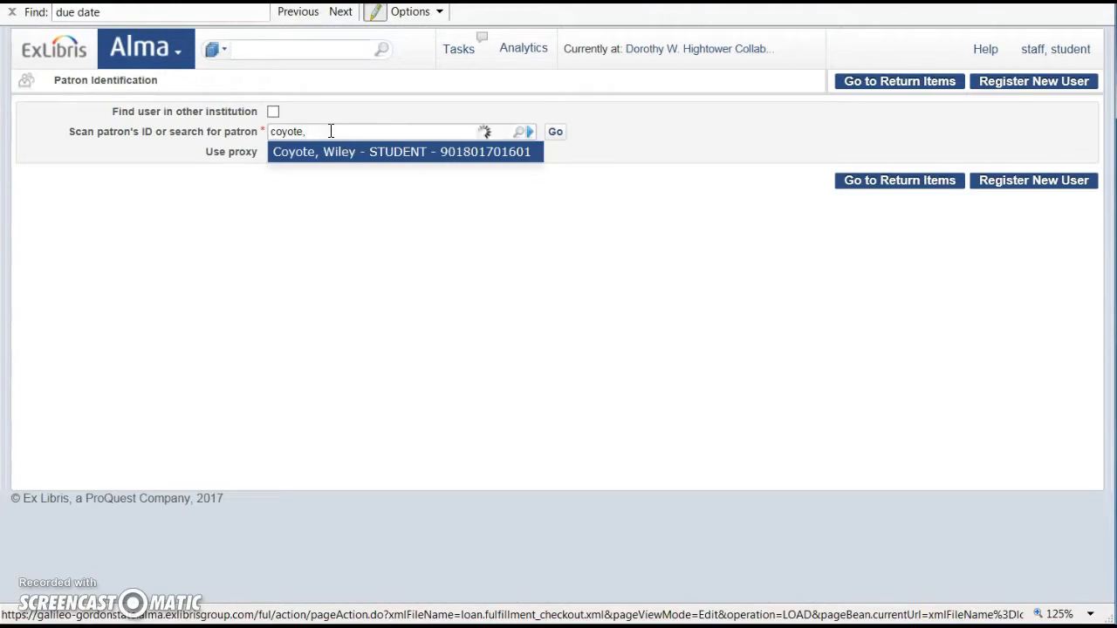
left_click(332, 151)
left_click(553, 132)
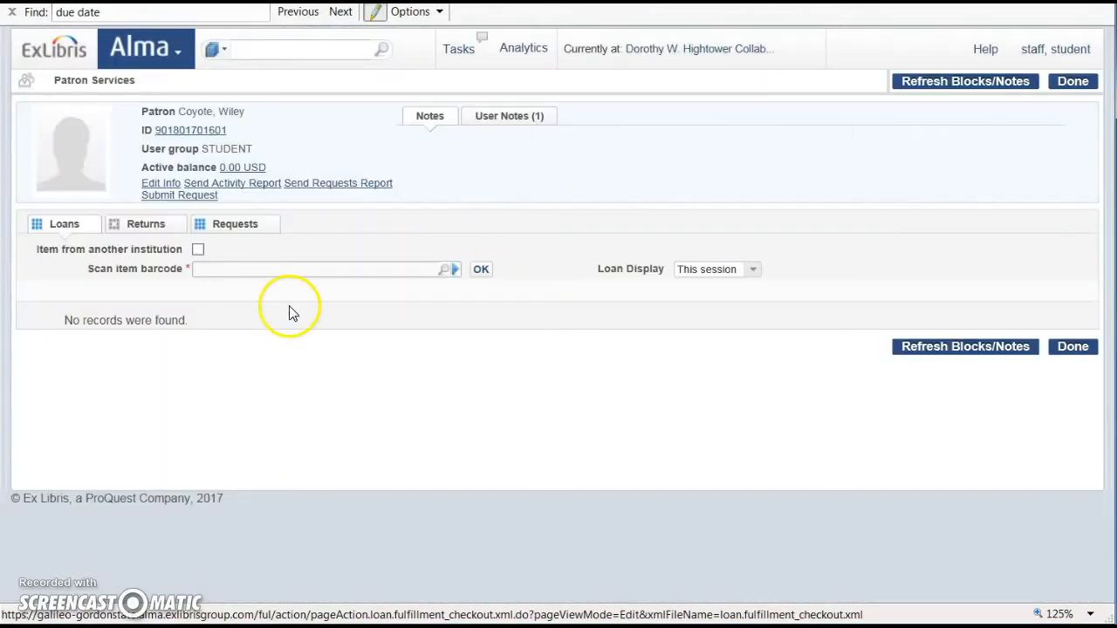
left_click(146, 225)
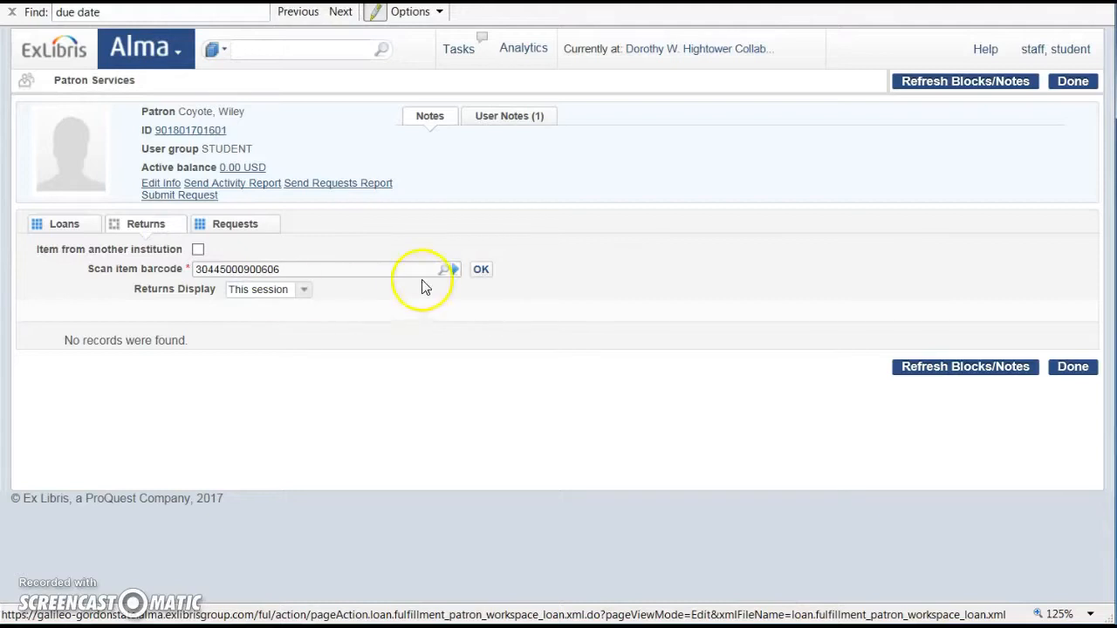
left_click(481, 270)
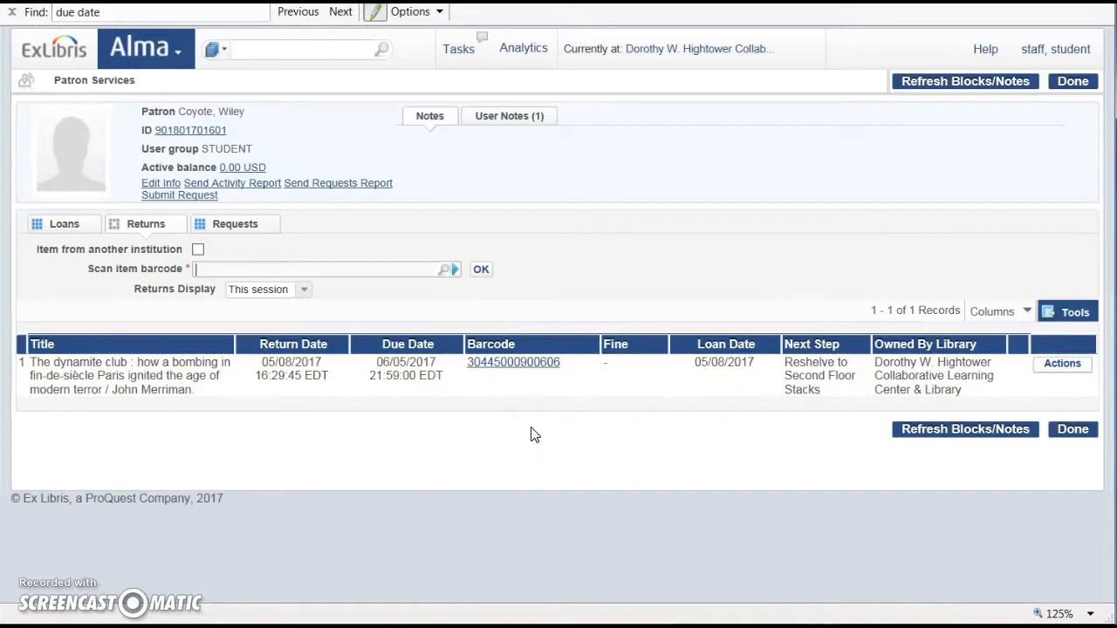
left_click(201, 270)
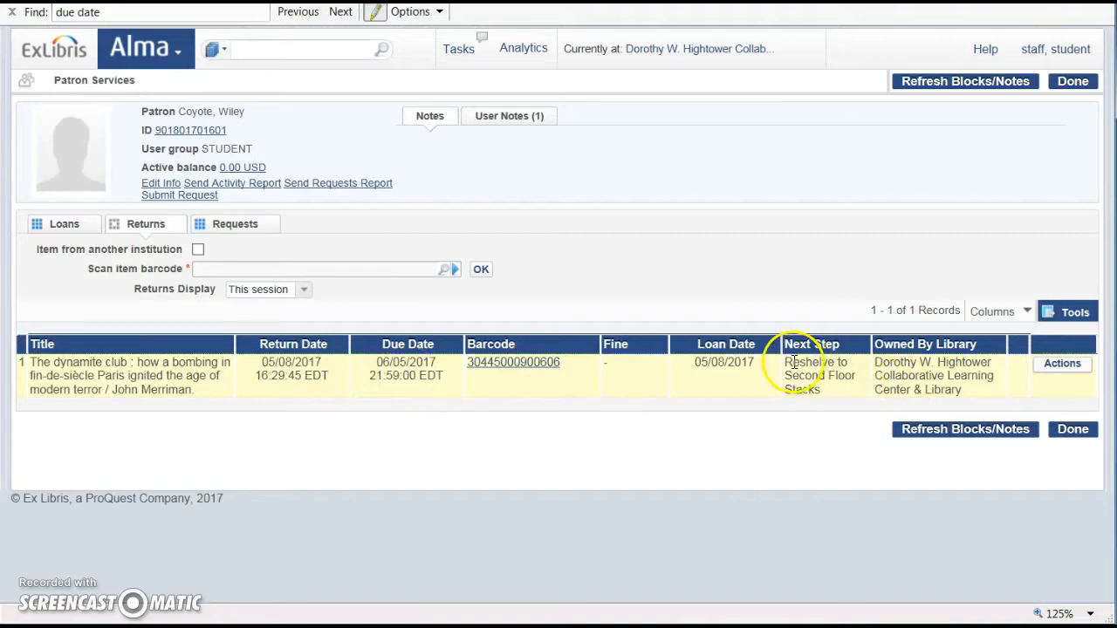
left_click_drag(788, 362, 863, 403)
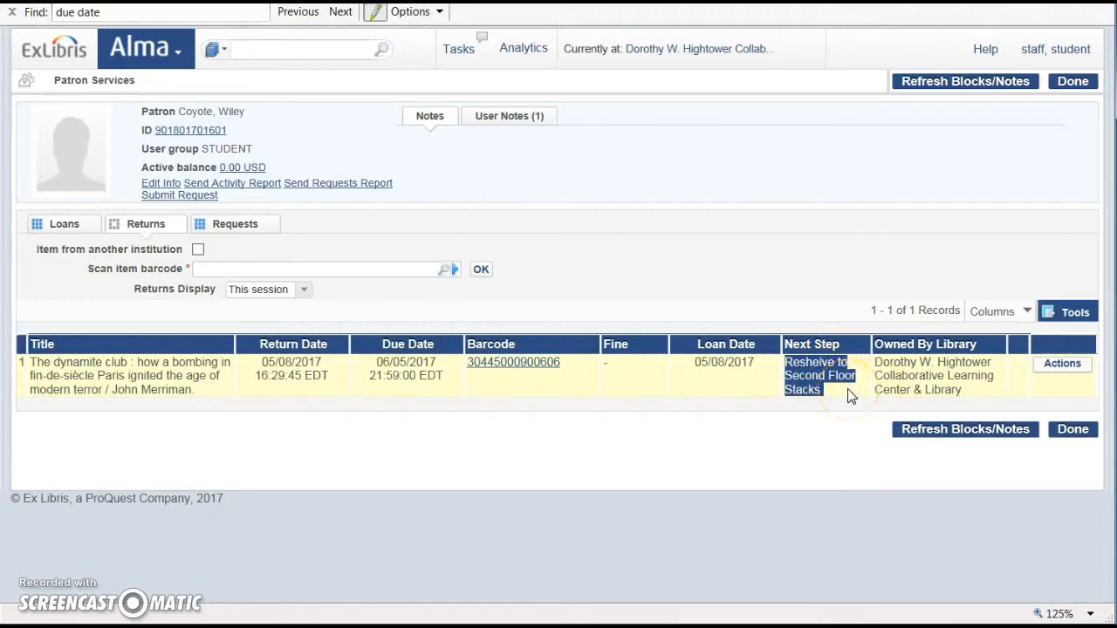
Step: View the patron's complete return history by setting Returns Display to All, and switch the display back to This session
left_click(303, 290)
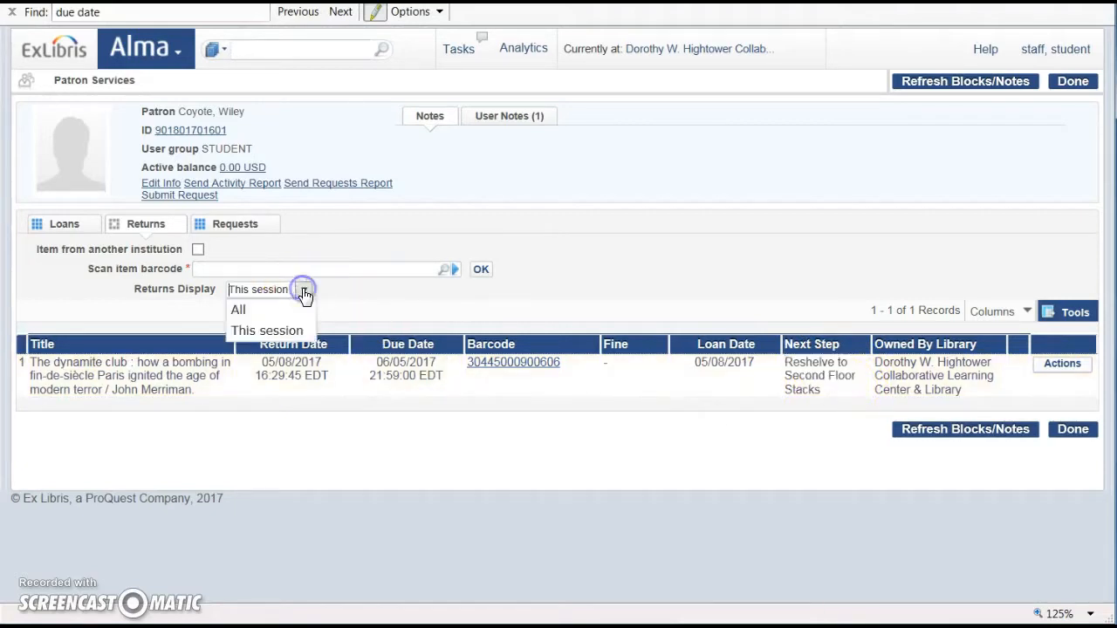
left_click(238, 310)
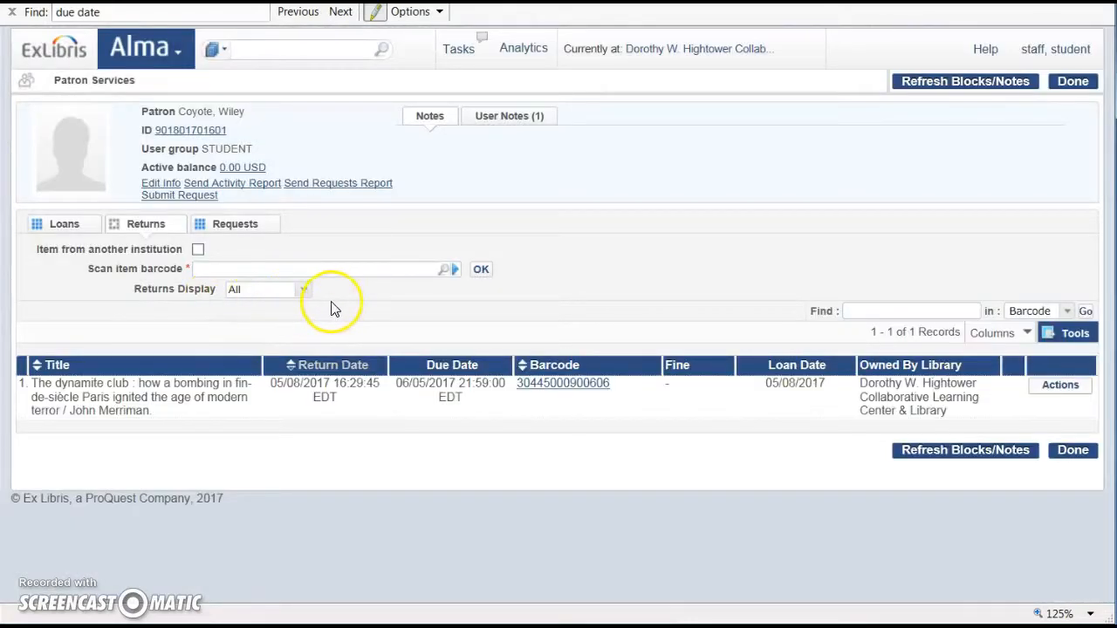
left_click(305, 291)
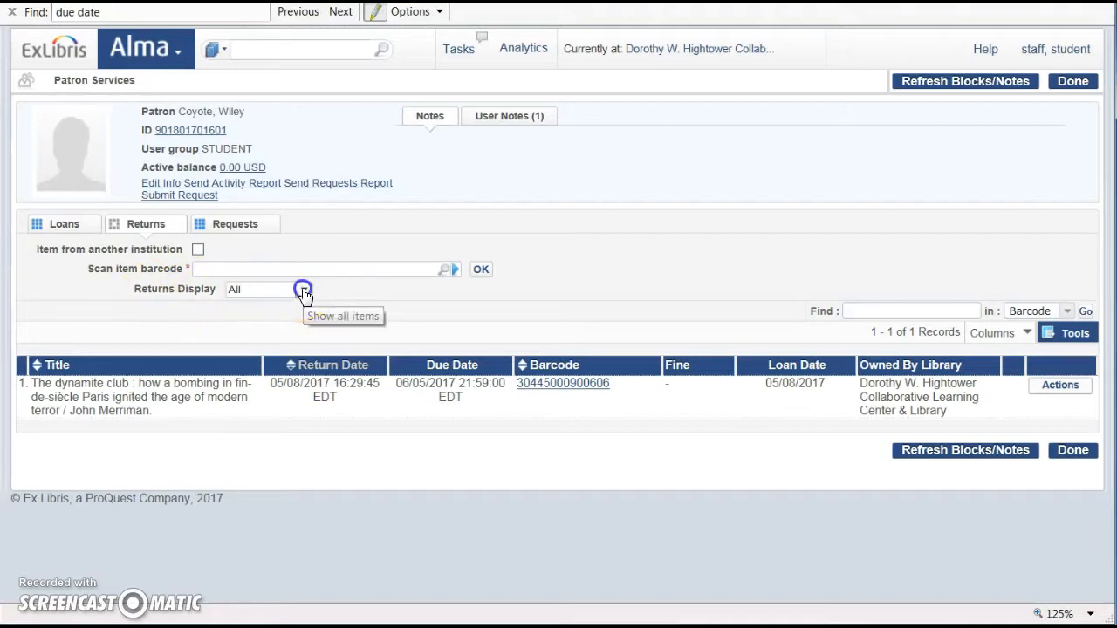
left_click(304, 291)
left_click(259, 329)
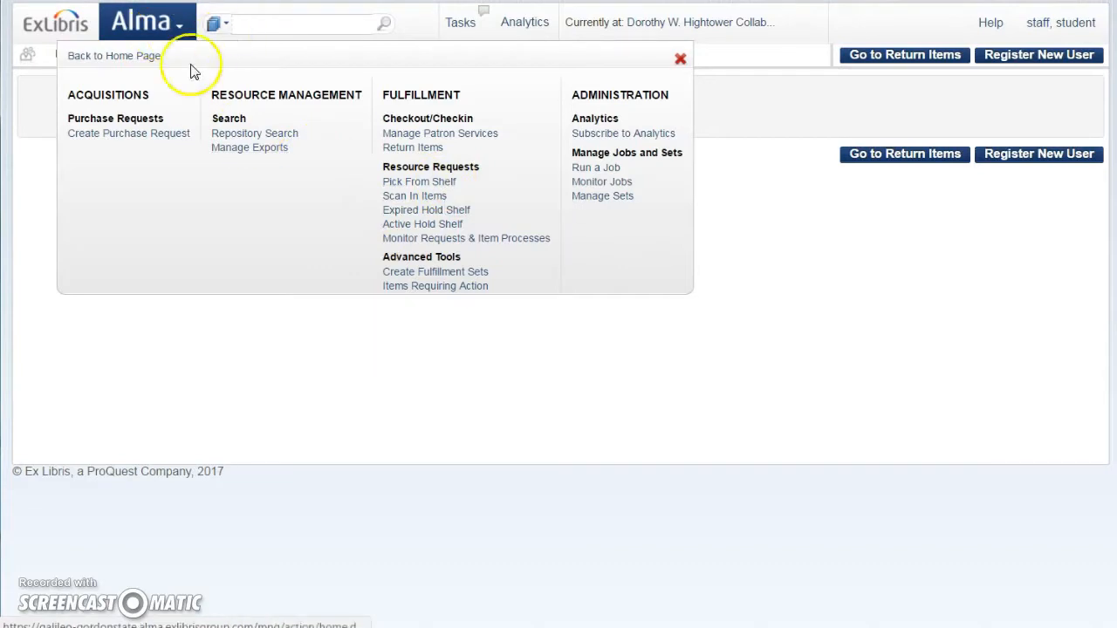
left_click(403, 147)
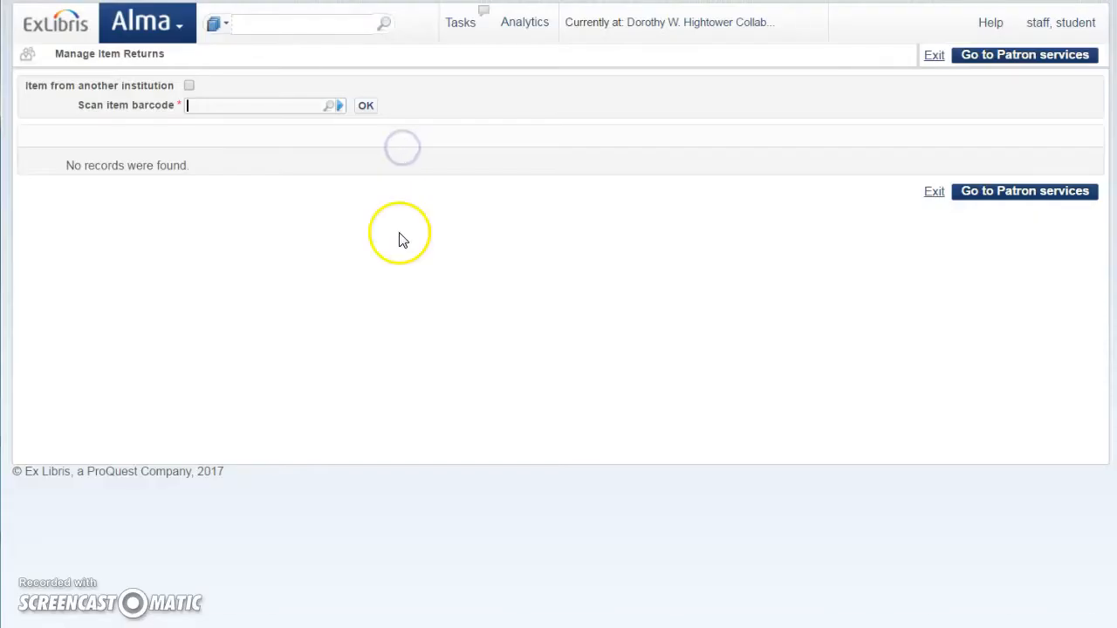
left_click(211, 105)
type("30445001240879")
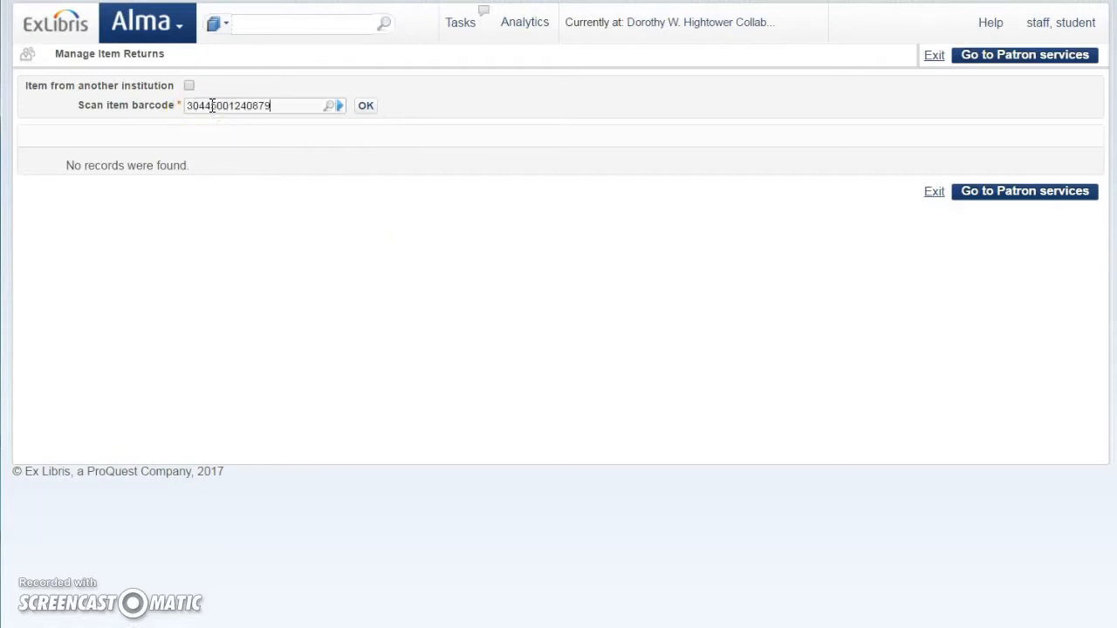
left_click(366, 107)
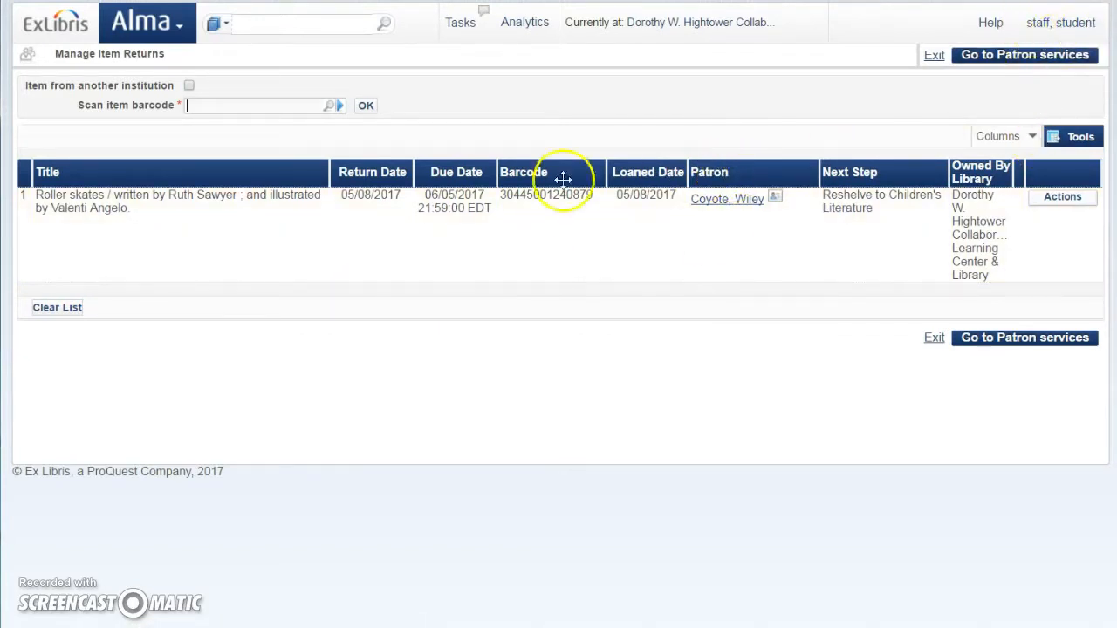
left_click(76, 234)
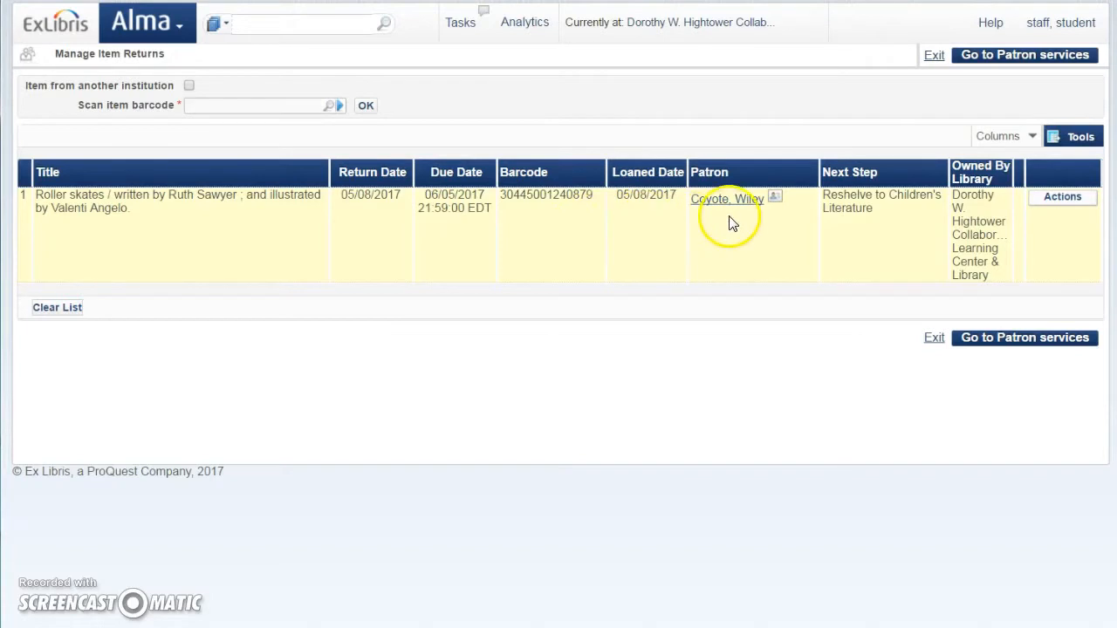
left_click_drag(825, 196, 936, 219)
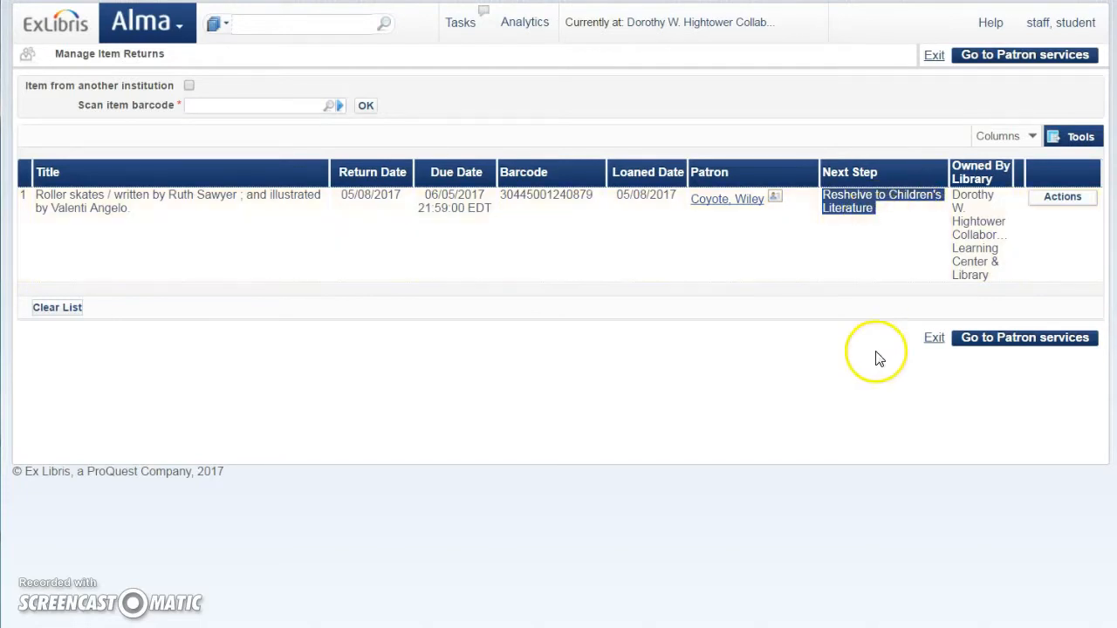
left_click(283, 453)
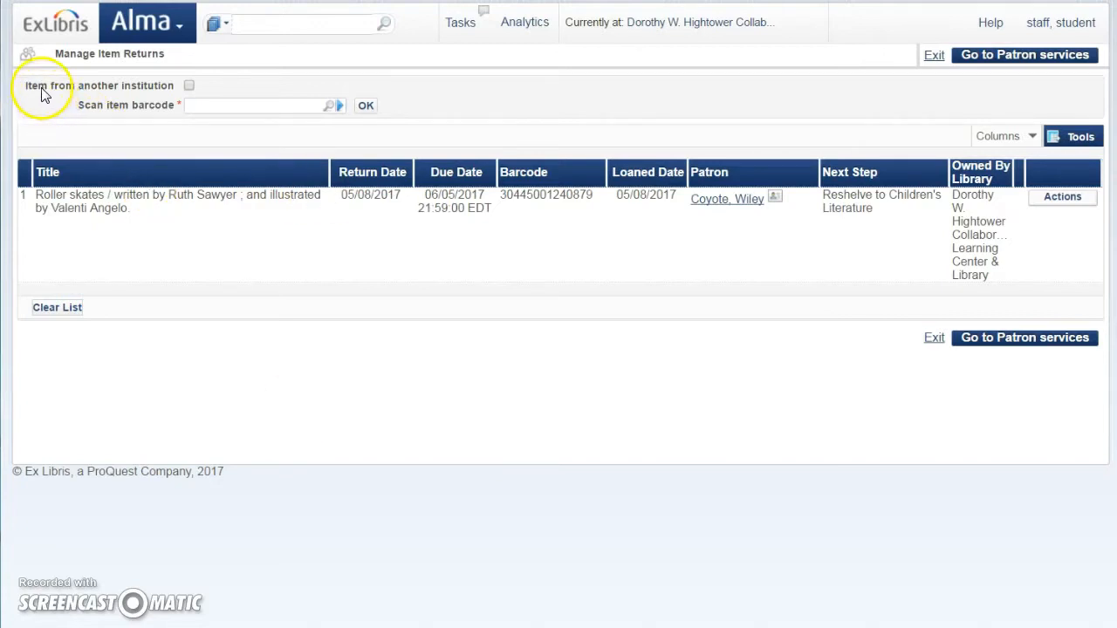
Step: Mark the return as an item from another institution, choose Armstrong State University, and get ready to scan the item barcode
left_click(189, 87)
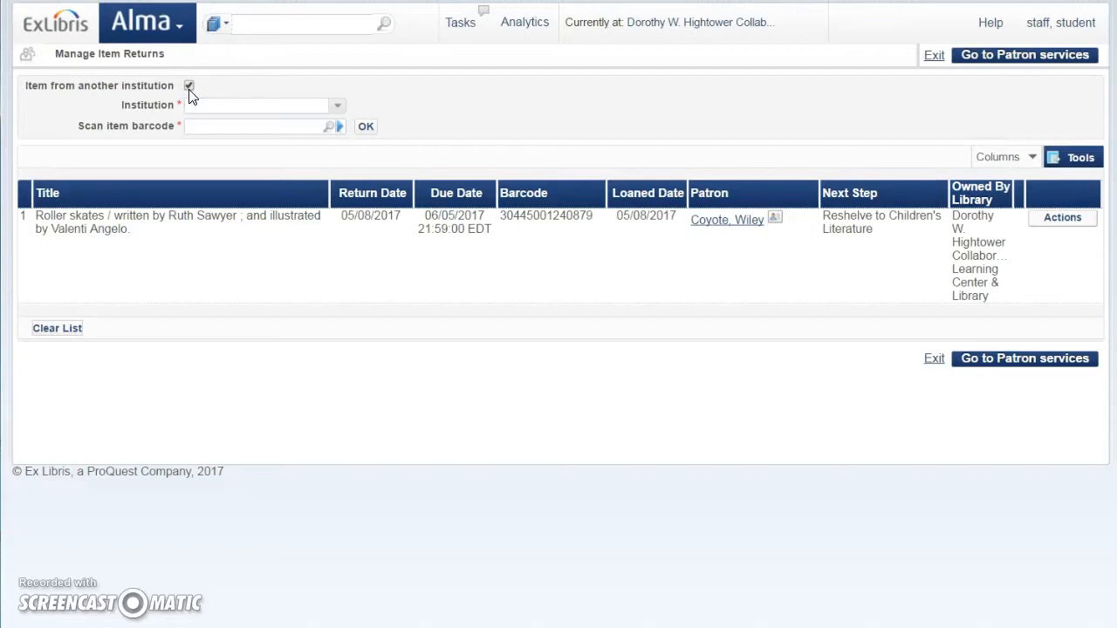
left_click(336, 104)
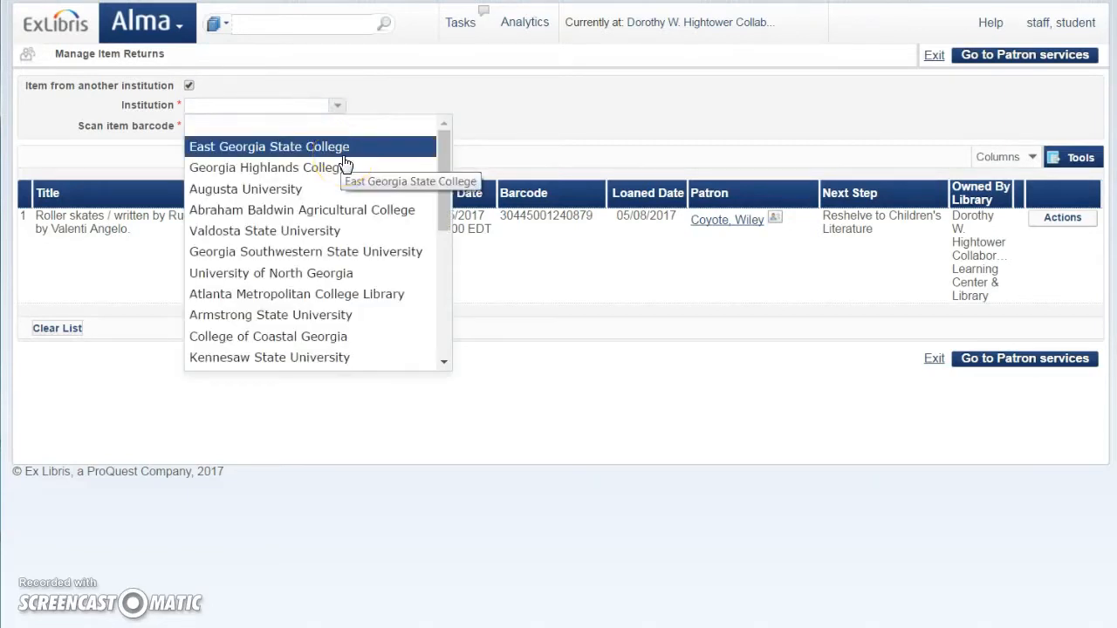
left_click_drag(444, 184, 444, 328)
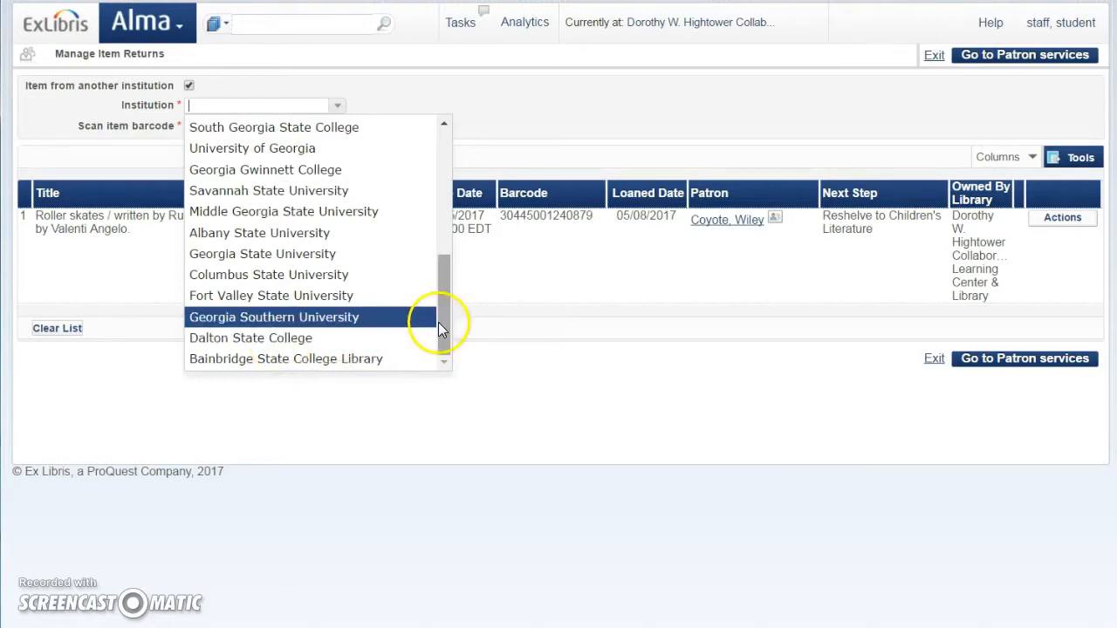
left_click_drag(438, 322, 436, 237)
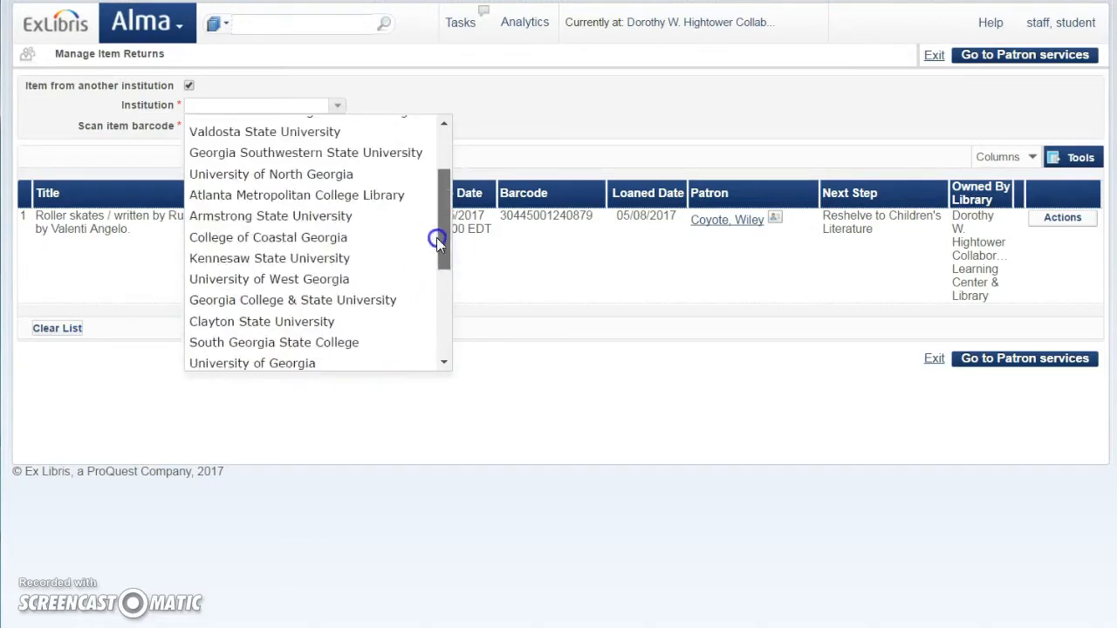
left_click(241, 217)
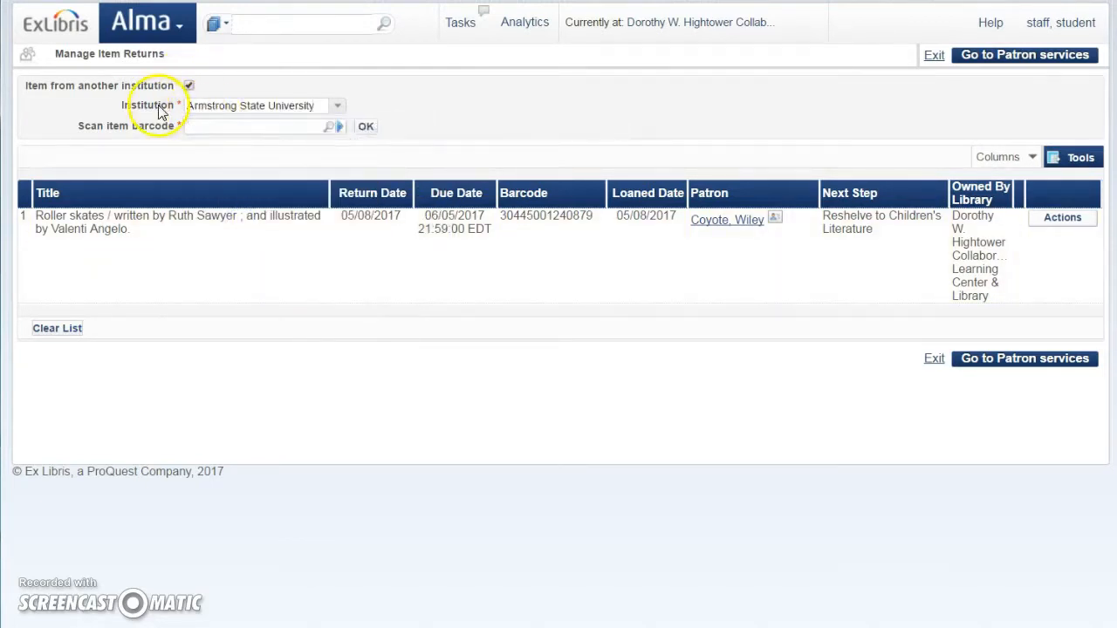
left_click(200, 104)
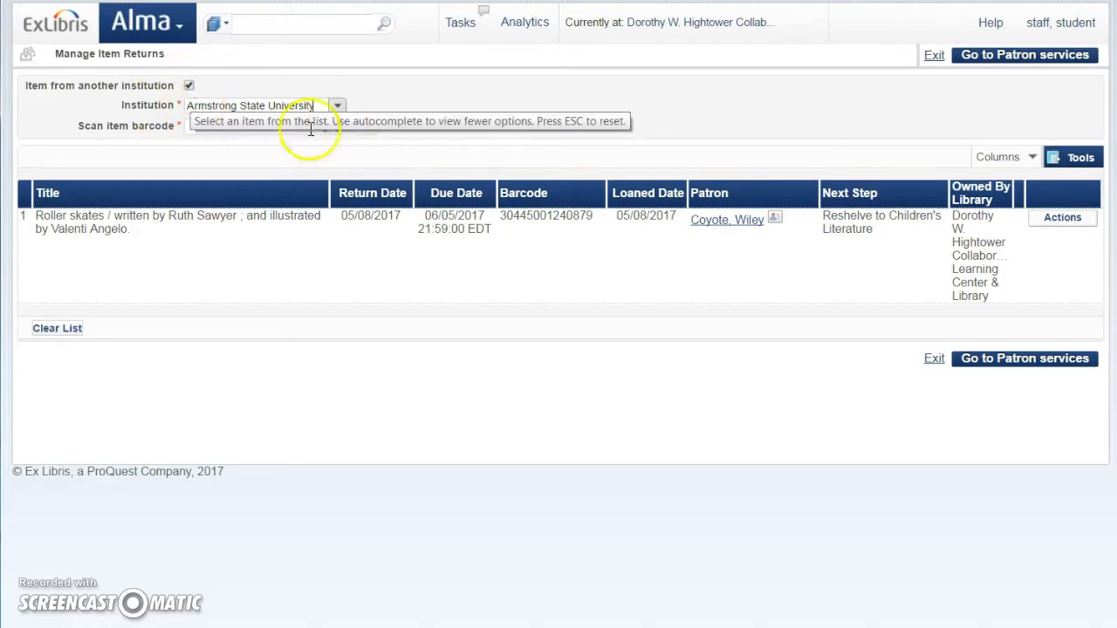
left_click(216, 128)
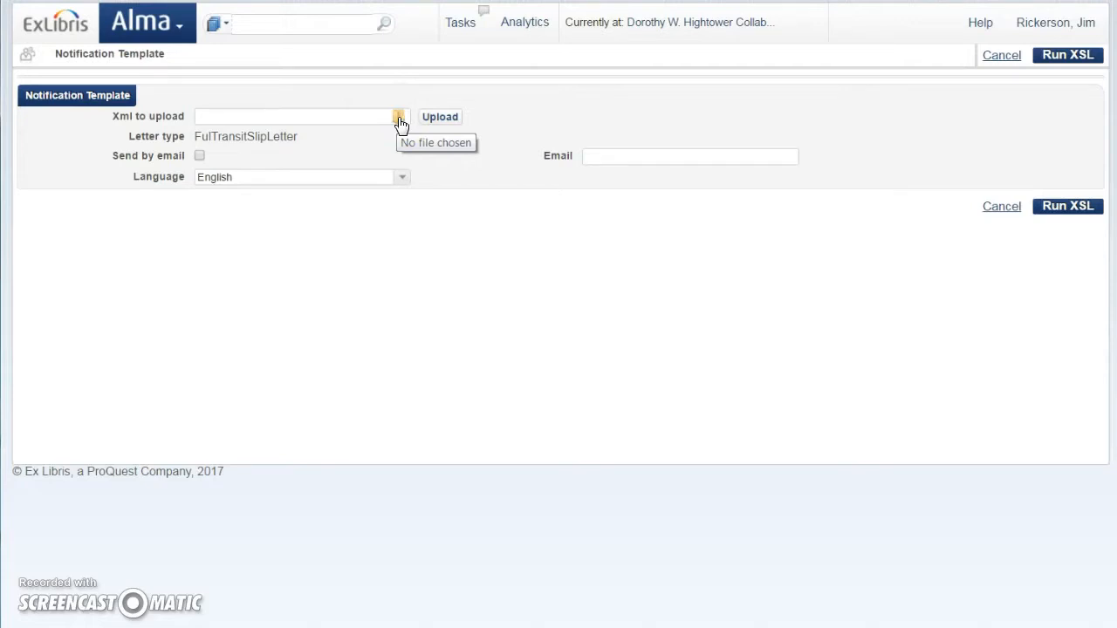
Step: Upload Ful Transit Letter.xml to the FulTransitSlipLetter notification template and run the XSL to preview the letter
left_click(398, 120)
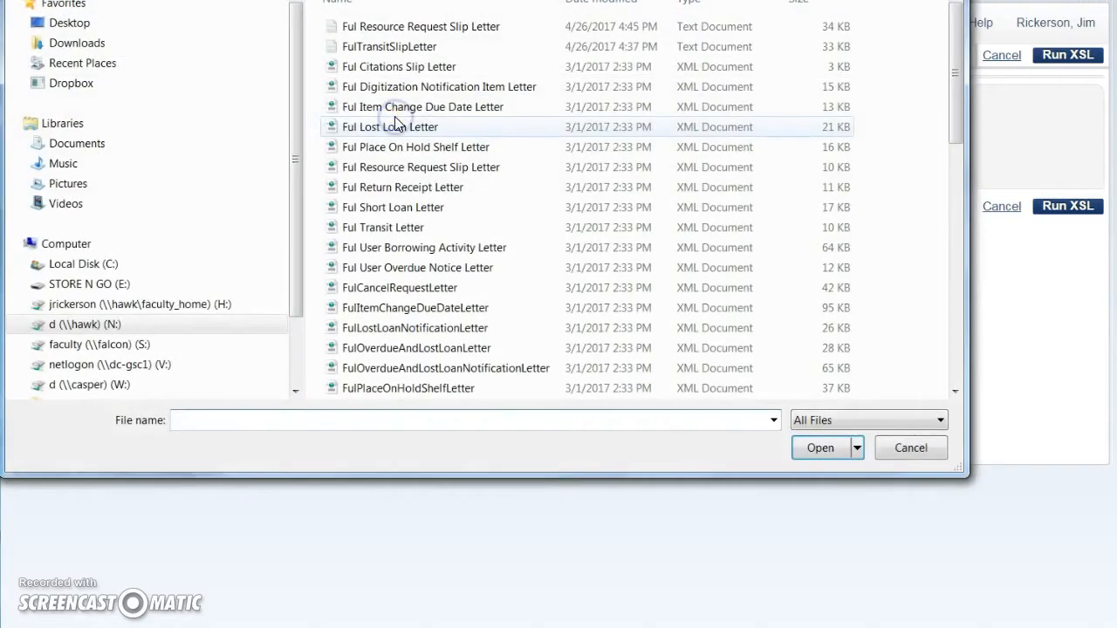
left_click(420, 228)
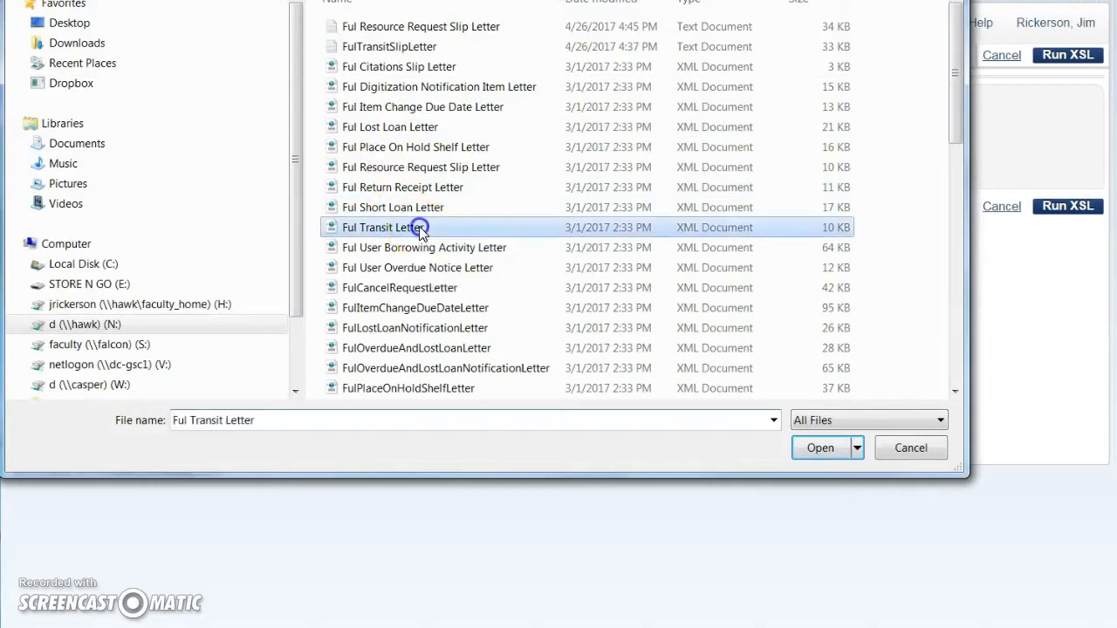
left_click(829, 448)
left_click(440, 116)
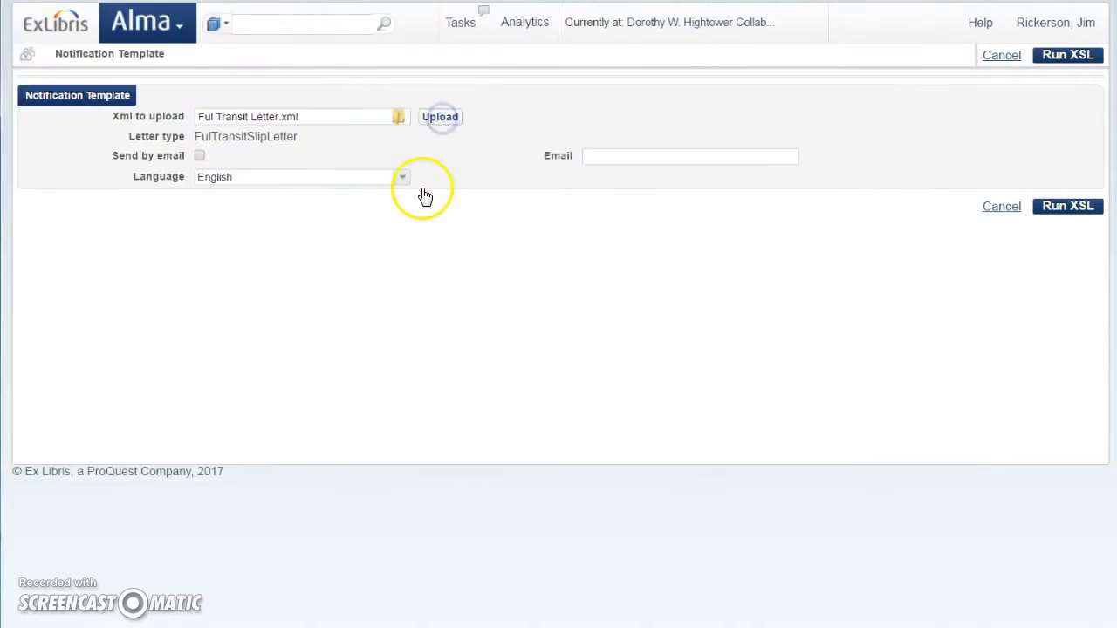
left_click(1055, 246)
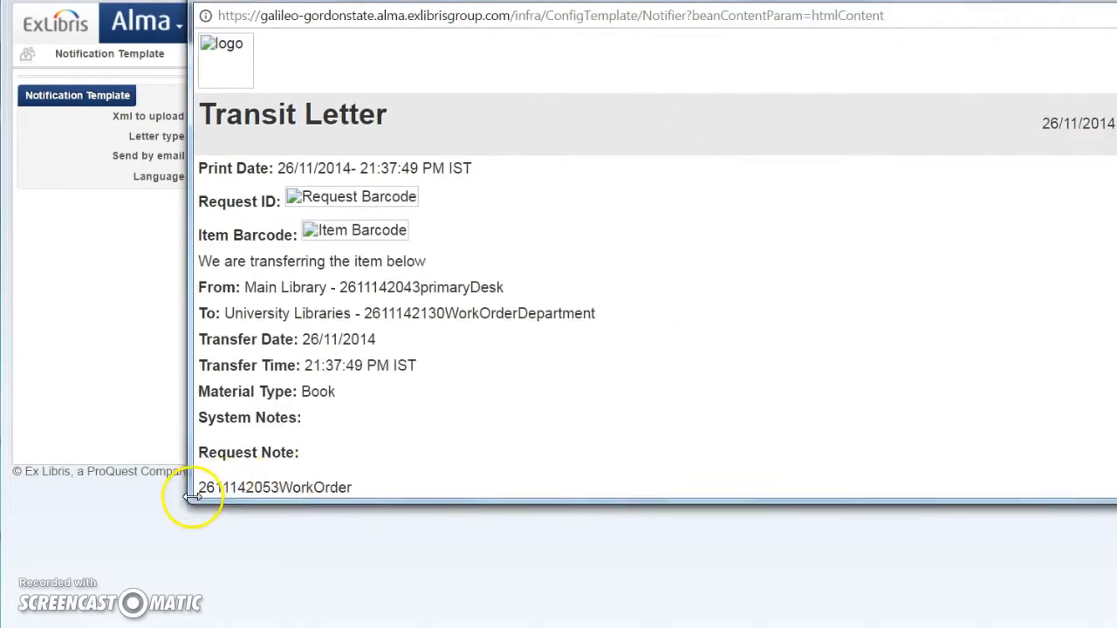
Step: Enlarge the transit letter preview and examine its barcode fields and its sending and destination libraries
left_click_drag(188, 497, 5, 599)
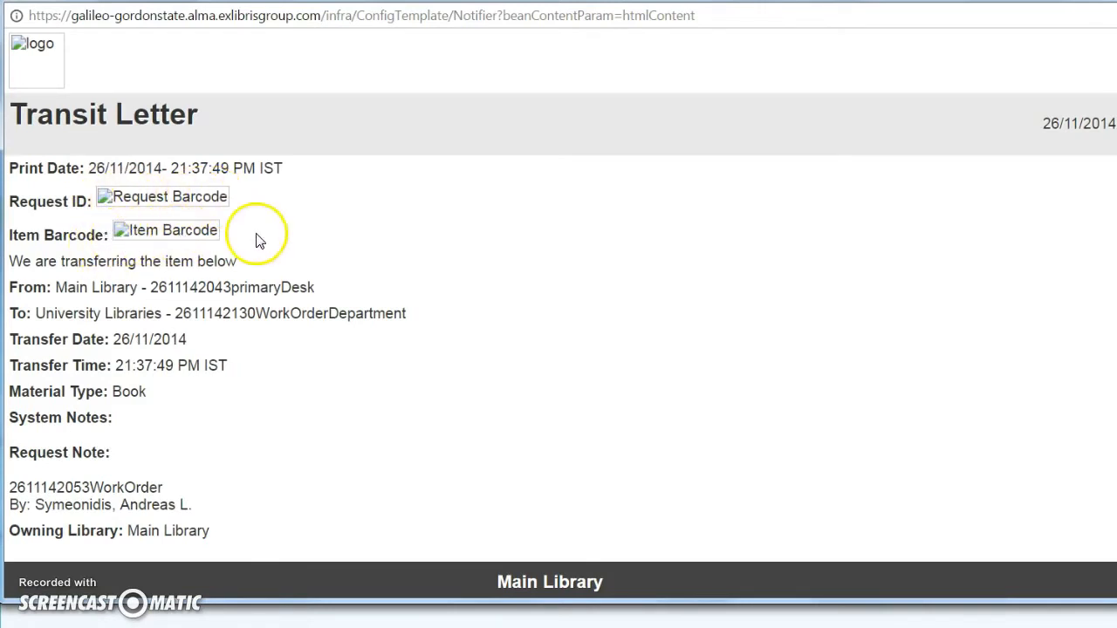
scroll(359, 272, "down", 1)
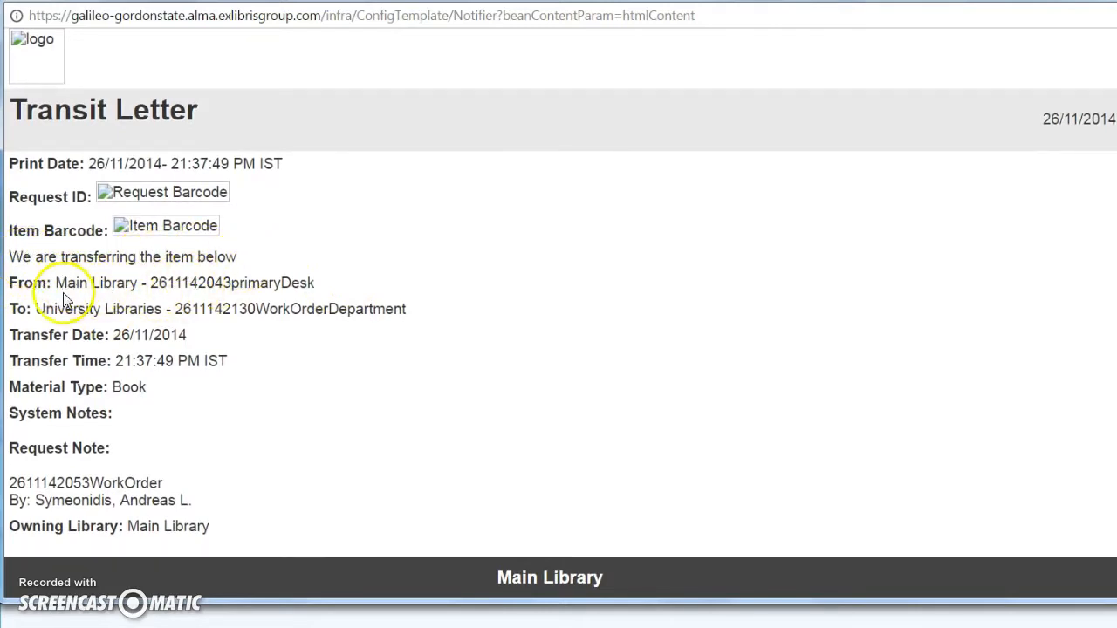
left_click_drag(38, 309, 208, 307)
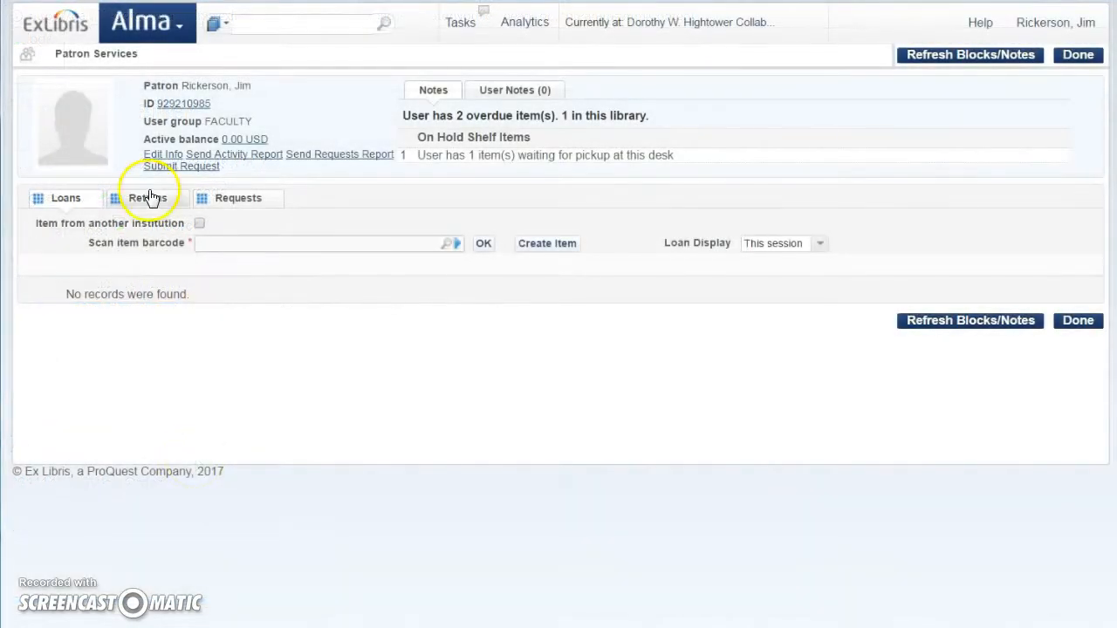
Step: Open the faculty patron's returns and set Returns Display to All
left_click(147, 201)
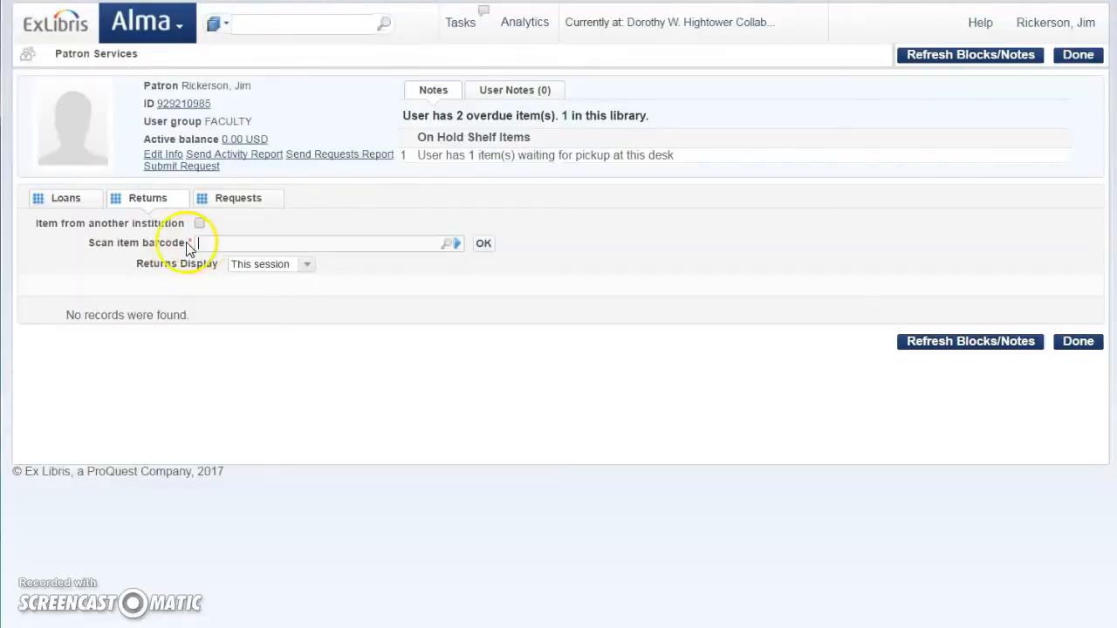
left_click(308, 265)
left_click(251, 284)
Step: Look through the faculty patron's returned items and sort them by return date, oldest first
scroll(298, 383, "down", 3)
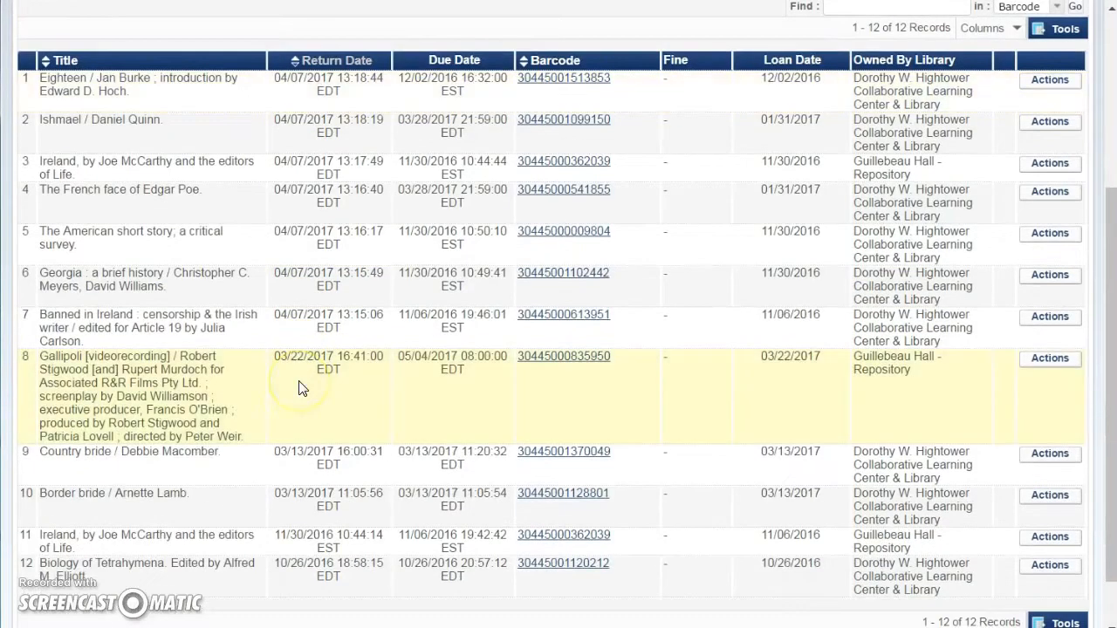
scroll(298, 388, "down", 1)
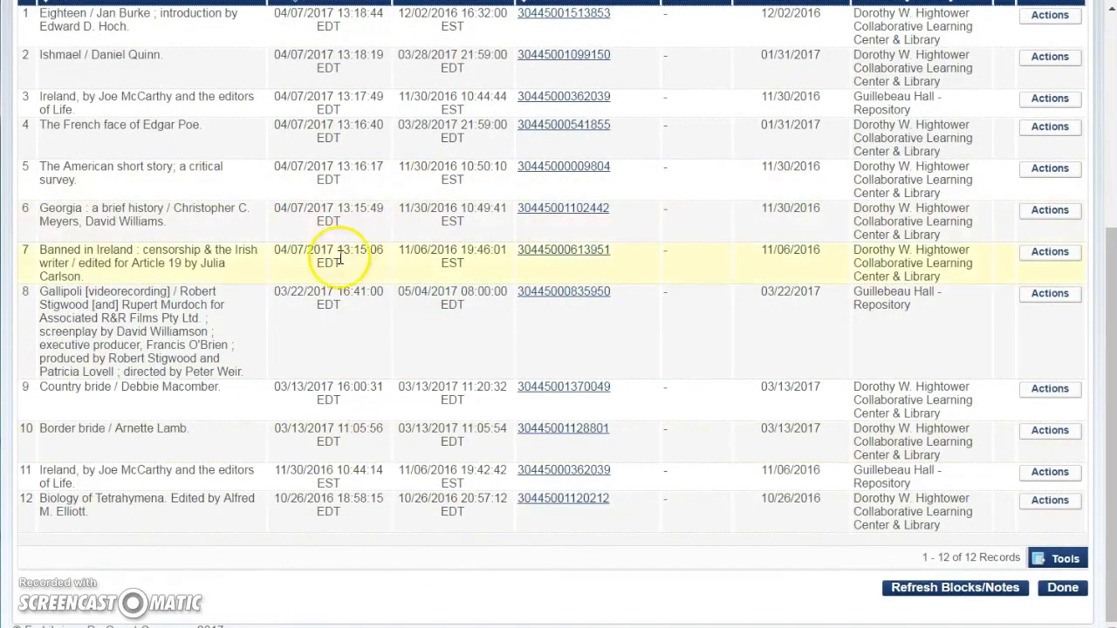
scroll(348, 262, "up", 4)
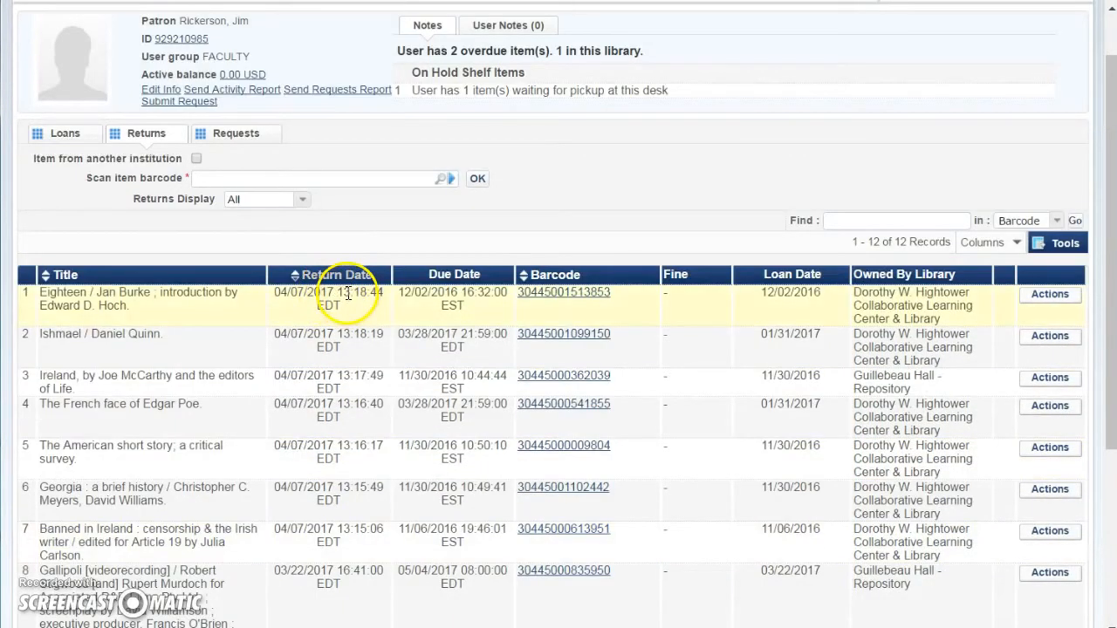
scroll(348, 294, "down", 1)
left_click(294, 180)
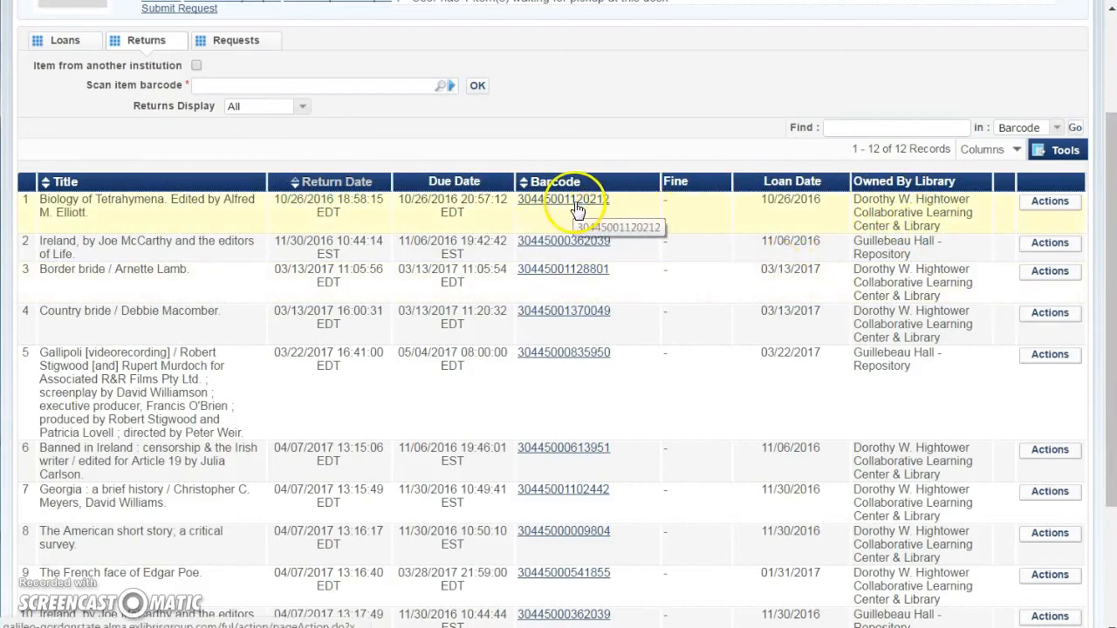
Step: Hide the Fine column from the patron's returns list
scroll(577, 209, "down", 1)
left_click(1017, 57)
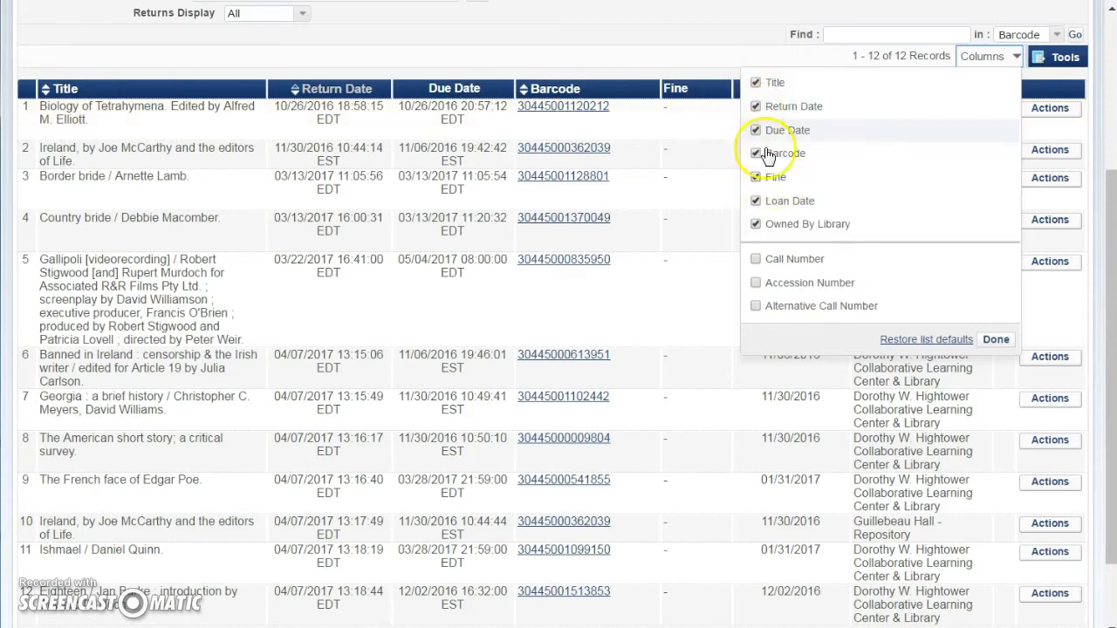
left_click(756, 176)
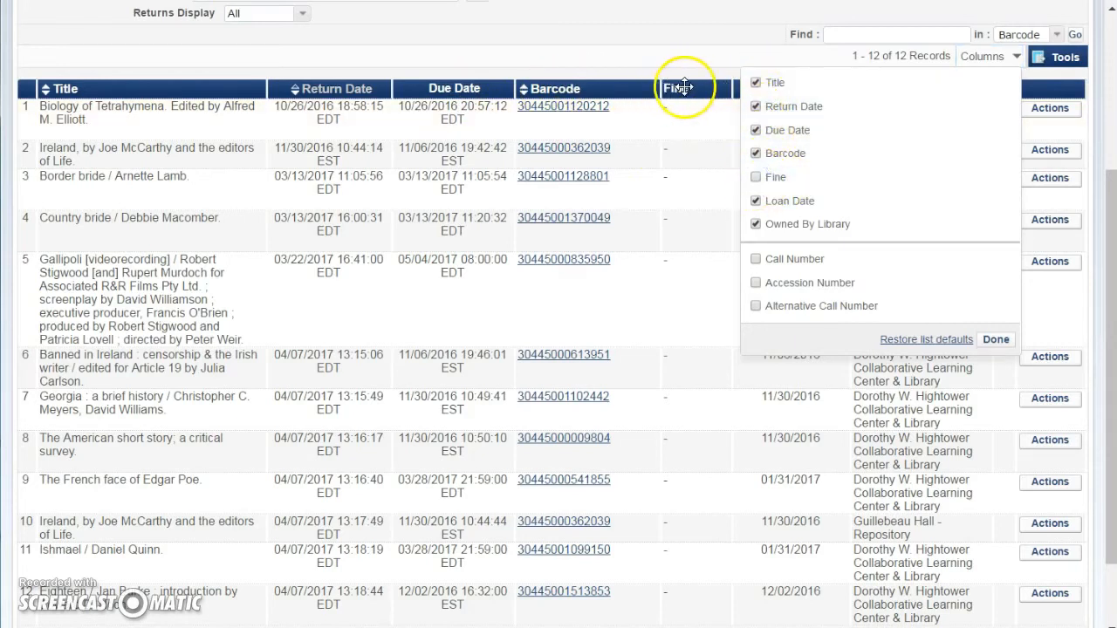
left_click(997, 340)
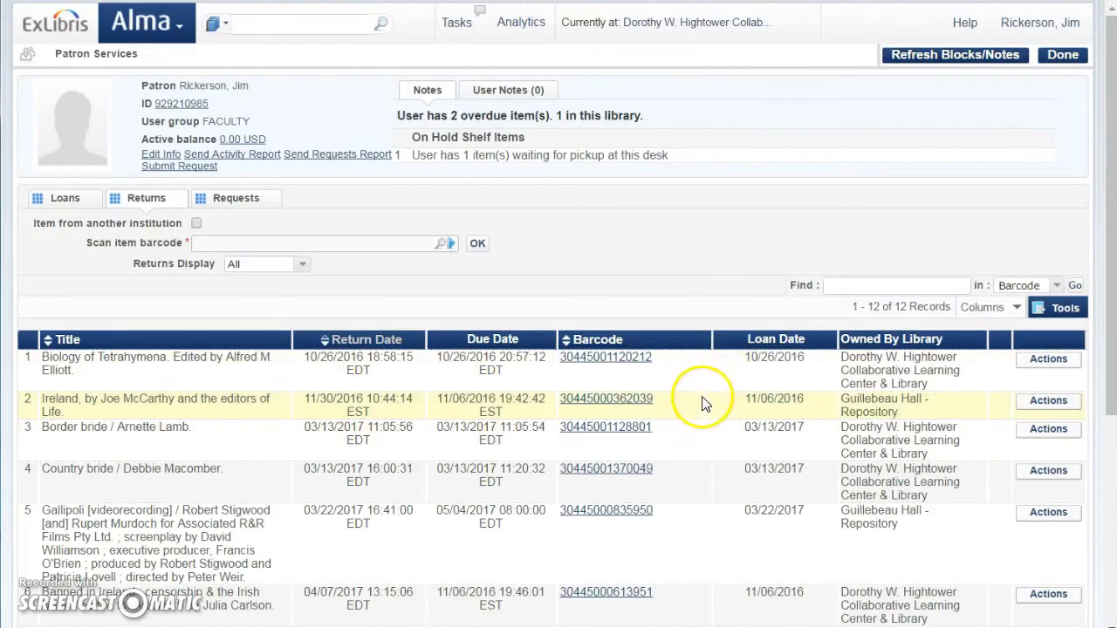
Step: Reorder the returns list so Loan Date is the first column and Owned By Library comes second, before Title
left_click_drag(742, 339, 81, 312)
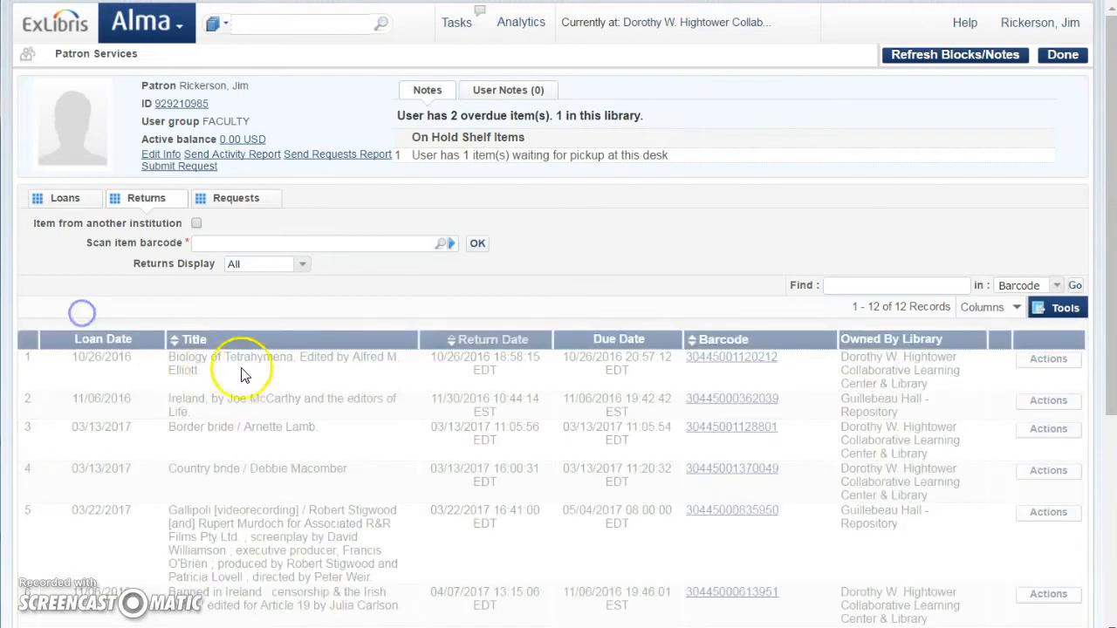
scroll(237, 392, "down", 1)
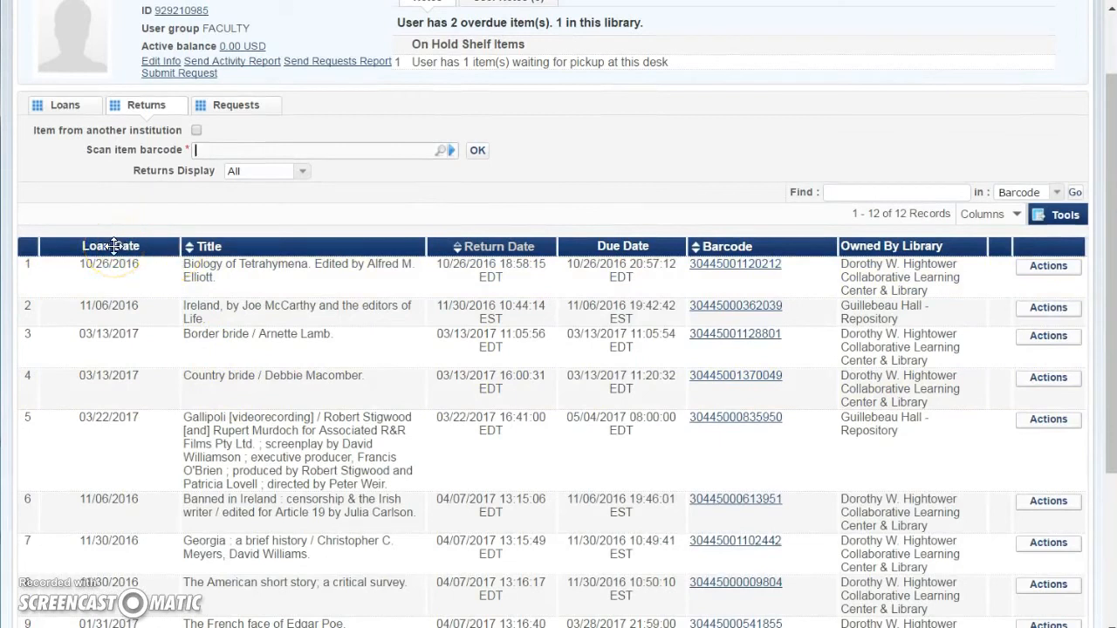
left_click(891, 238)
left_click_drag(886, 246, 252, 237)
scroll(338, 362, "down", 1)
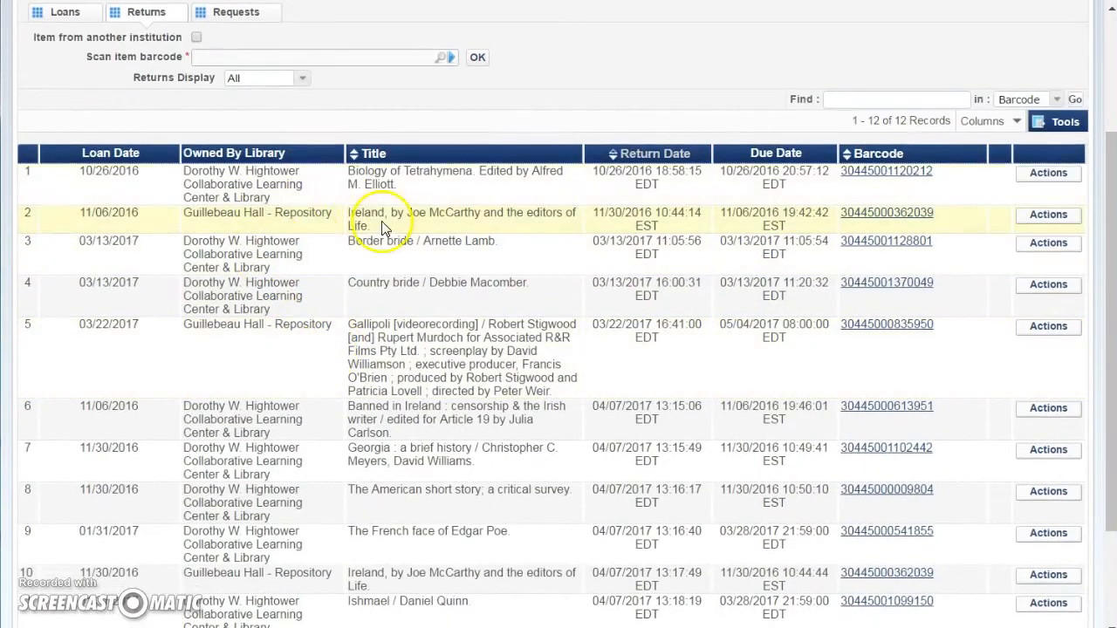